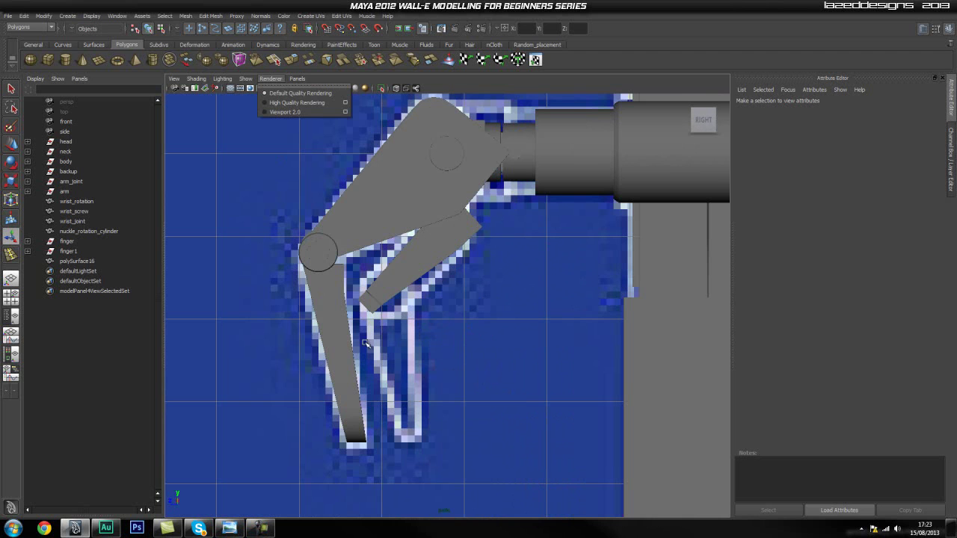
Create a polygon cube in the side view, drawing a tall, narrow base below polySurface16's lower end and extending its depth.
right_click_drag(342, 395, 427, 376, "alt")
middle_click_drag(439, 388, 420, 354, "alt")
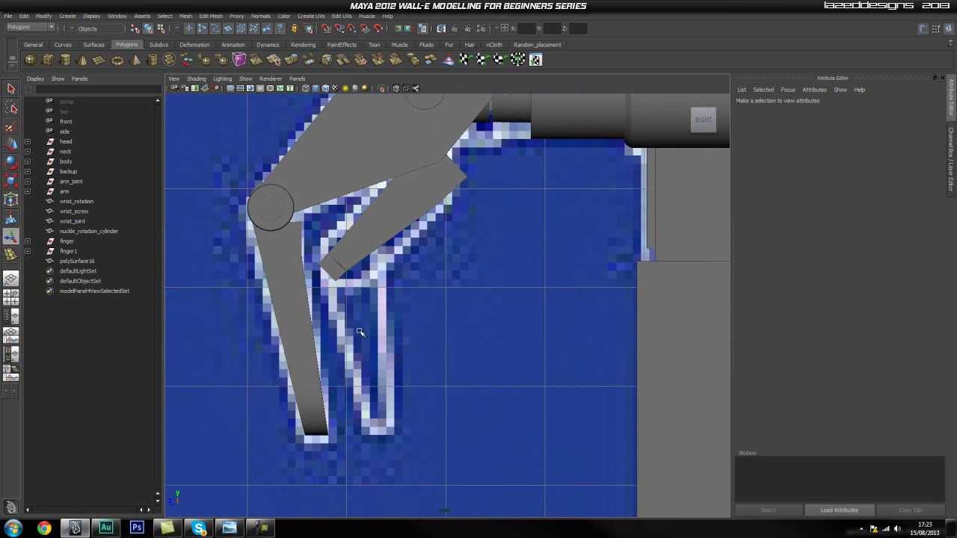
left_click(48, 59)
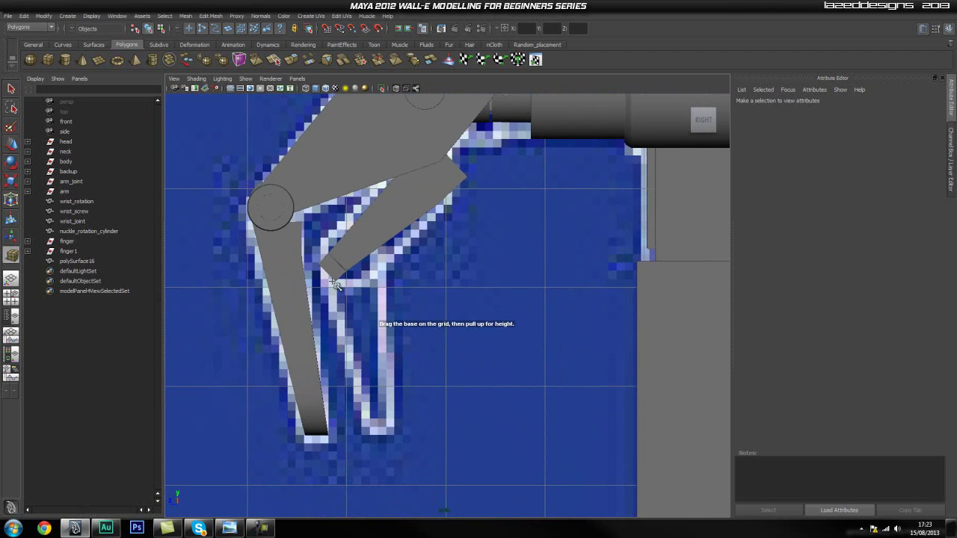
left_click_drag(334, 279, 357, 439)
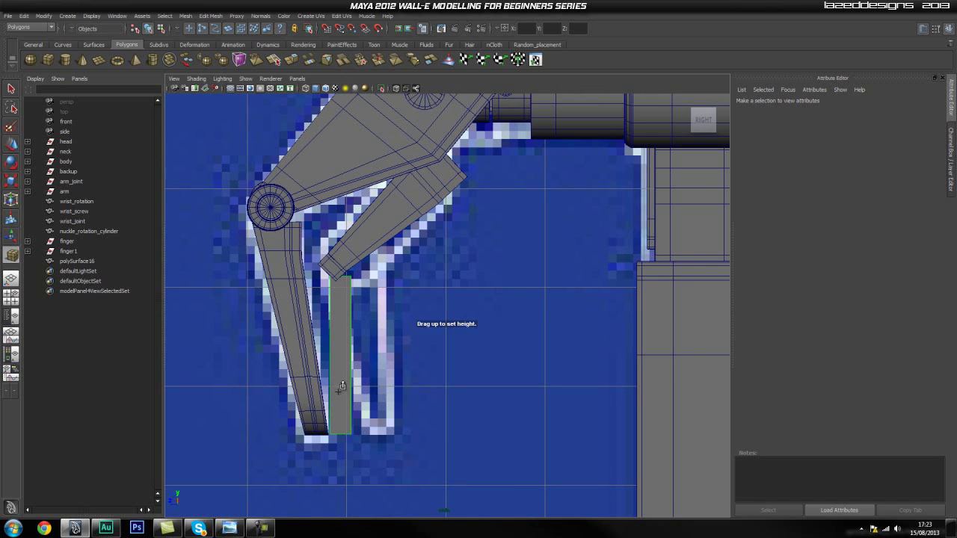
key("space")
left_click_drag(335, 391, 337, 406)
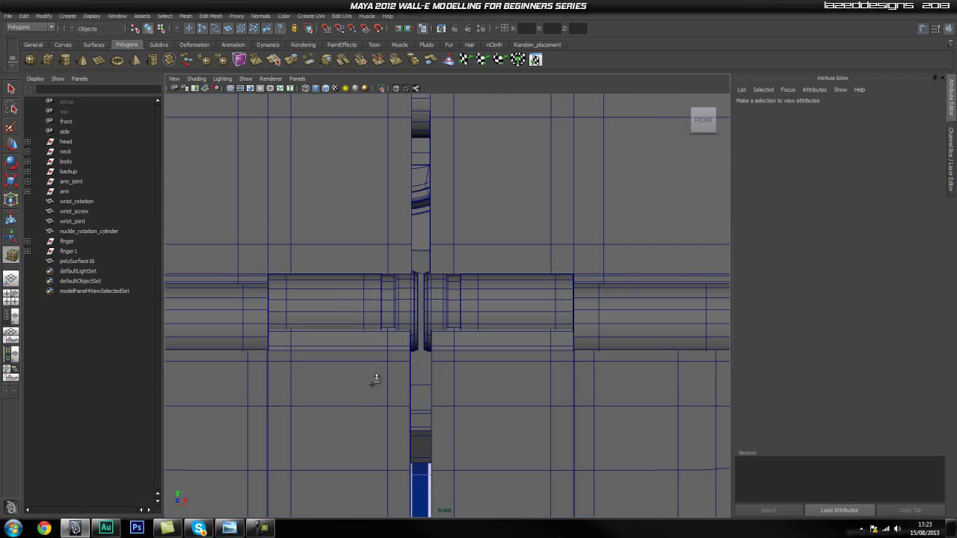
left_click(410, 385)
Move the new cube across in the front view to the centre of the hand, at about X 7.927.
scroll(402, 391, "down", 10)
scroll(381, 396, "up", 1)
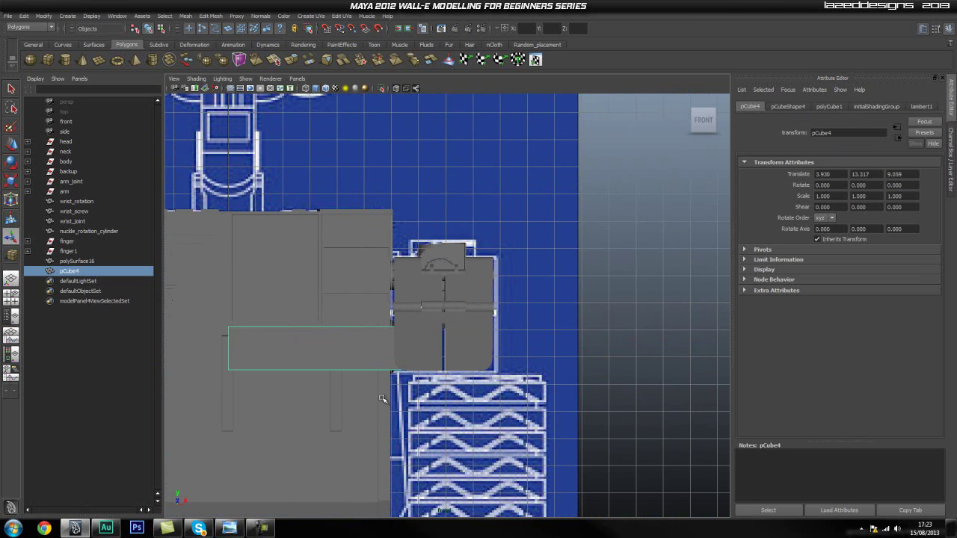
key("w")
left_click_drag(399, 348, 513, 358)
right_click_drag(503, 360, 662, 372, "alt")
right_click_drag(515, 387, 581, 395, "alt")
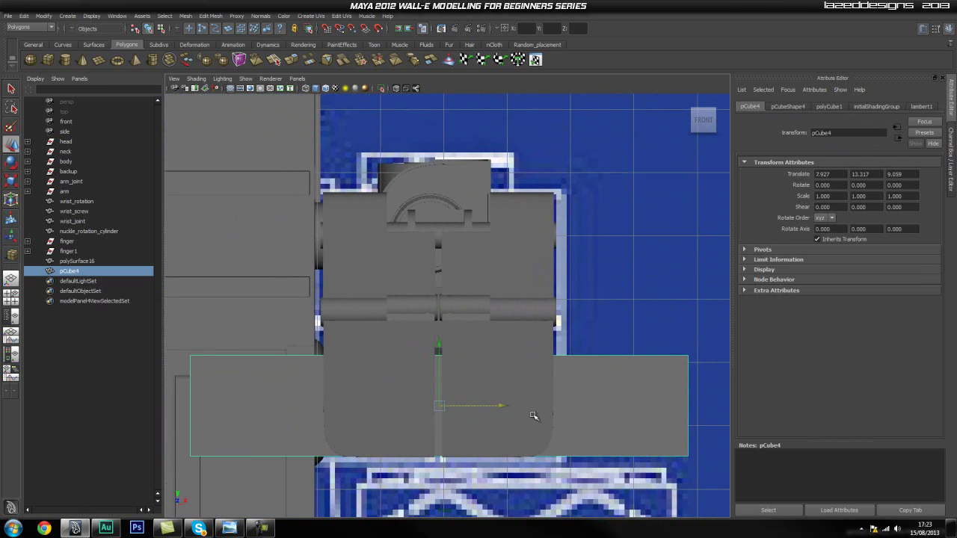
Turn on X-ray shading, narrow the cube to an X scale of about 0.189 and centre it at about X 7.939.
left_click(396, 88)
key("r")
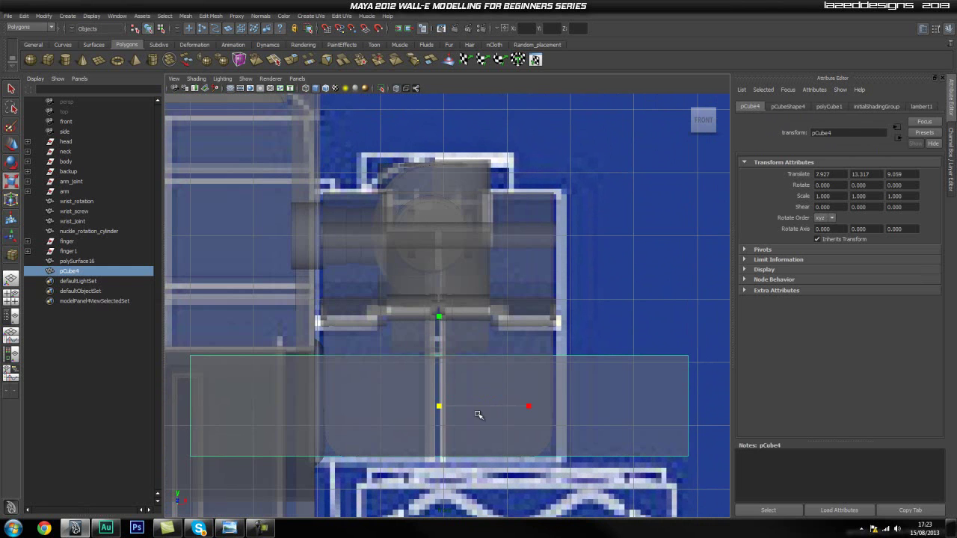
left_click_drag(532, 409, 457, 417)
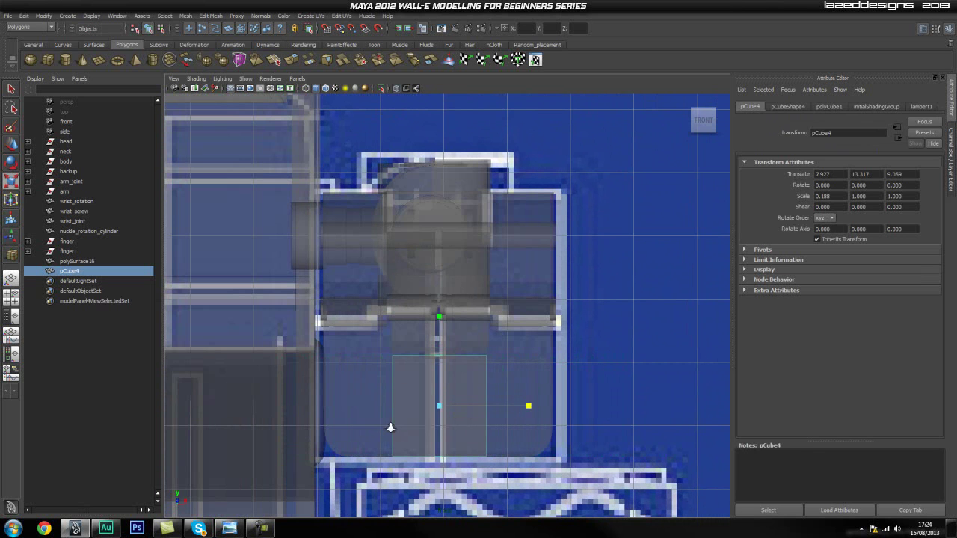
scroll(553, 434, "up", 5)
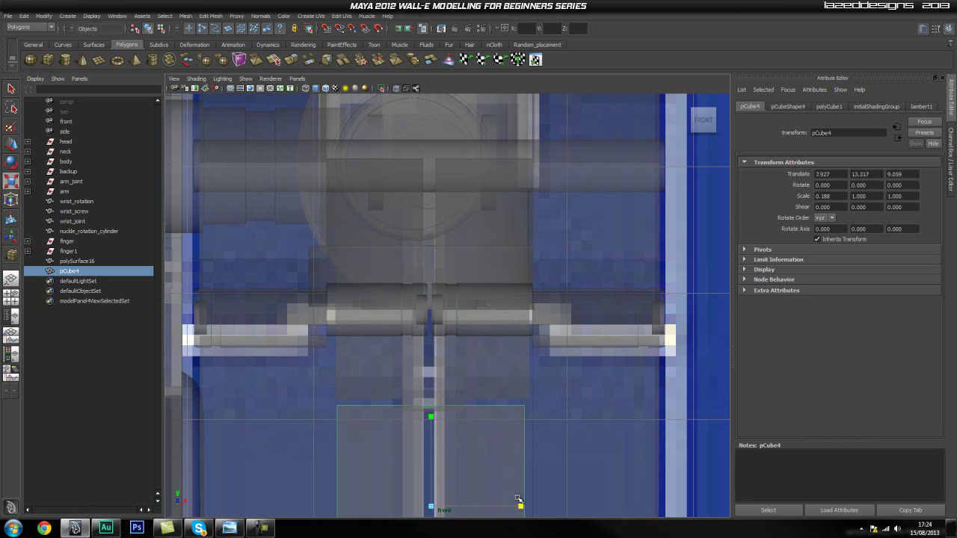
left_click_drag(520, 509, 497, 507)
key("w")
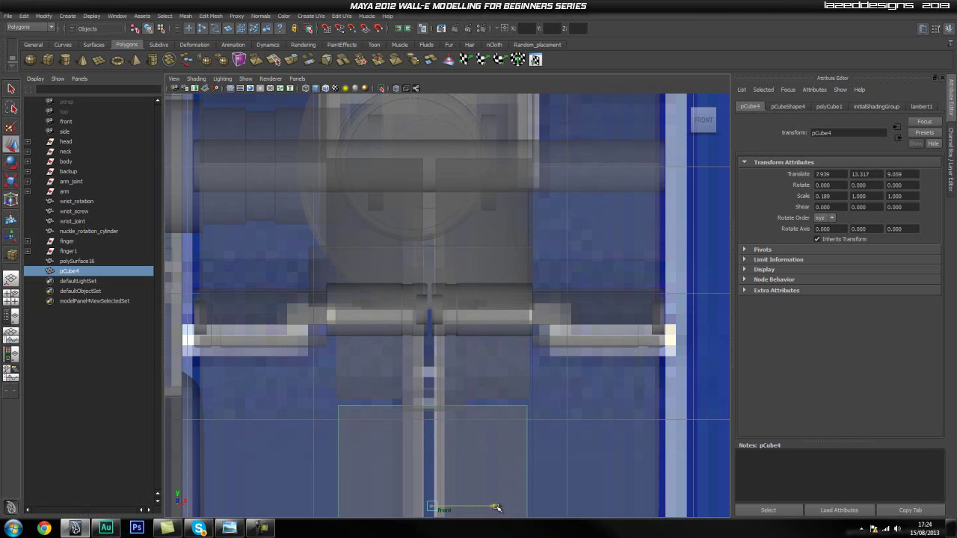
Turn off X-ray shading in the side view and shift the cube back to about Z 8.699 over the reference outline.
key("space")
left_click_drag(457, 446, 490, 447)
middle_click_drag(373, 347, 385, 309, "alt")
right_click_drag(384, 309, 424, 359, "alt")
scroll(423, 359, "up", 1)
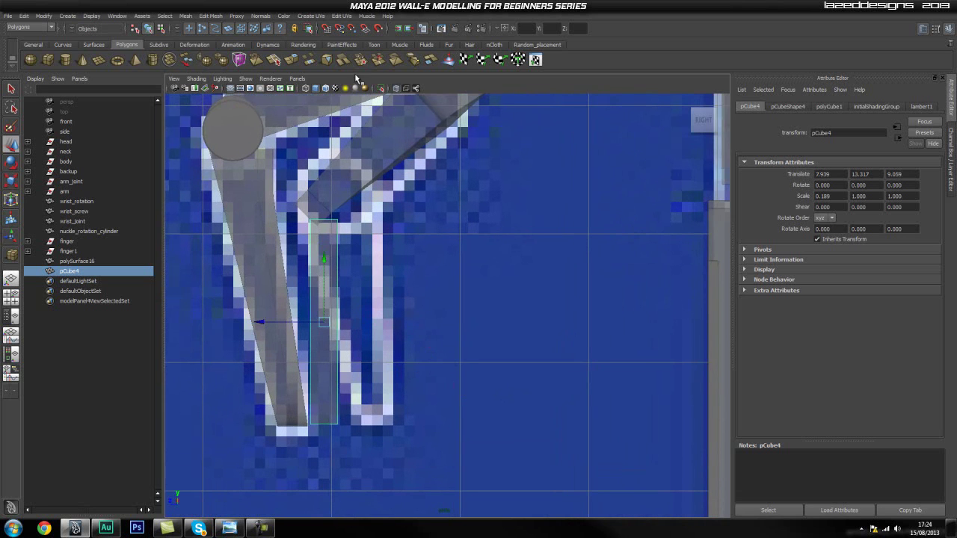
left_click(396, 88)
left_click_drag(259, 323, 317, 323)
Rotate the cube about 12 degrees around X and reposition it along the slanted reference edge, at about Y 13.299, Z 8.786.
key("e")
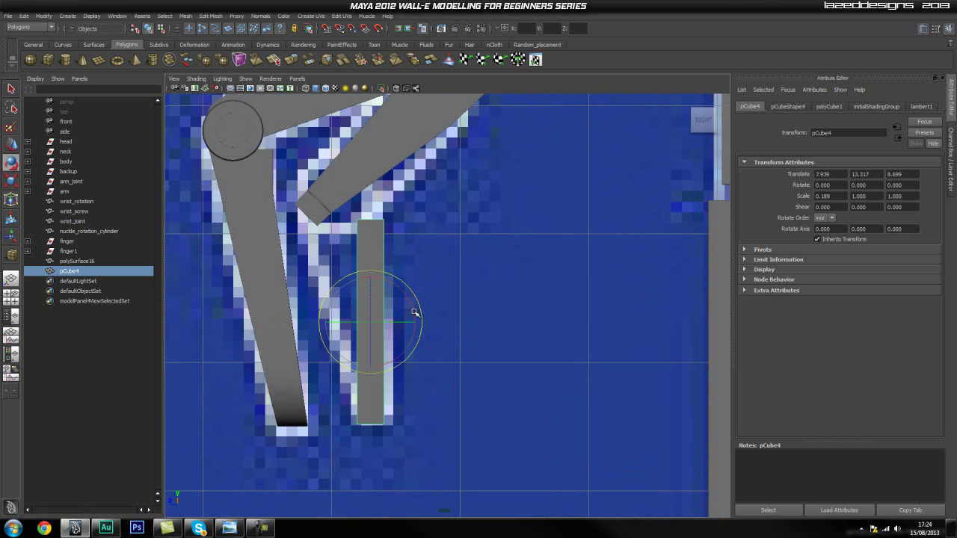
left_click_drag(421, 306, 417, 296)
key("w")
left_click_drag(341, 327, 330, 331)
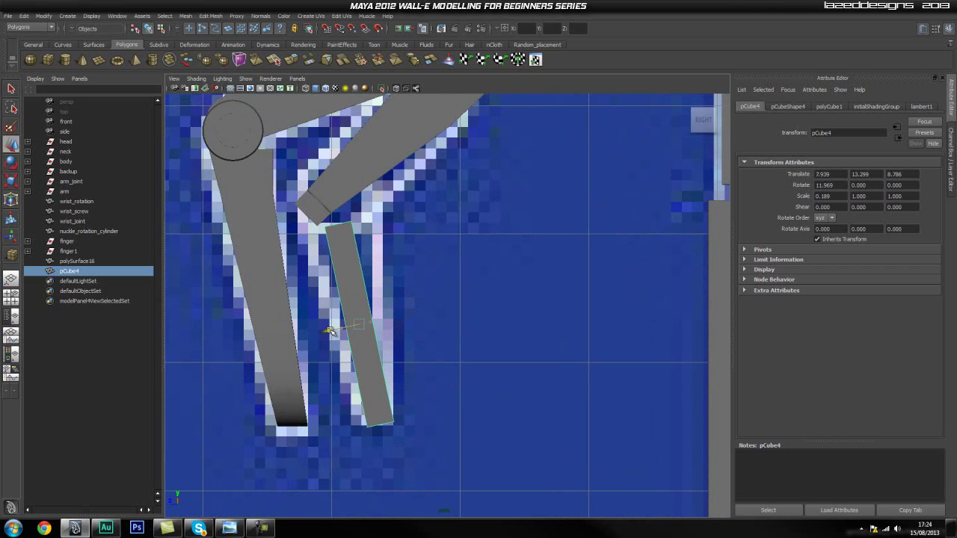
scroll(397, 336, "up", 3)
middle_click_drag(371, 304, 406, 348, "alt")
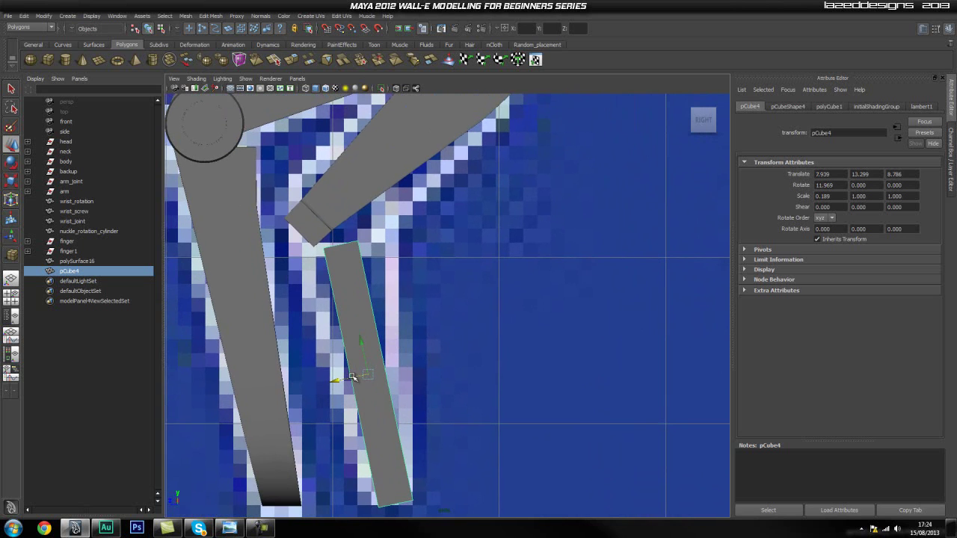
Rotate the cube to about 41 degrees around X and move its upper end against polySurface16's tip, at about Y 13.600, Z 8.825.
left_click_drag(358, 341, 357, 316)
right_click_drag(229, 321, 381, 342, "alt")
left_click_drag(364, 410, 311, 422)
key("e")
mouse_move(383, 390)
left_mouse_down()
mouse_move(380, 374)
mouse_move(363, 391)
mouse_move(374, 384)
left_mouse_up()
key("w")
left_click_drag(344, 412, 425, 350)
scroll(384, 359, "up", 2)
key("e")
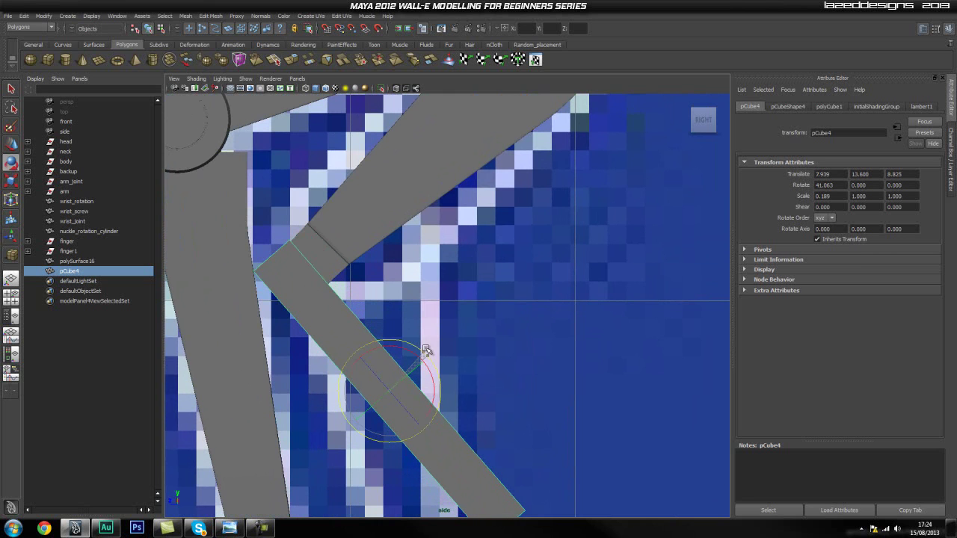
Shift the cube onto the tip segment at about Y 13.647, Z 8.735 and rotate it to about 43.36 degrees.
key("w")
mouse_move(373, 370)
left_mouse_down()
mouse_move(380, 382)
mouse_move(374, 374)
left_mouse_up()
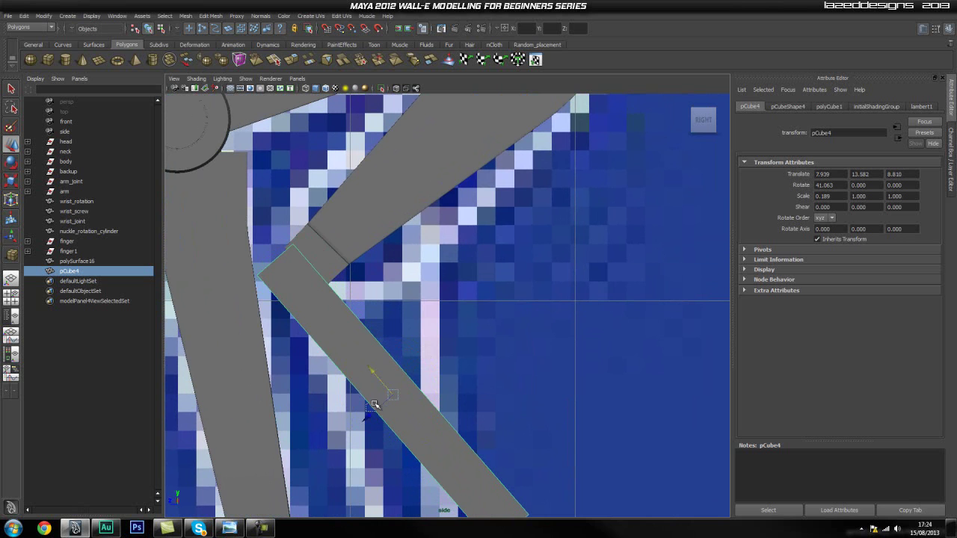
left_click_drag(373, 412, 390, 398)
scroll(405, 322, "up", 2)
key("e")
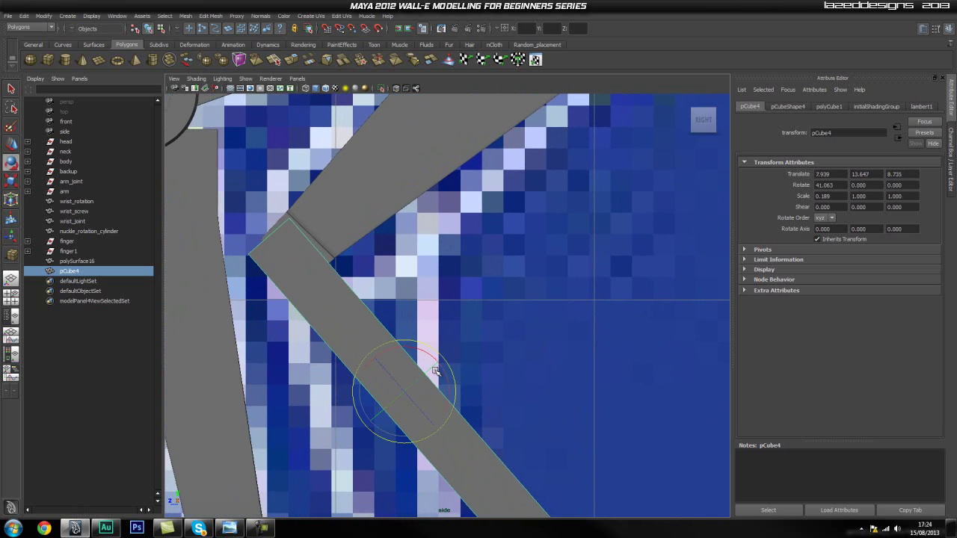
left_click_drag(442, 363, 444, 354)
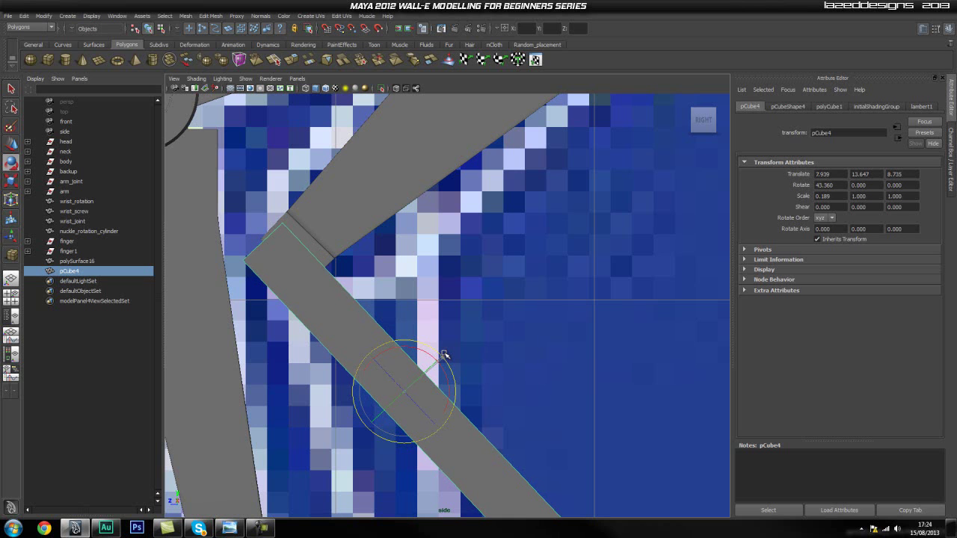
Fit the cube to the tip with an X rotation of about 43.844, a Z scale of about 0.780 and a position near Y 13.692, Z 8.688.
key("w")
middle_click_drag(382, 415, 389, 406)
key("e")
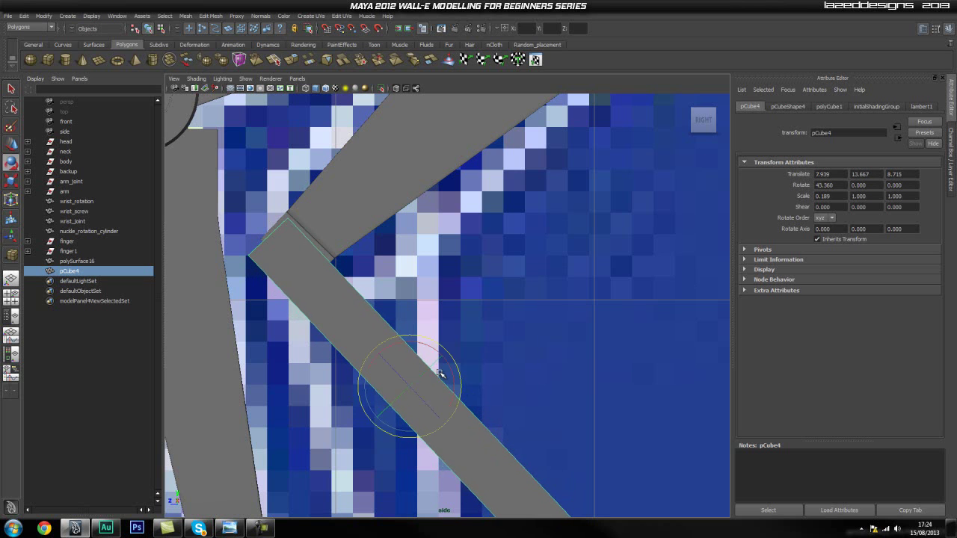
left_click_drag(447, 352, 448, 352)
key("w")
mouse_move(388, 407)
middle_mouse_down()
mouse_move(376, 412)
mouse_move(390, 405)
middle_mouse_up()
key("r")
key("w")
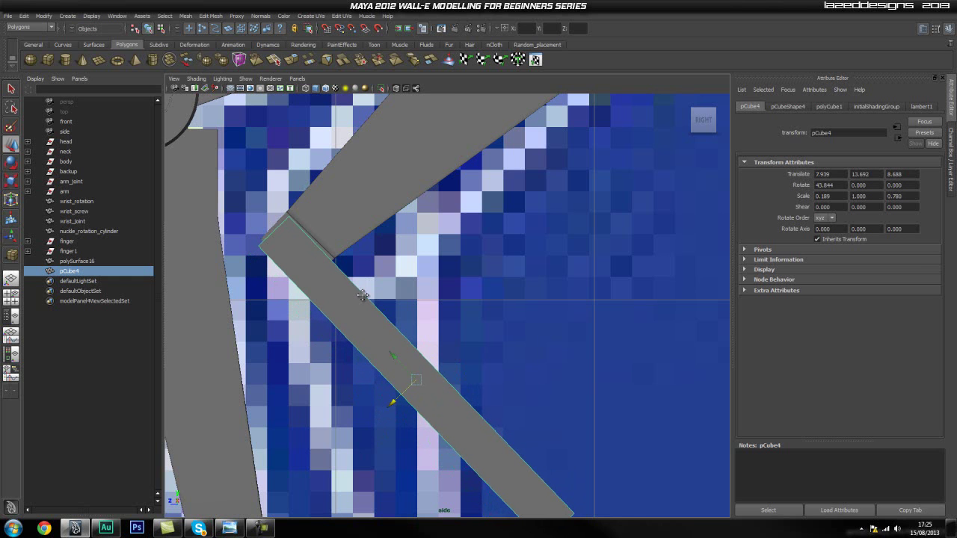
Isolate polySurface16, nudge the vertices at its lower end slightly, and exit isolation.
middle_click_drag(362, 294, 394, 372, "alt")
left_click(379, 312)
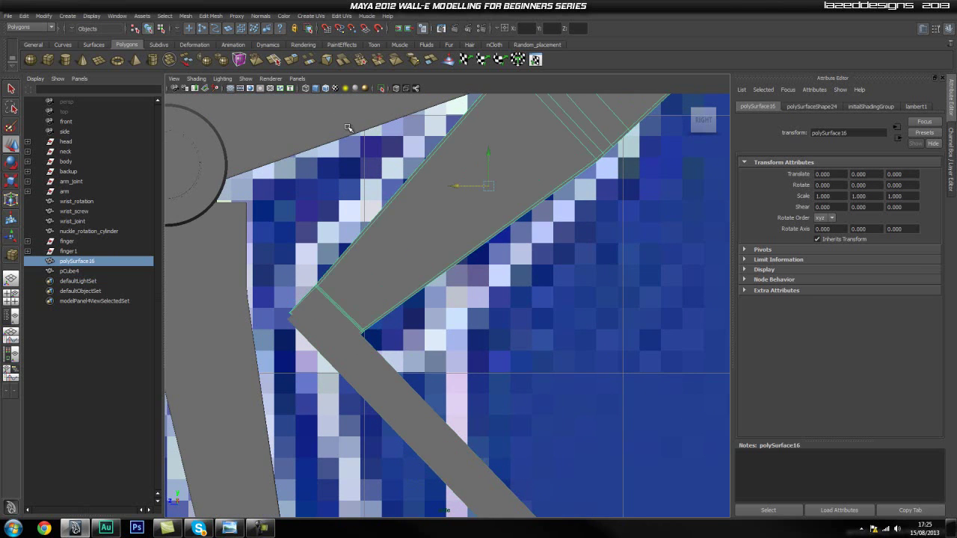
left_click(383, 88)
right_click_drag(318, 315, 271, 320)
left_click_drag(241, 293, 337, 384)
left_click_drag(313, 335, 306, 344)
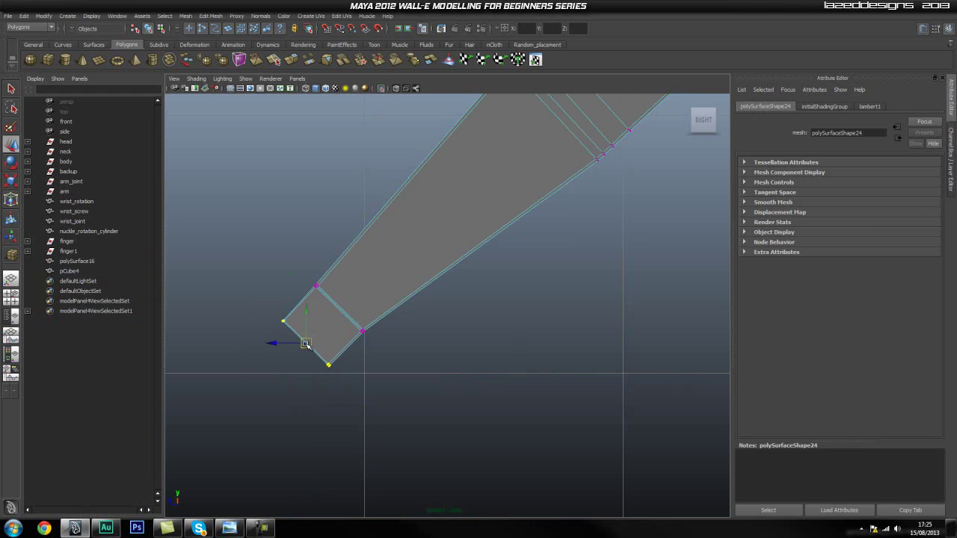
left_click(502, 333)
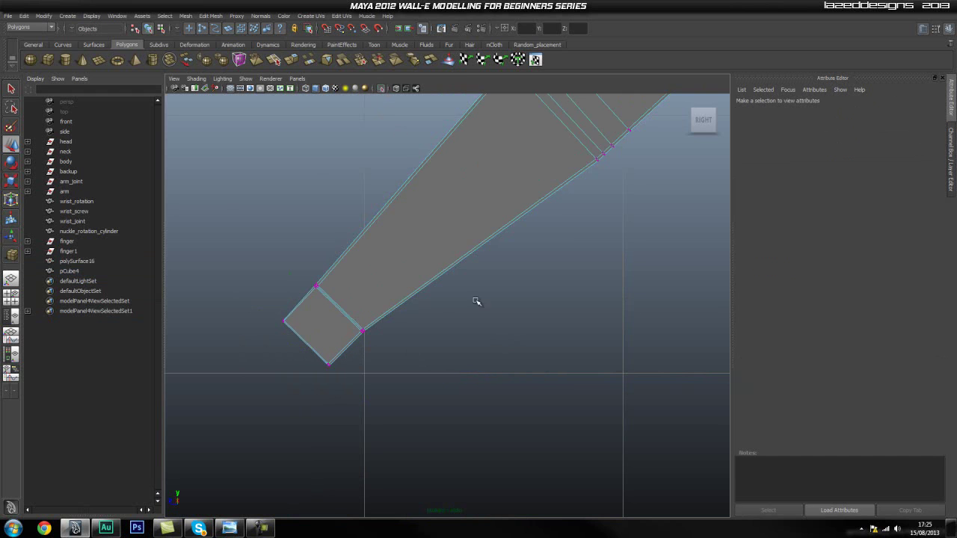
left_click(379, 88)
Reselect the narrow cube and scale it to about 0.779 in Z.
left_click(400, 413)
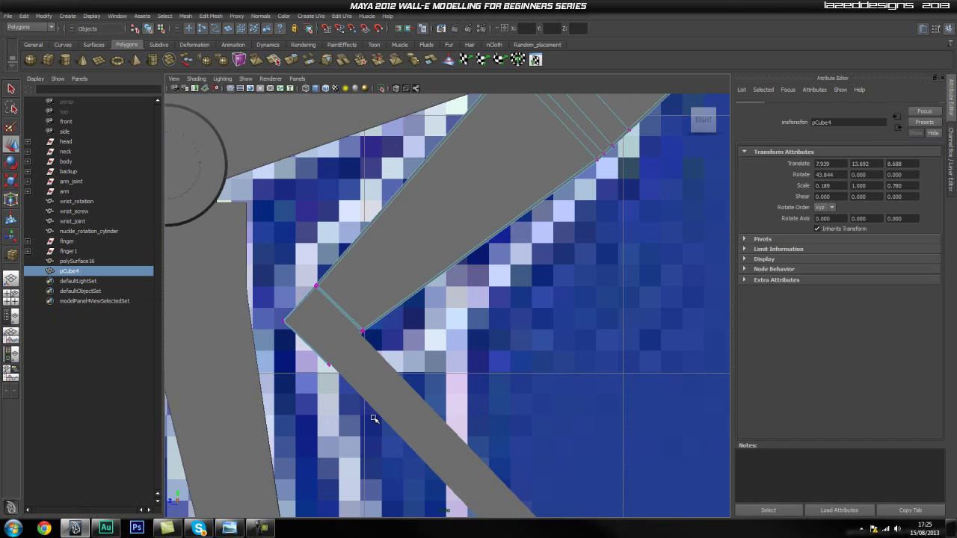
middle_click_drag(405, 382, 407, 345, "alt")
key("r")
left_click_drag(414, 450, 415, 449)
key("w")
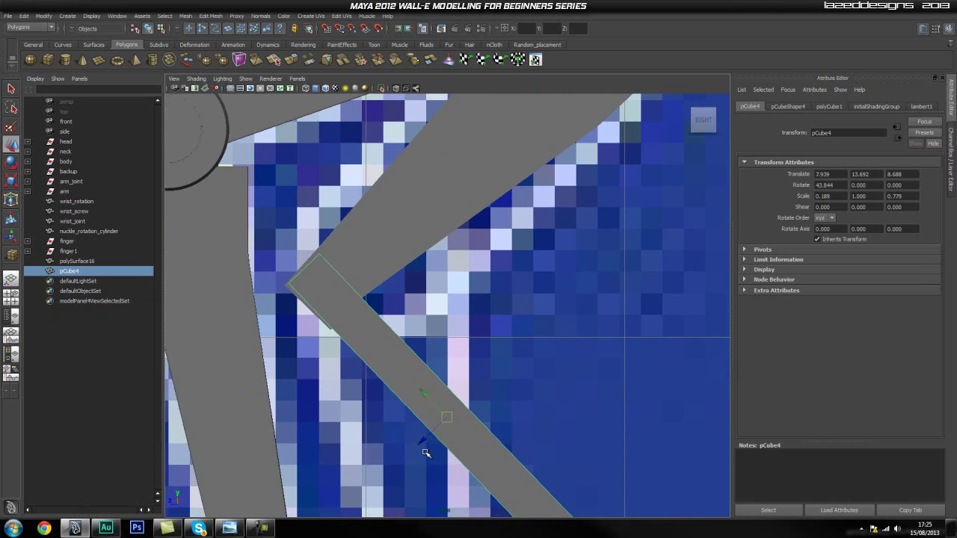
left_click(422, 446)
Compare both pieces in wireframe, then rotate the cube to about 47.669 degrees and move it to about Y 13.727, Z 8.656.
left_click(391, 260)
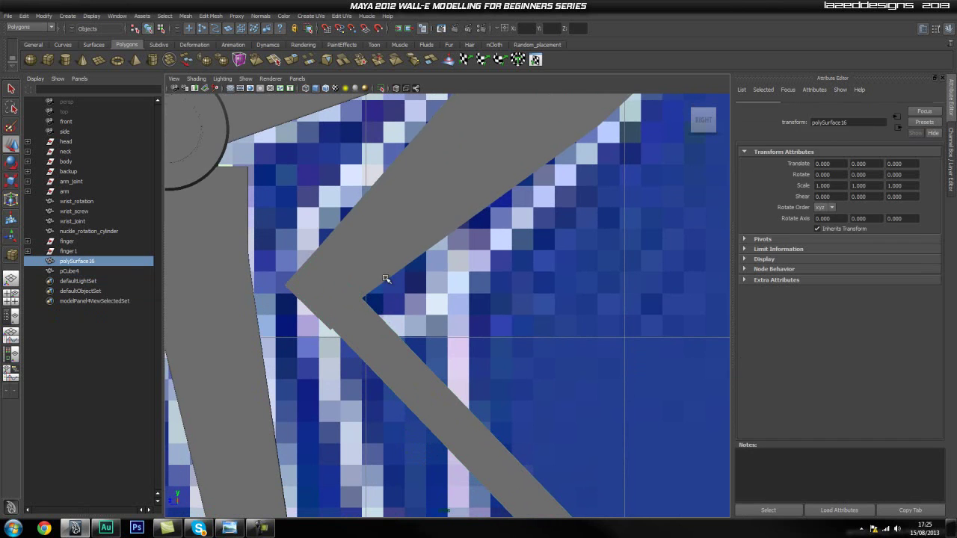
left_click(306, 89)
left_click(315, 88)
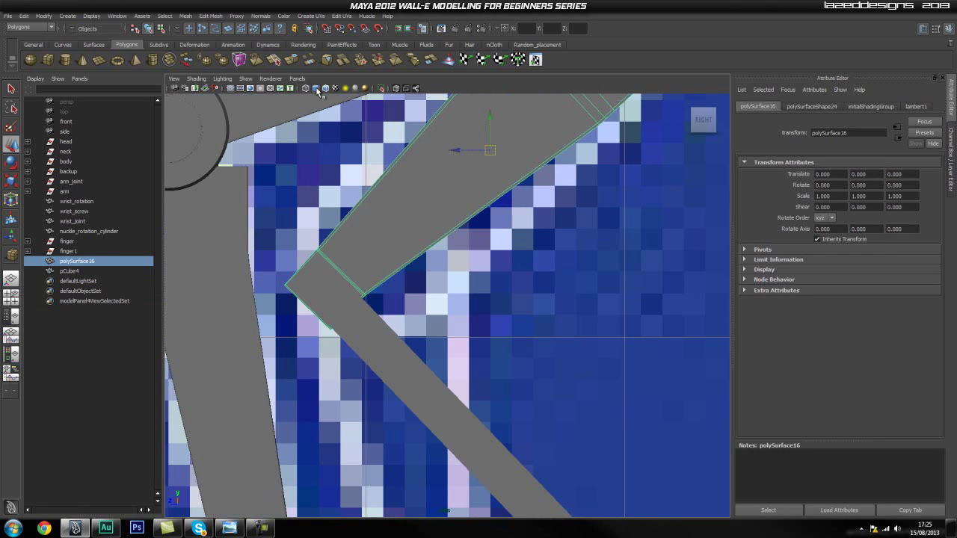
left_click(307, 89)
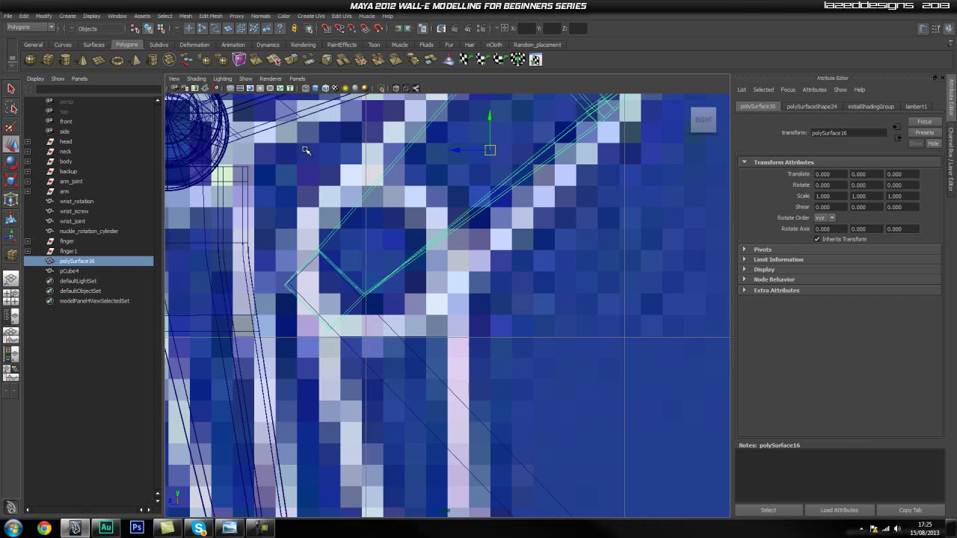
left_click(315, 89)
left_click(385, 266)
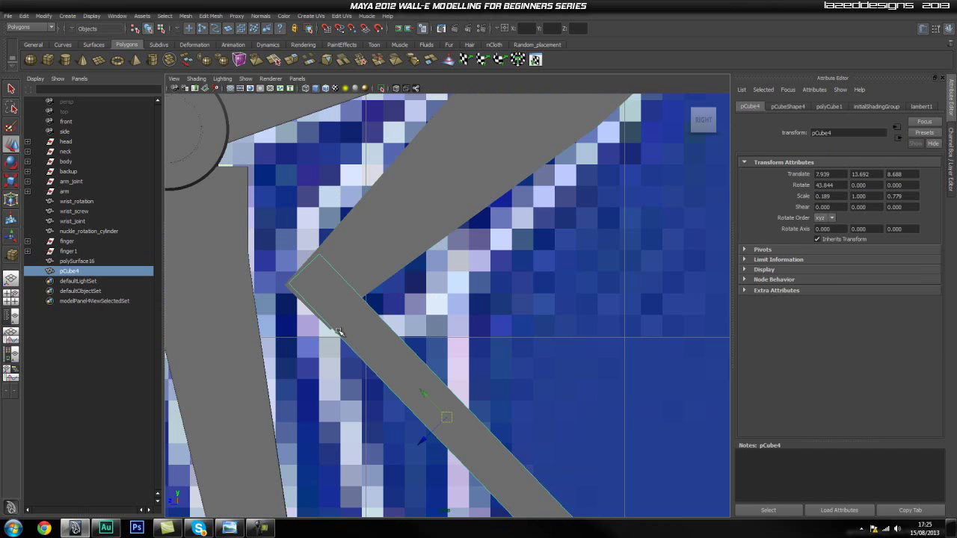
middle_click_drag(375, 364, 393, 351, "alt")
right_click_drag(312, 312, 515, 339, "alt")
key("e")
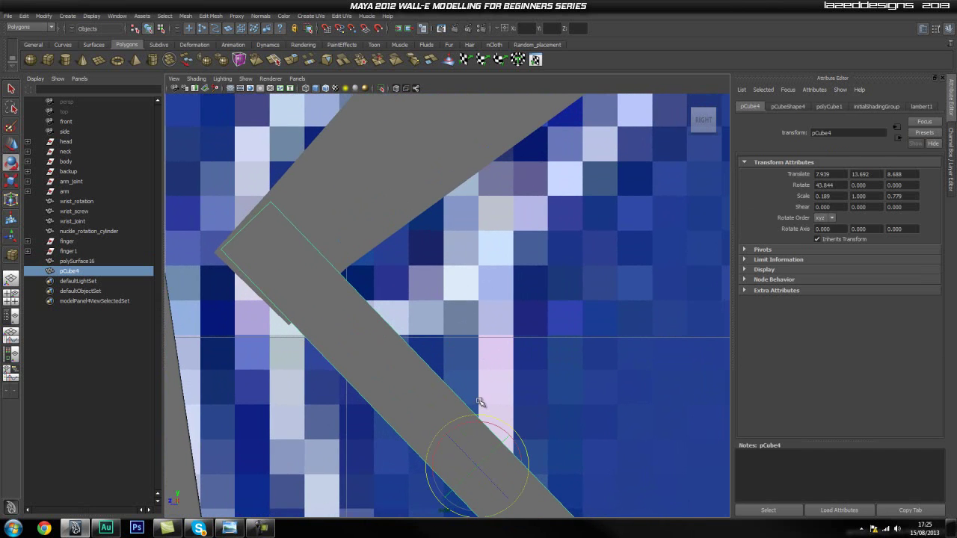
left_click_drag(478, 411, 475, 419)
key("w")
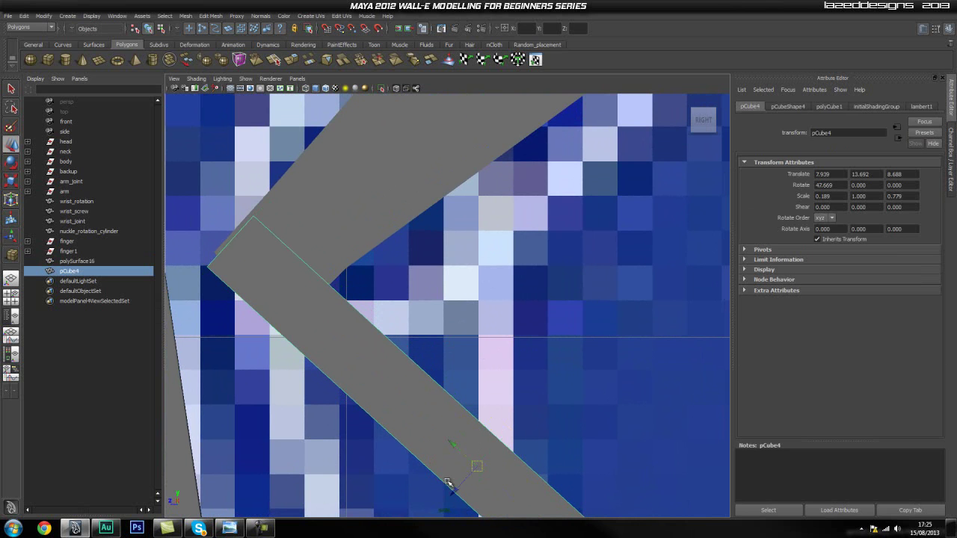
left_click_drag(456, 494, 469, 479)
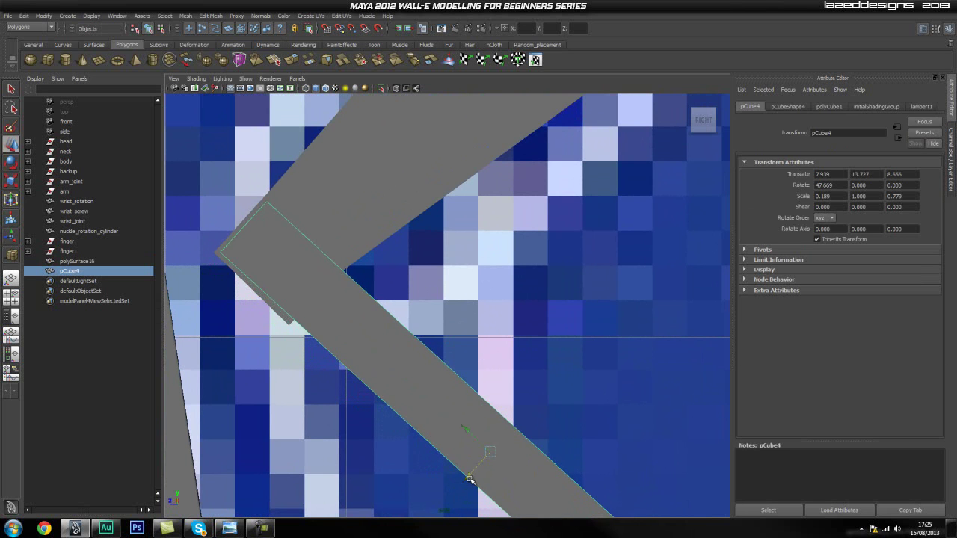
Nudge the narrow cube to about Y 13.724, Z 8.659 to align it with the upper finger piece.
left_click(362, 214)
left_click(431, 446)
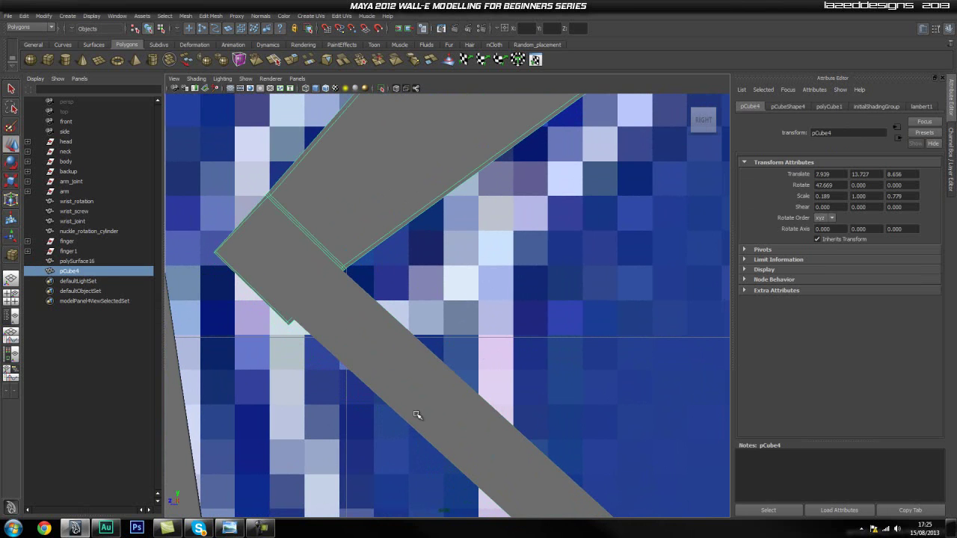
left_click_drag(465, 482, 465, 479)
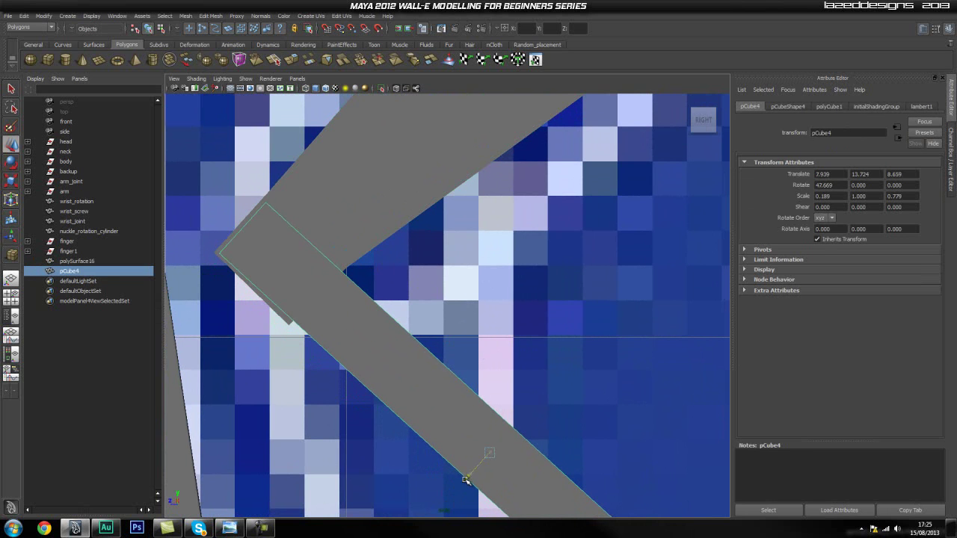
Examine the cube's fit along its length against the upper finger piece and the reference image.
key("e")
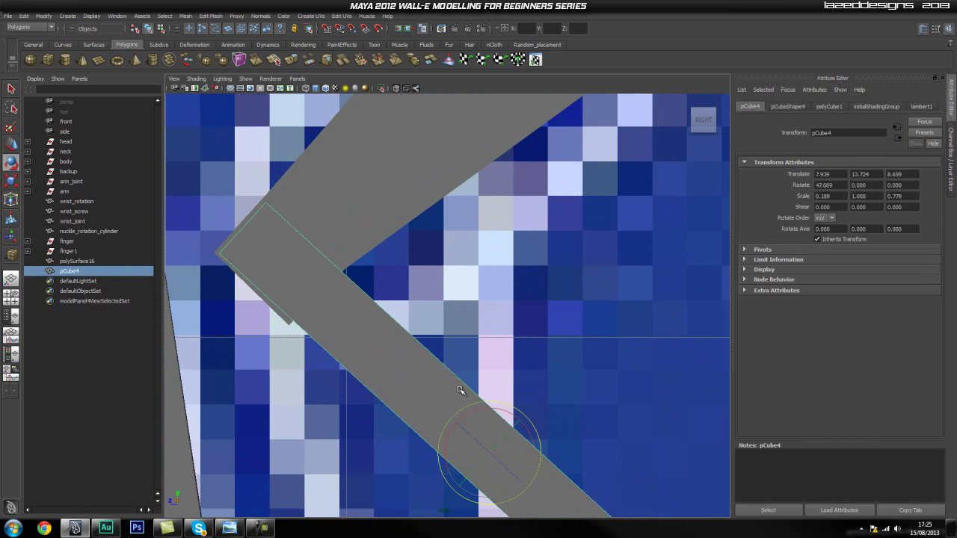
left_click(564, 365)
middle_click_drag(444, 398, 447, 355, "alt")
left_click(459, 362)
mouse_move(508, 371)
middle_mouse_down("alt")
mouse_move(530, 342)
mouse_move(455, 229)
middle_mouse_up("alt")
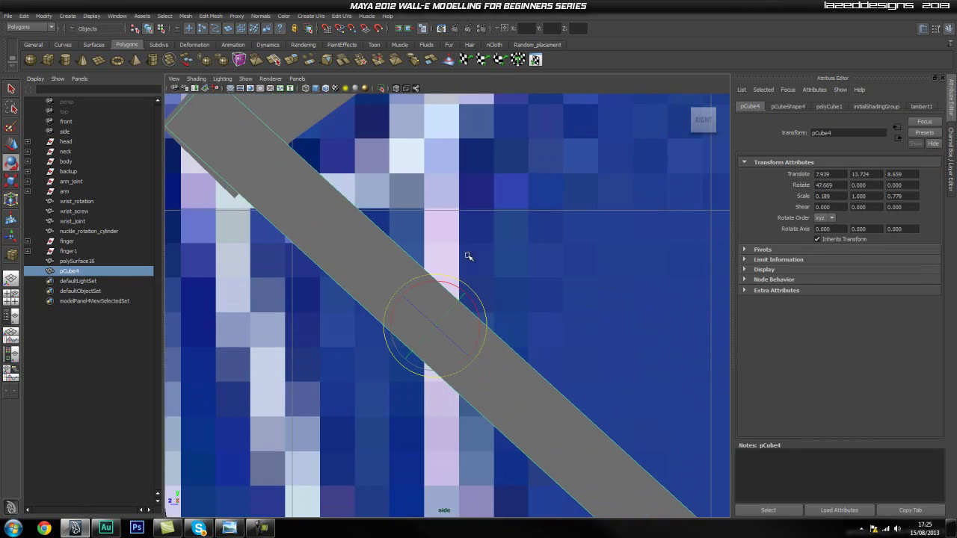
middle_click_drag(543, 400, 438, 268, "alt")
middle_click_drag(479, 316, 540, 401, "alt")
middle_click_drag(375, 222, 479, 372, "alt")
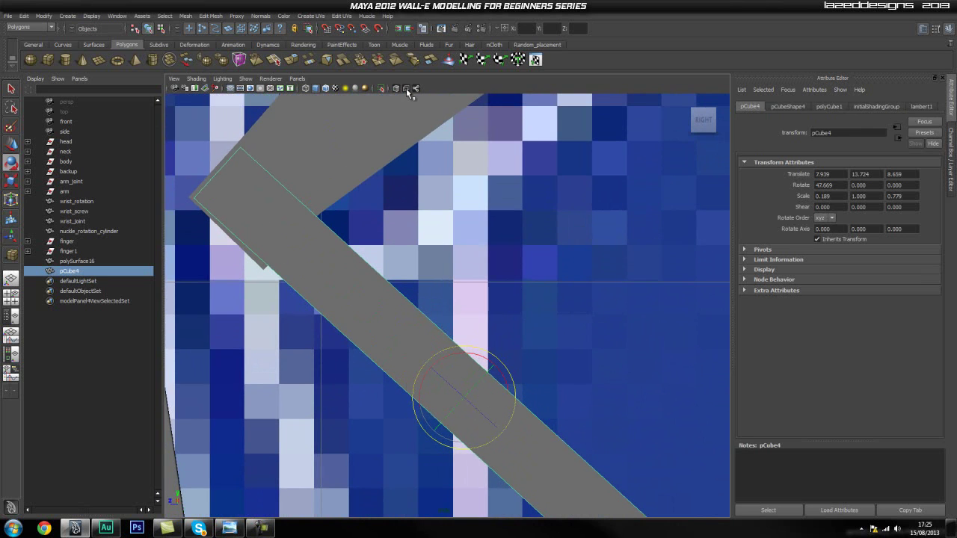
left_click(382, 89)
left_click(489, 249)
left_click(366, 290)
key("space")
left_click_drag(367, 289, 362, 310)
middle_click_drag(387, 298, 374, 186, "alt")
scroll(430, 262, "up", 1)
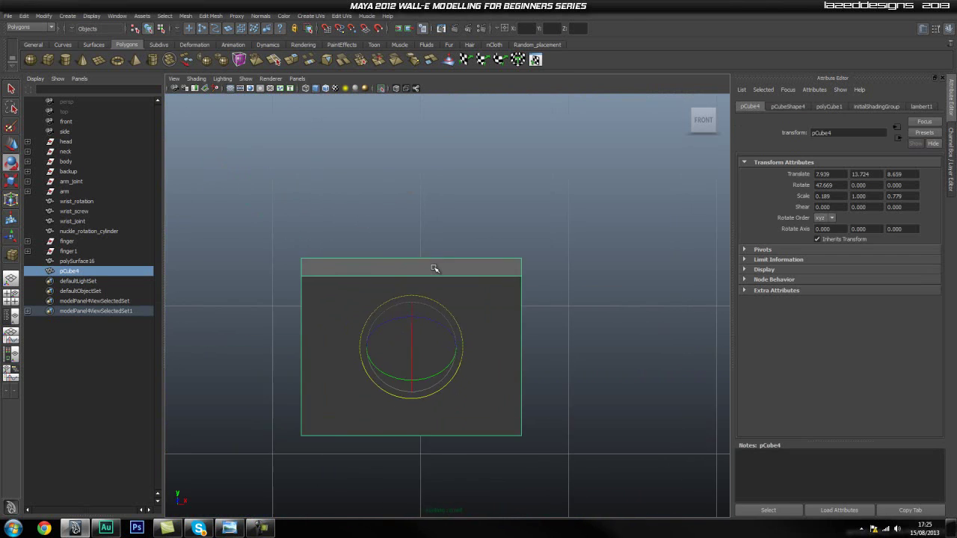
middle_click_drag(433, 270, 416, 308, "alt")
left_click(381, 88)
Select polySurface16 together with the narrow cube, isolate both, and show them in the front view.
key("space")
left_click_drag(453, 322, 451, 293)
left_click_drag(471, 295, 524, 300, "alt")
left_click(399, 310, "shift")
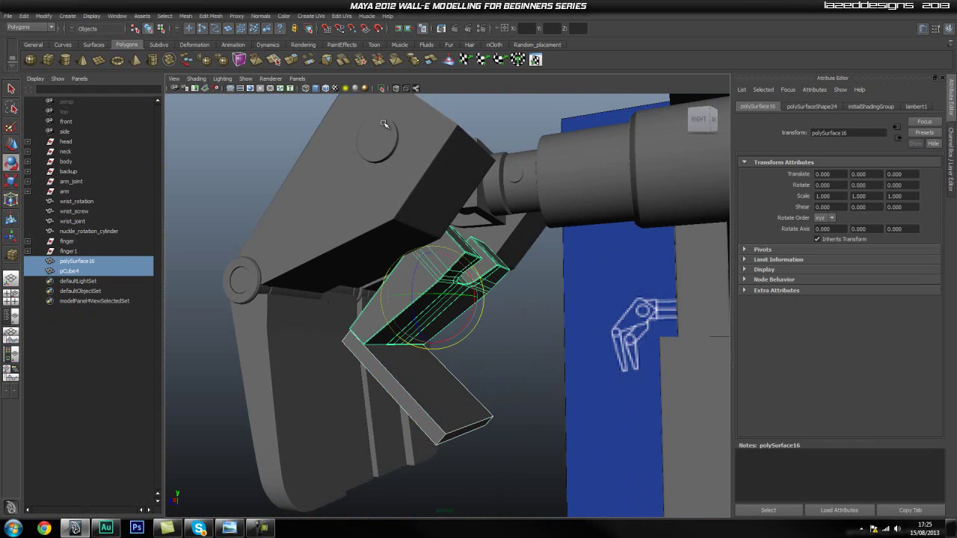
left_click(382, 88)
left_click(580, 269)
key("space")
mouse_move(416, 274)
left_mouse_down()
mouse_move(417, 301)
mouse_move(416, 292)
left_mouse_up()
middle_click_drag(429, 277, 425, 260, "alt")
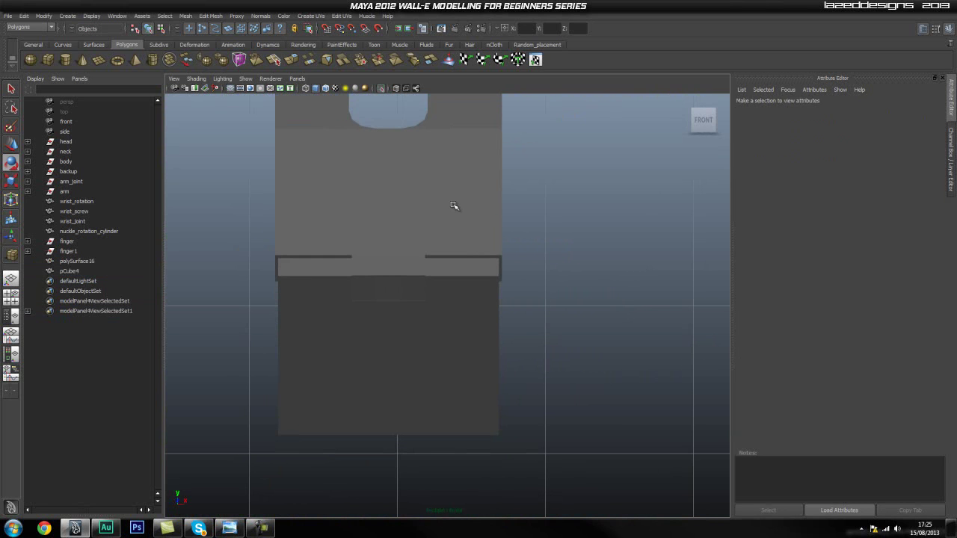
Display wireframe over the shaded pieces and frame the joint between the upper piece's central tab and the cube.
left_click(453, 205)
middle_click_drag(320, 289, 320, 288, "alt")
right_click_drag(325, 289, 436, 309, "alt")
left_click(563, 274)
left_click(462, 195)
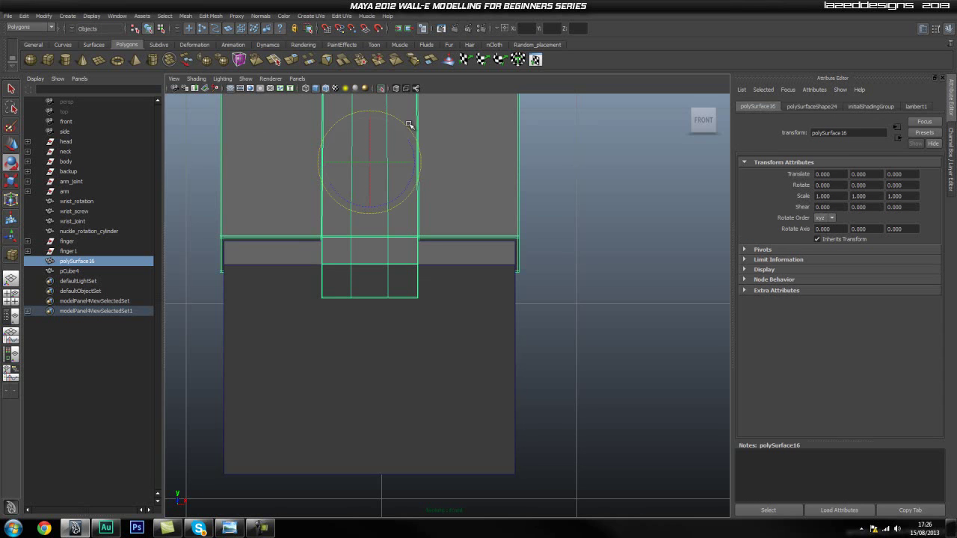
left_click(525, 169)
right_click_drag(408, 181, 417, 182, "alt")
right_click_drag(296, 208, 324, 207, "alt")
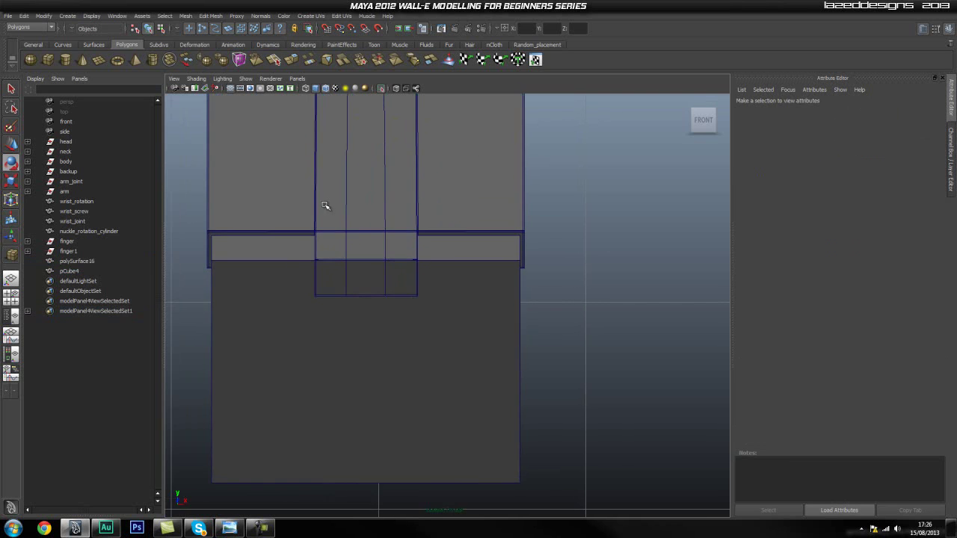
middle_click_drag(373, 180, 368, 169, "alt")
Select the narrow cube and detach the Edit Mesh commands as a floating palette beside the model.
left_click(398, 285)
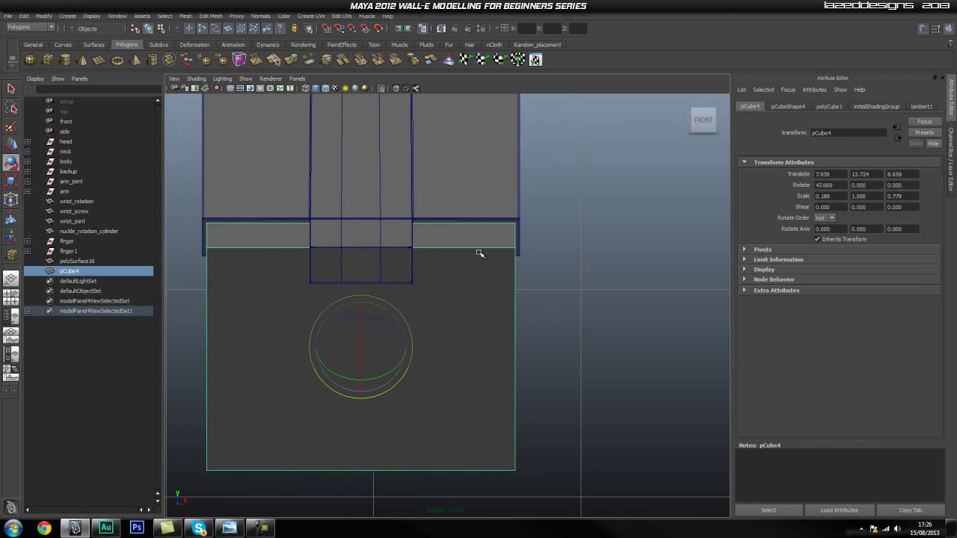
left_click(211, 15)
left_click(211, 16)
left_click(217, 15)
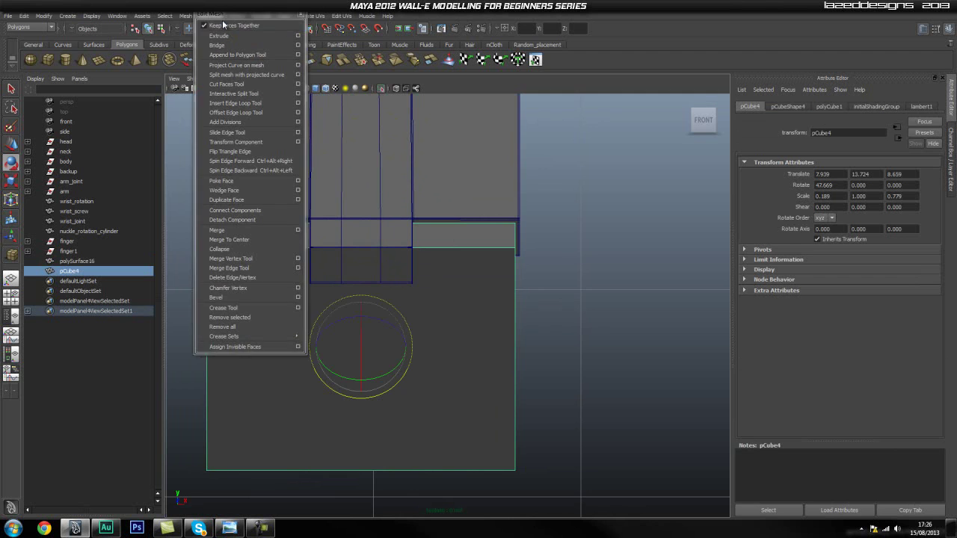
left_click(224, 21)
left_click_drag(322, 48, 636, 140)
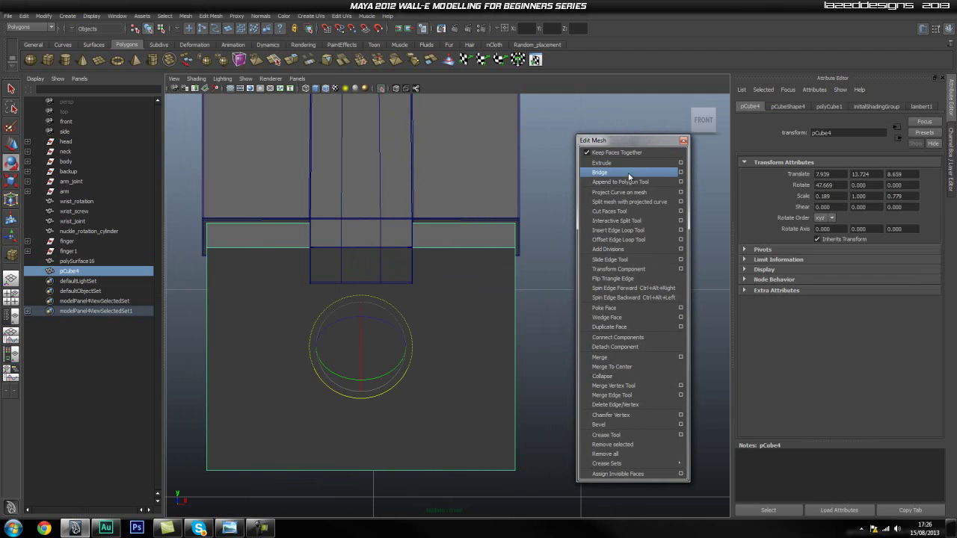
Insert two lengthwise edge loops on the cube level with the tab's sides and one crosswise loop at the tab's lower edge.
left_click(628, 230)
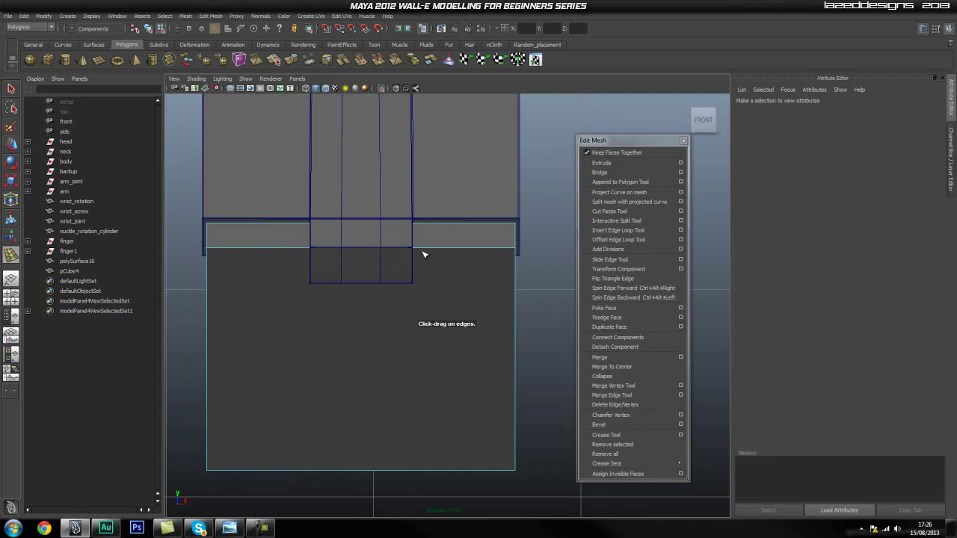
left_click_drag(421, 250, 415, 250)
left_click_drag(307, 250, 307, 251)
left_click_drag(417, 295, 418, 288)
key("q")
Reselect the cube as an object in the perspective view and isolate it without the upper piece.
key("space")
left_click_drag(476, 294, 476, 273)
left_click_drag(516, 284, 416, 352, "alt")
right_click_drag(415, 350, 443, 342)
left_click(392, 363)
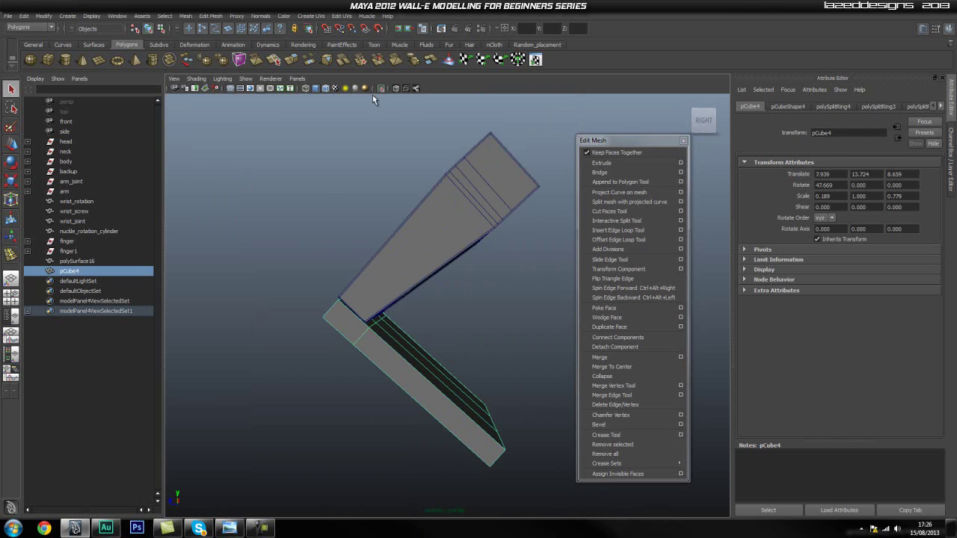
left_click(380, 89)
Delete the middle faces at the cube's upper end to cut a notch for the tab.
left_click_drag(443, 284, 336, 313, "alt")
right_click_drag(355, 332, 378, 344)
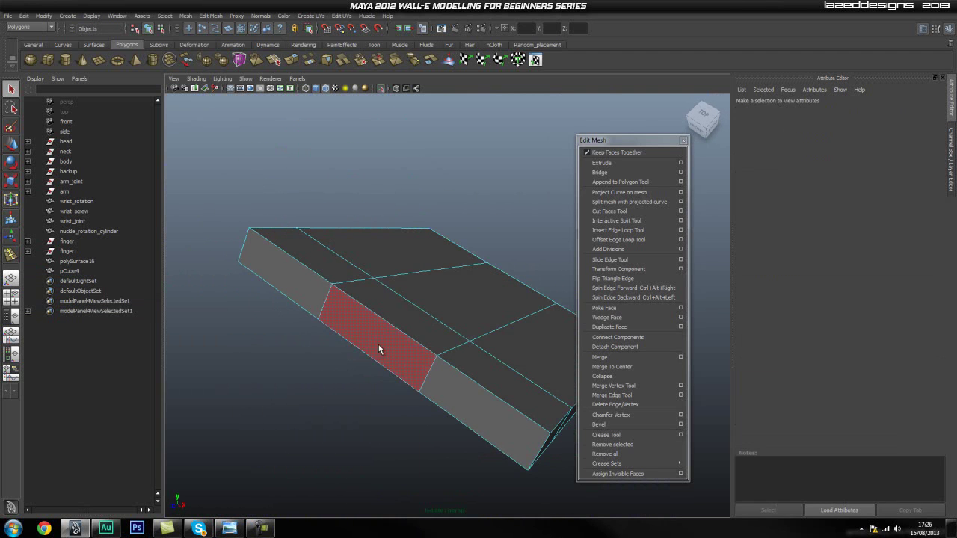
left_click(369, 345)
left_click_drag(370, 344, 412, 248, "alt")
left_click(413, 247)
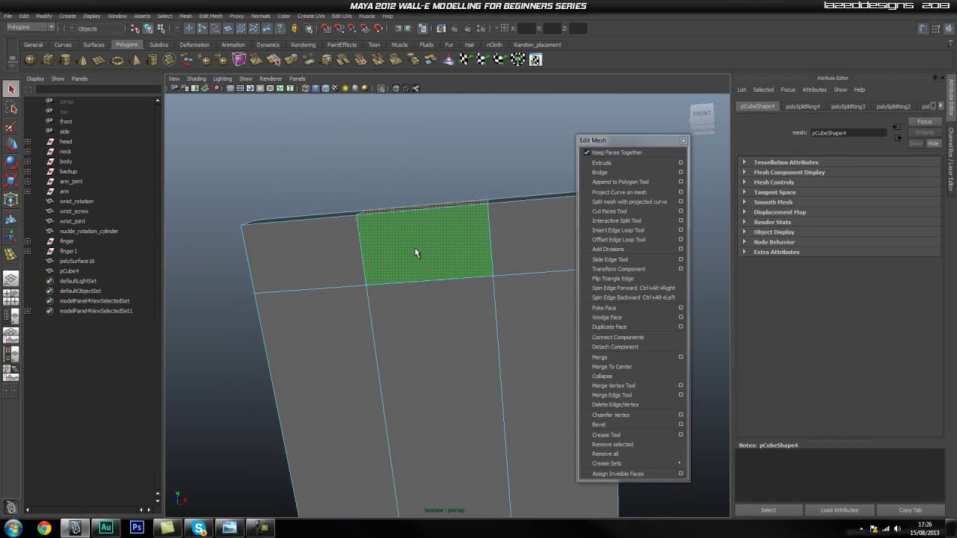
key("Delete")
Extrude the notch's inner crosswise edge with offset 0 and a local Z translation of about -0.153 across the opening.
left_click_drag(341, 211, 417, 284, "alt")
right_click_drag(417, 283, 405, 265)
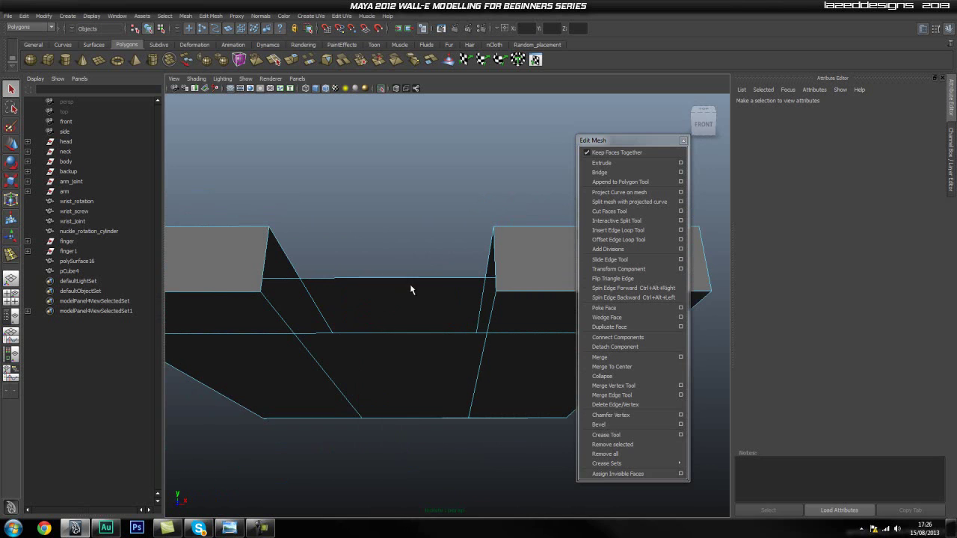
left_click(415, 280)
left_click(620, 161)
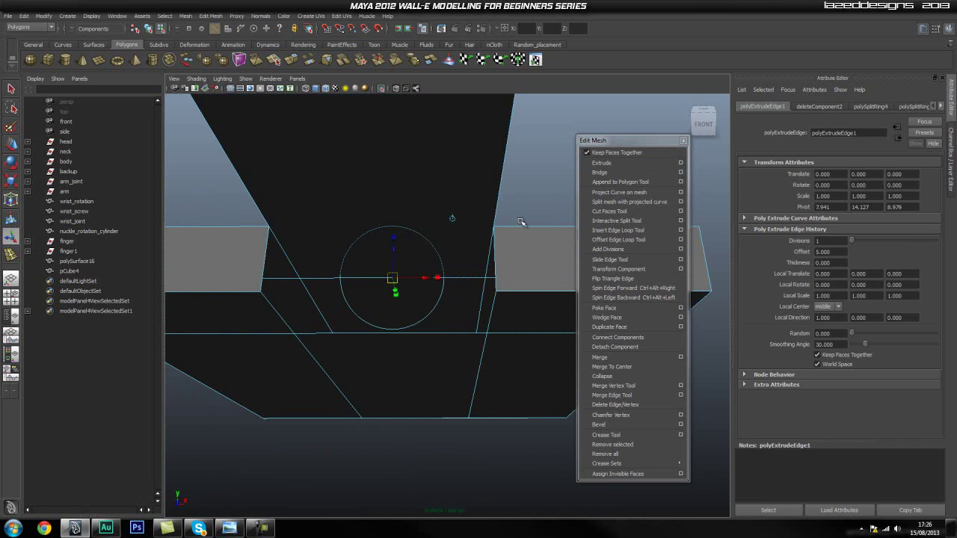
key("ctrl+a")
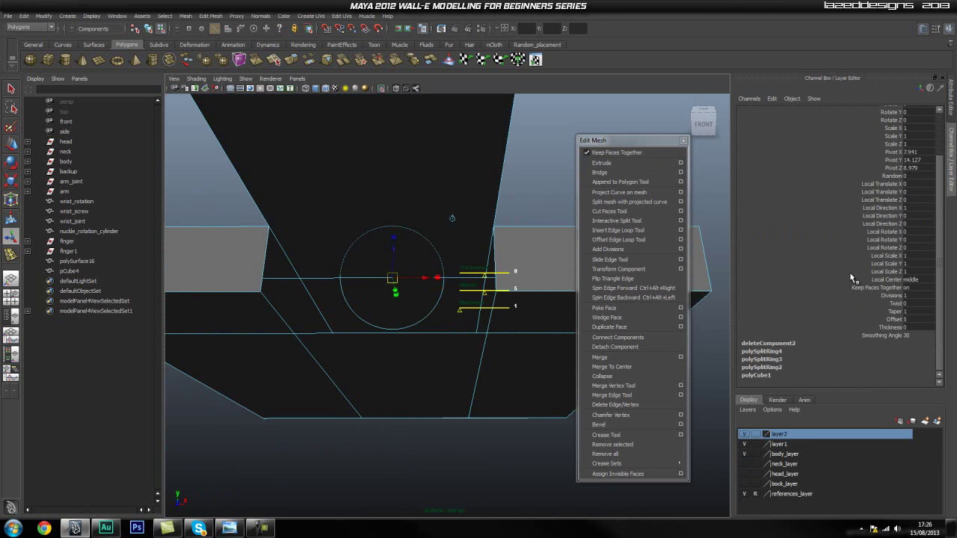
left_click(906, 320)
type("0")
key("Return")
left_click_drag(394, 253, 393, 301)
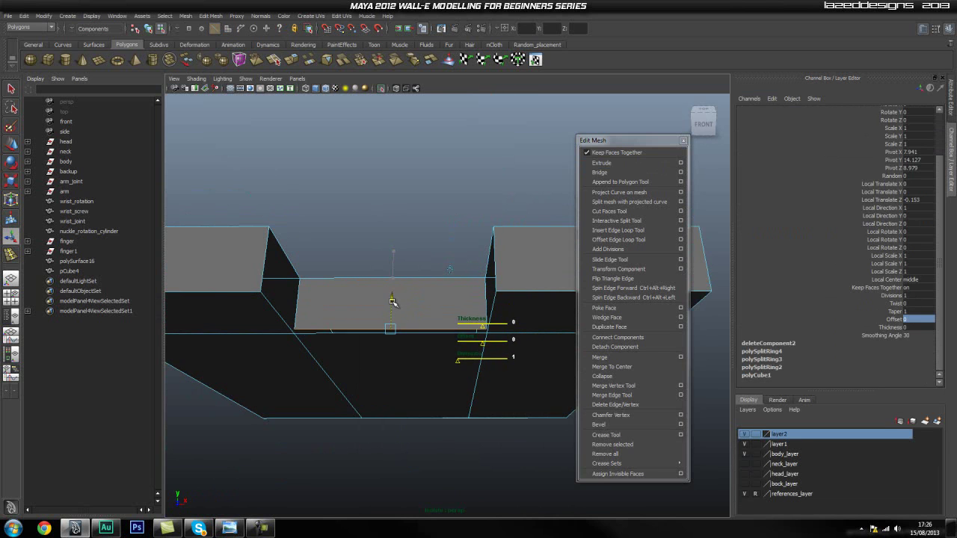
Merge the two end vertices of the extruded notch floor into the cube's adjacent corner vertices.
left_click(612, 387)
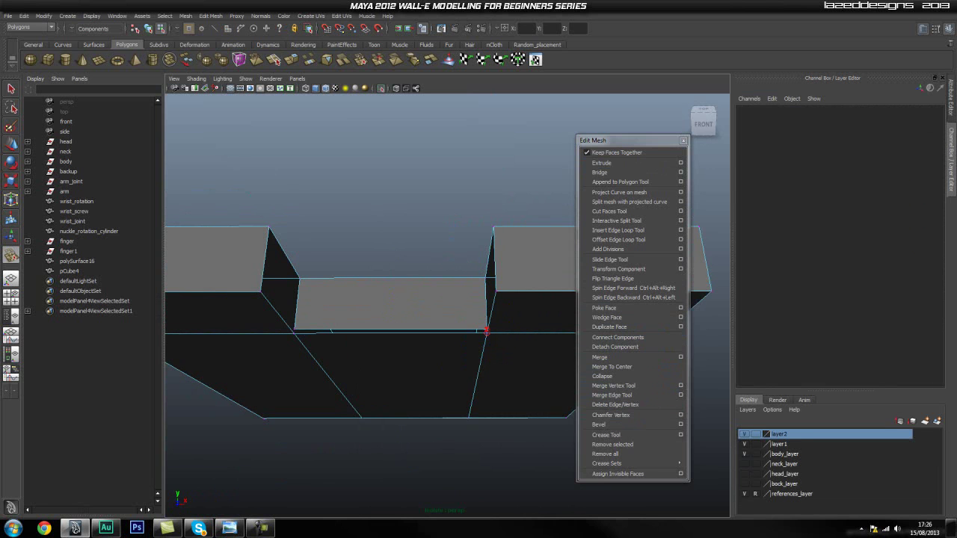
left_click_drag(485, 330, 486, 334)
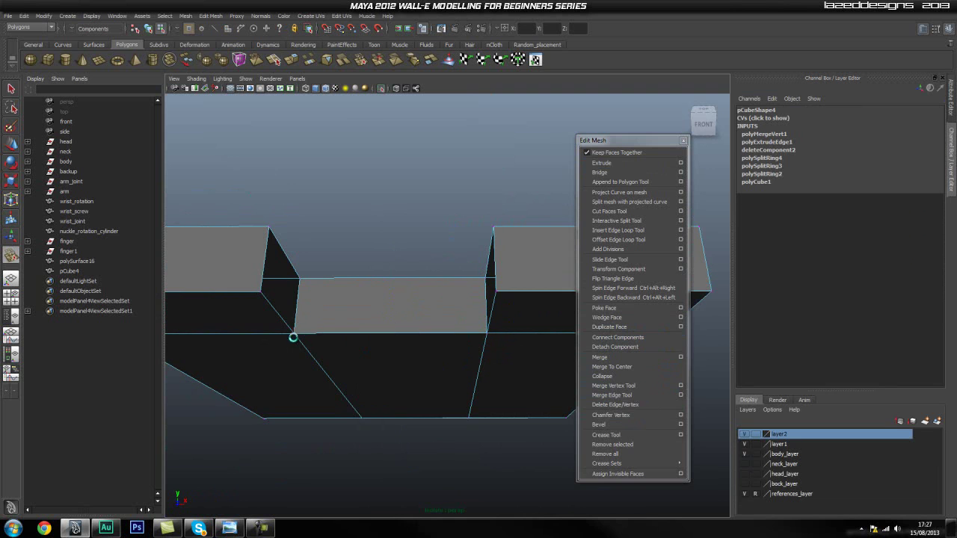
left_click_drag(294, 330, 294, 333)
key("q")
Extrude the notch floor's side edges with offset 0 and a local Z translation of about 0.264 to form the side walls.
right_click_drag(303, 309, 302, 291)
left_click(298, 298)
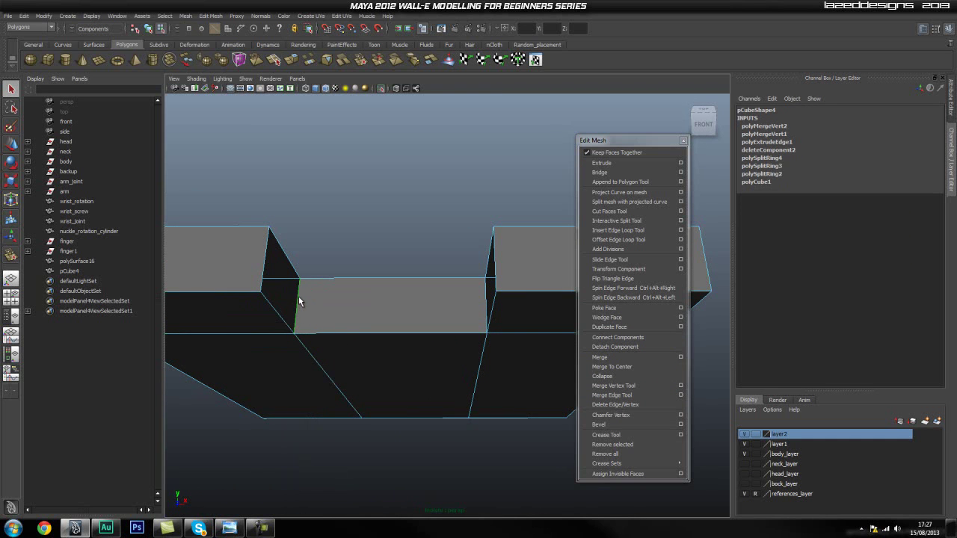
left_click(601, 162)
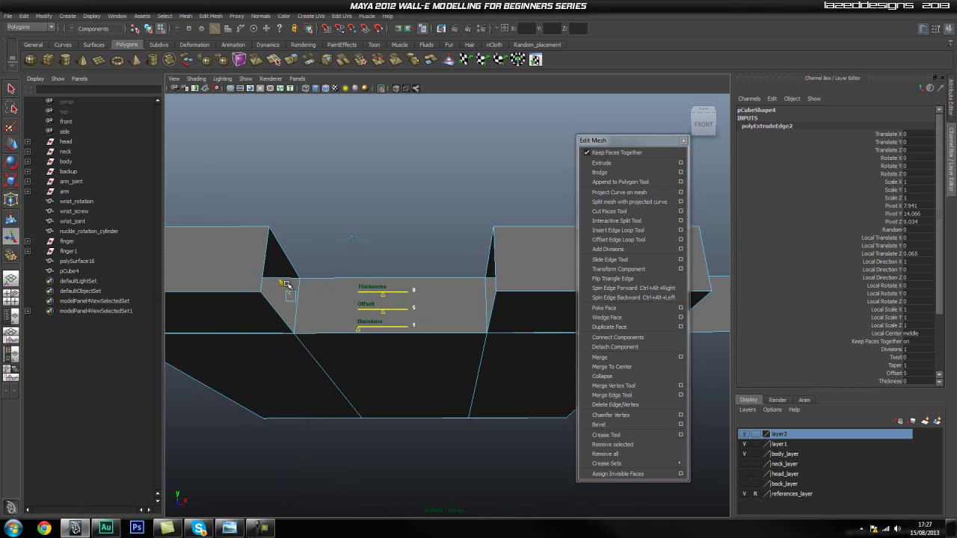
scroll(898, 350, "down", 3)
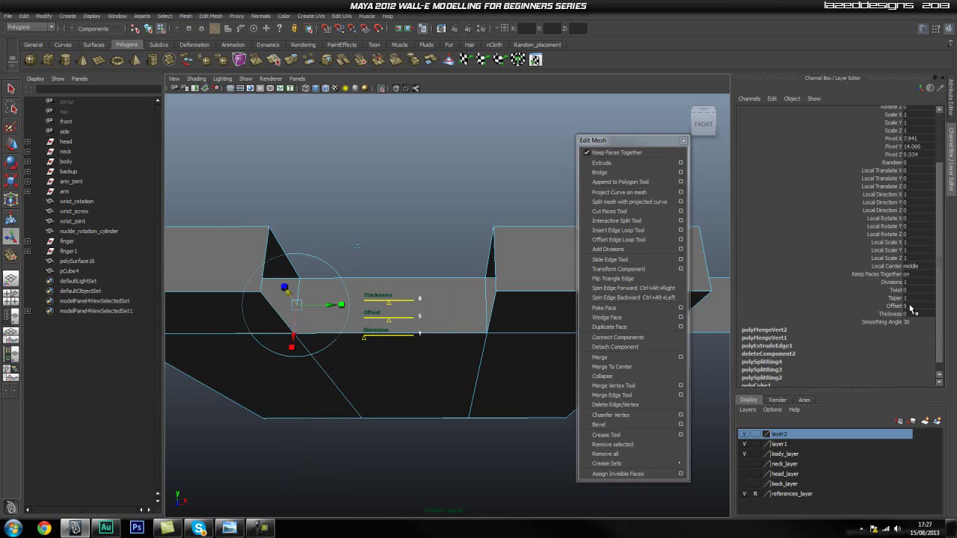
key("Return")
left_click_drag(290, 298, 279, 237)
Merge the outer vertices of both notch side walls into the matching corners at the cube's upper end.
left_click_drag(457, 281, 475, 300, "alt")
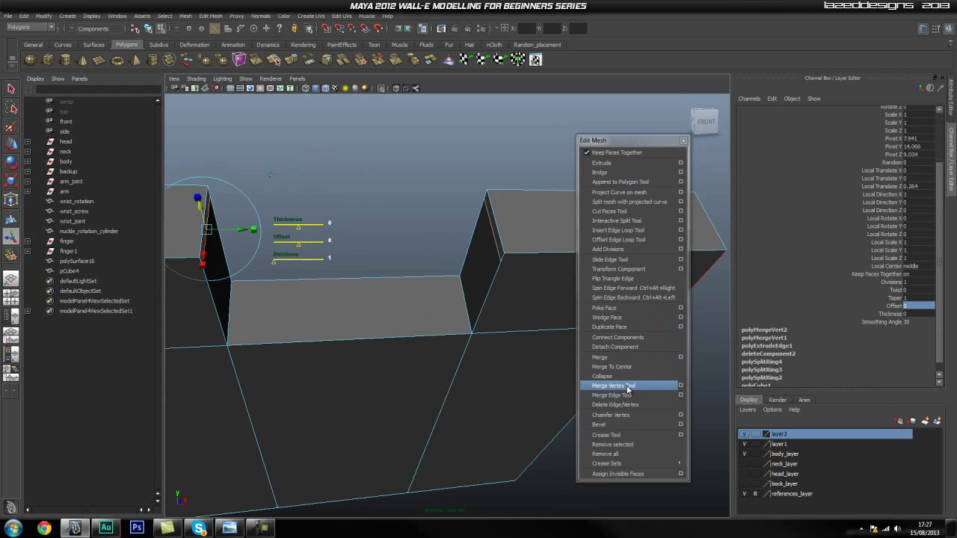
left_click(625, 385)
left_click_drag(444, 266, 457, 308, "alt")
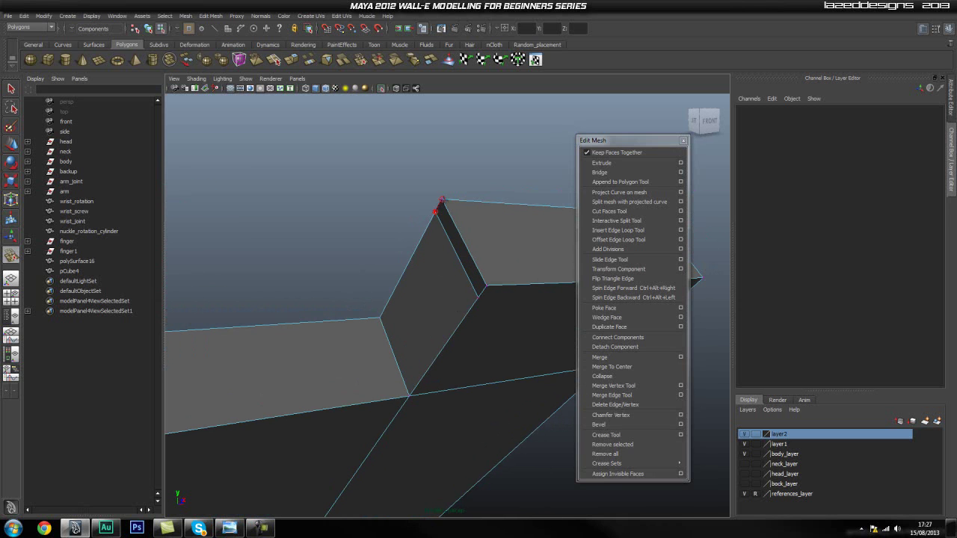
left_click(442, 200)
left_click(486, 283)
left_click_drag(486, 283, 401, 288, "alt")
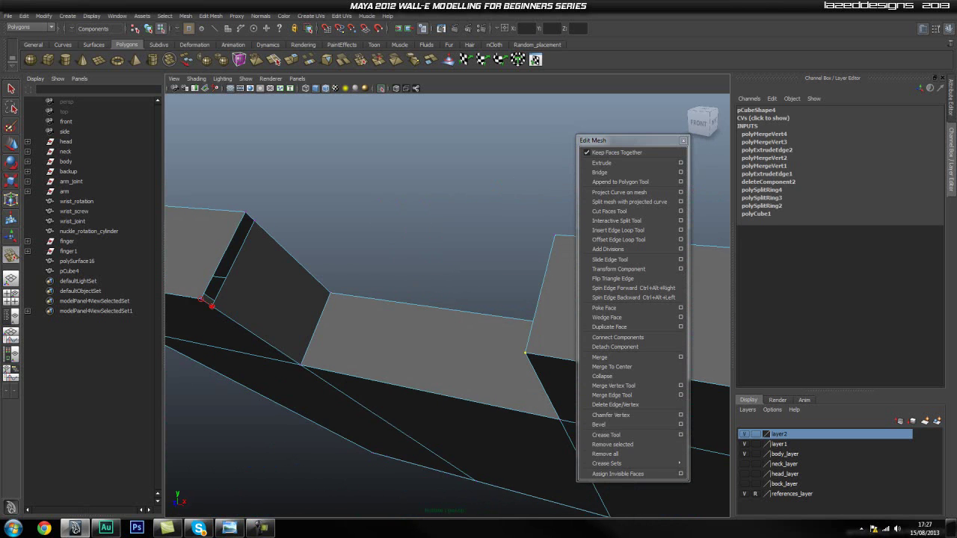
left_click(255, 219)
left_click(241, 217)
scroll(241, 218, "down", 3)
left_click_drag(324, 251, 441, 332, "alt")
key("q")
Exit isolation and move vertices at the segment's lower end in the side view to make the tip narrower.
scroll(400, 266, "down", 6)
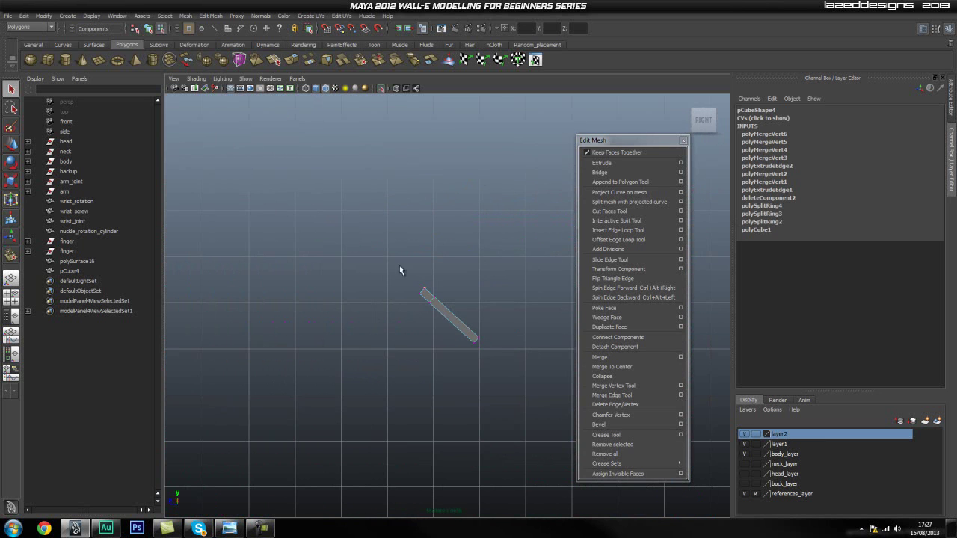
left_click(380, 88)
scroll(446, 344, "up", 2)
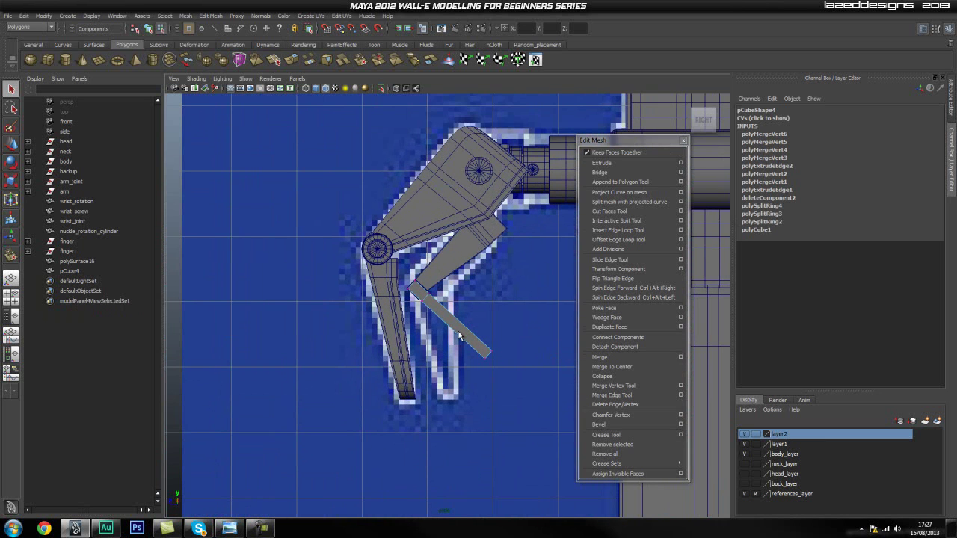
scroll(469, 346, "up", 6)
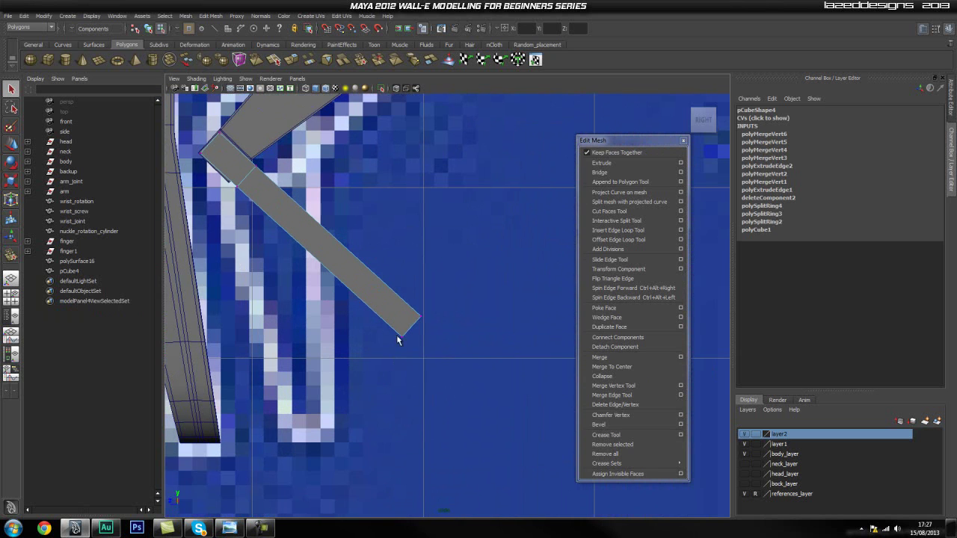
right_click_drag(400, 322, 343, 342)
middle_click_drag(332, 320, 409, 262, "alt")
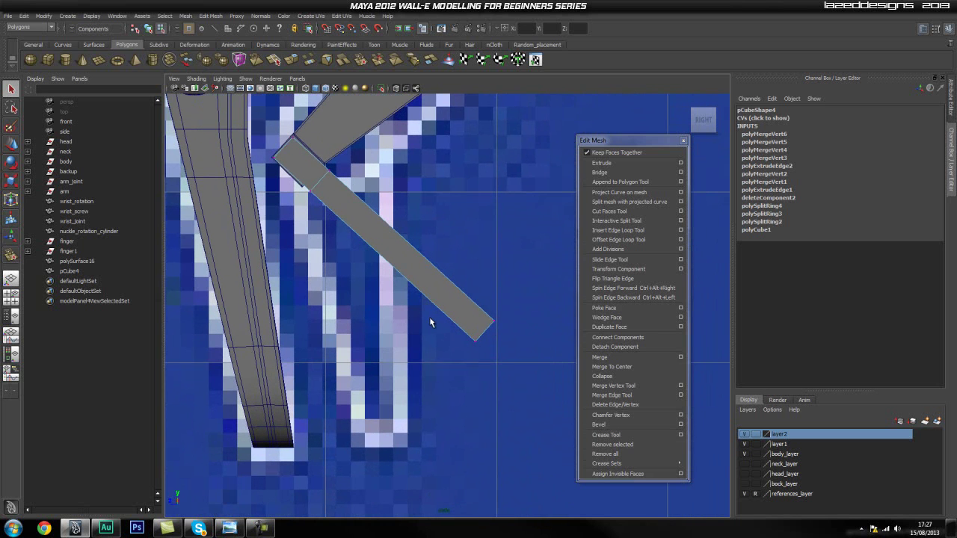
key("w")
left_click_drag(451, 369, 457, 363)
Adjust the vertices along the crosswise loop below the notch to refine the segment's side profile.
middle_click_drag(362, 256, 417, 392, "alt")
right_click_drag(417, 393, 471, 354, "alt")
left_click_drag(418, 273, 404, 287)
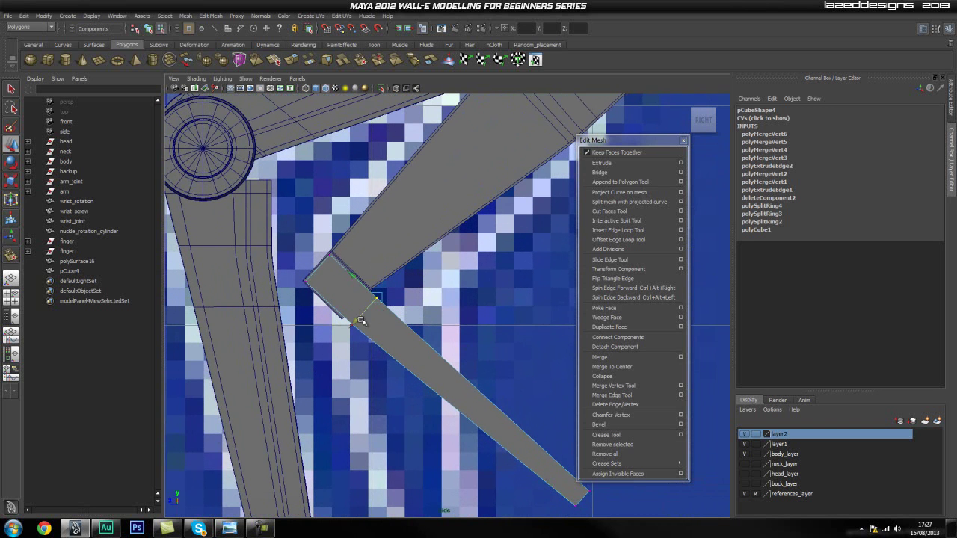
mouse_move(353, 328)
left_mouse_down()
mouse_move(362, 311)
mouse_move(354, 323)
left_mouse_up()
left_click(384, 321)
left_click(452, 309)
Switch to the perspective view and reselect the whole lower tip segment in object mode.
key("space")
left_click_drag(412, 327, 382, 346)
scroll(490, 334, "down", 5)
left_click_drag(523, 348, 441, 363, "alt")
scroll(462, 366, "up", 3)
key("q")
right_click_drag(441, 362, 460, 351)
left_click(460, 355)
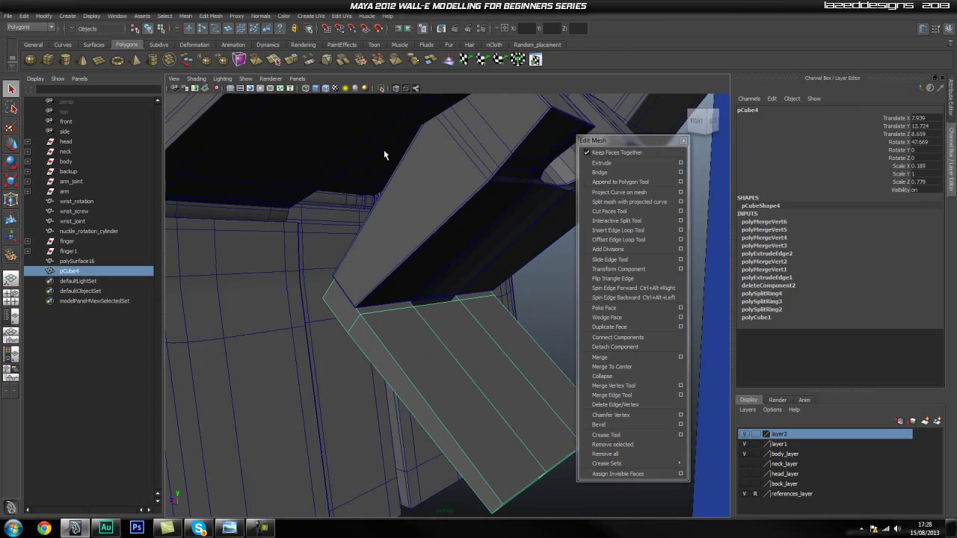
Isolate the tip segment and insert an edge loop lengthwise down its middle.
left_click(381, 88)
left_click_drag(354, 261, 499, 287, "alt")
mouse_move(454, 322)
left_mouse_down("alt")
mouse_move(352, 305)
mouse_move(399, 311)
mouse_move(416, 281)
mouse_move(463, 274)
mouse_move(435, 284)
mouse_move(462, 307)
mouse_move(444, 311)
left_mouse_up("alt")
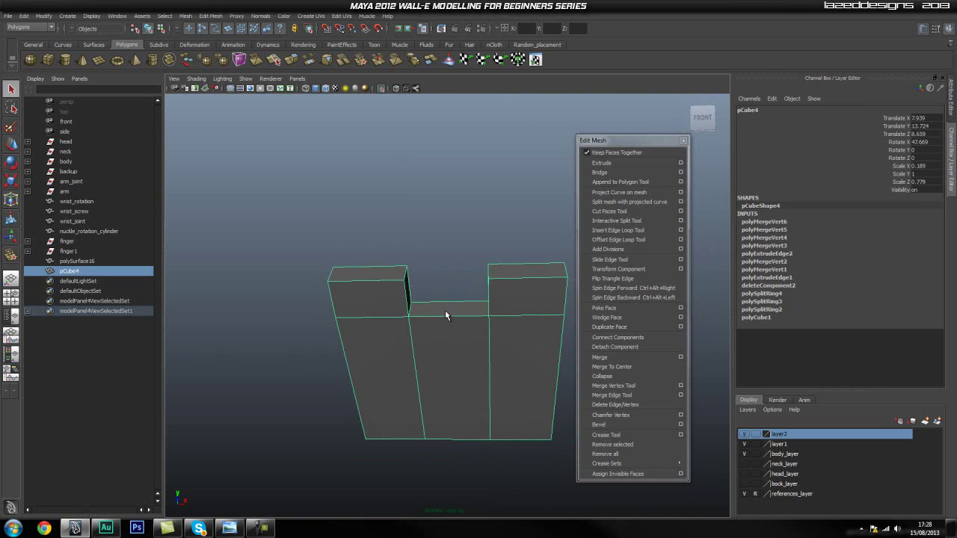
left_click(617, 230)
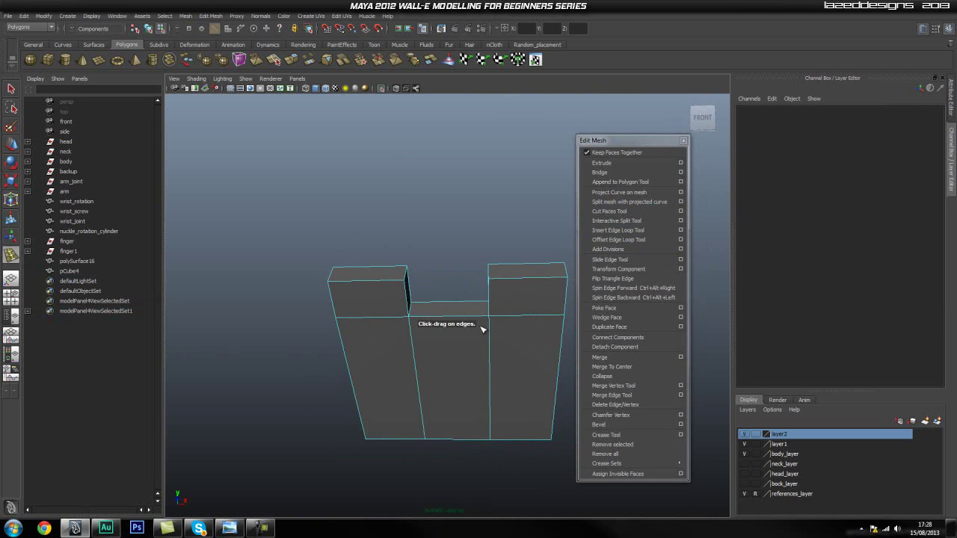
left_click_drag(447, 319, 450, 319)
key("q")
Delete the faces on one half of the segment beside the new middle loop.
right_click_drag(431, 335, 429, 354)
left_click_drag(309, 239, 410, 424)
key("Delete")
Try to bevel the short side edges of the remaining prong's end face.
left_click_drag(567, 369, 399, 399, "alt")
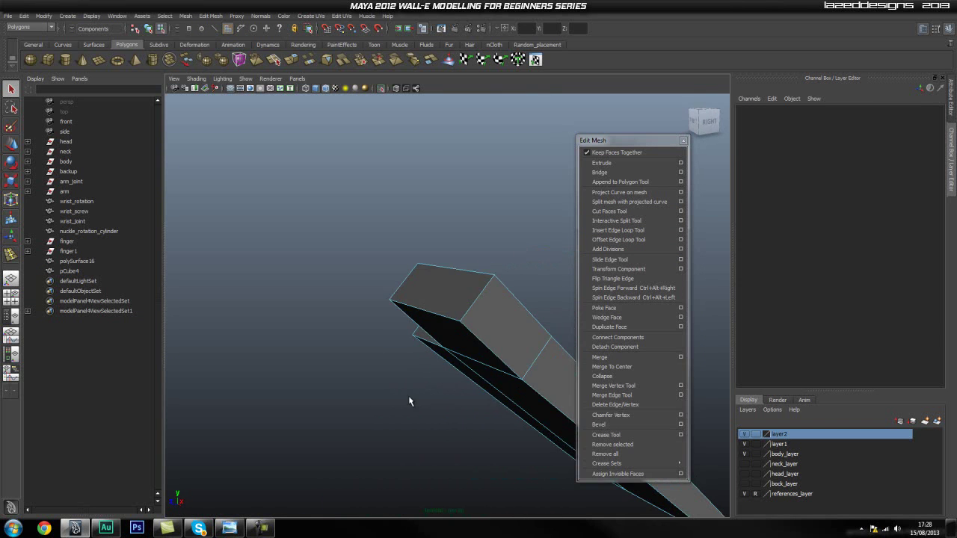
middle_click_drag(400, 399, 446, 386, "alt")
left_click_drag(448, 381, 450, 379, "alt")
right_click_drag(451, 331, 449, 304)
left_click(435, 299)
left_click_drag(299, 326, 422, 350, "alt")
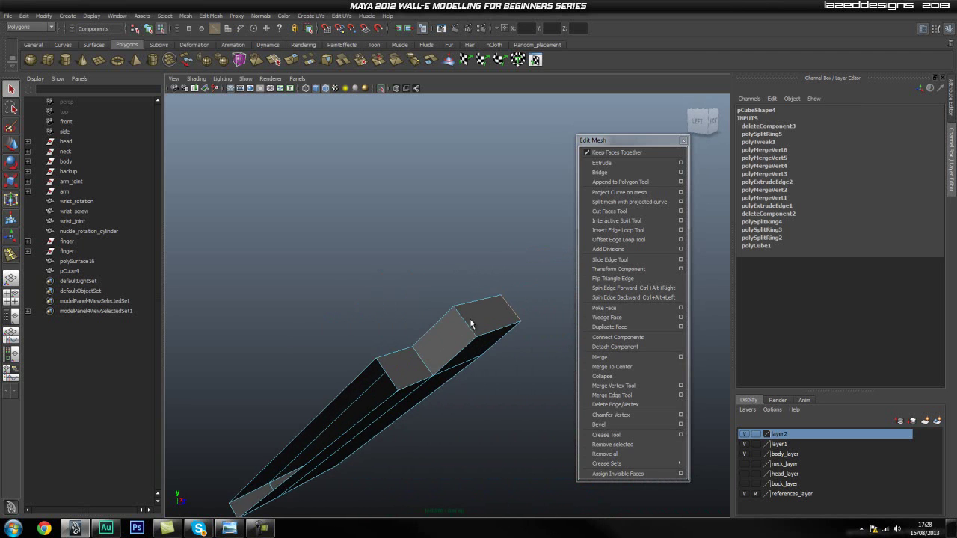
left_click(631, 424)
mouse_move(495, 336)
left_mouse_down("alt")
mouse_move(485, 342)
mouse_move(520, 354)
mouse_move(500, 354)
left_mouse_up("alt")
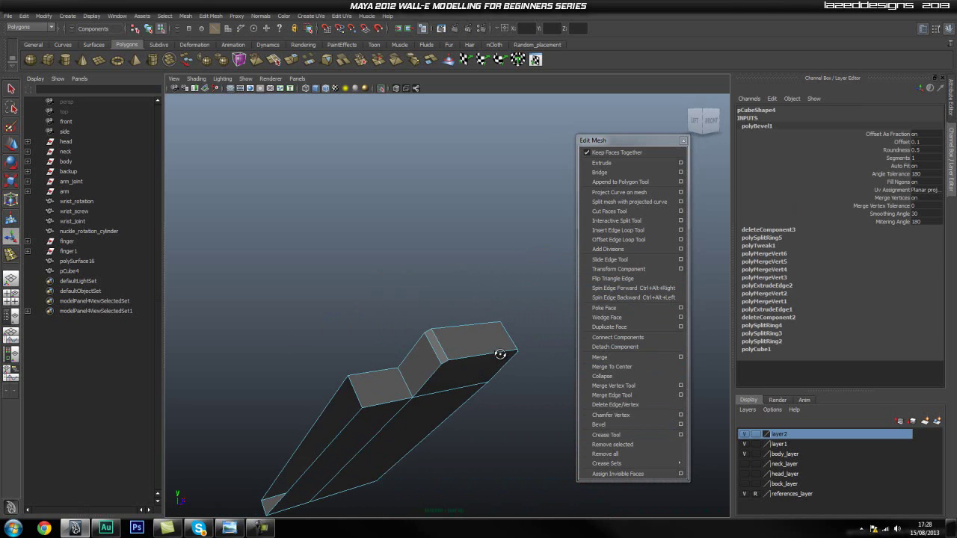
key("ctrl+z")
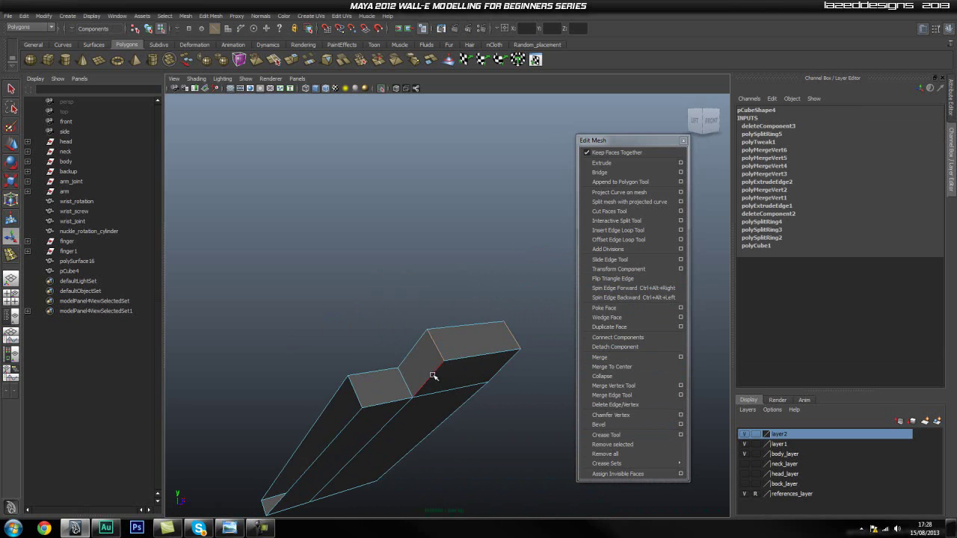
Try to bevel the lengthwise edges of the prong's notch wall.
left_click_drag(523, 353, 496, 367, "alt")
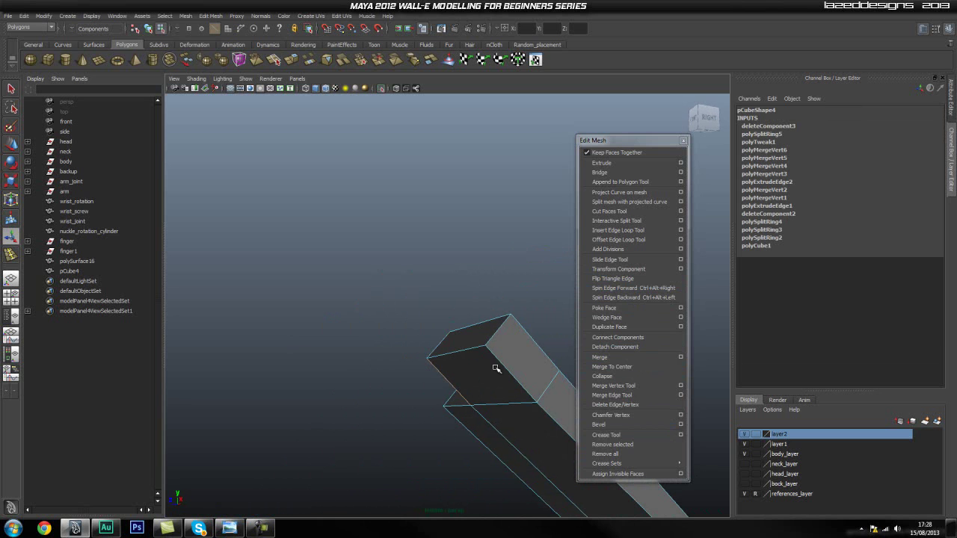
mouse_move(529, 338)
left_mouse_down("alt")
mouse_move(412, 320)
mouse_move(542, 331)
left_mouse_up("alt")
left_click(621, 425)
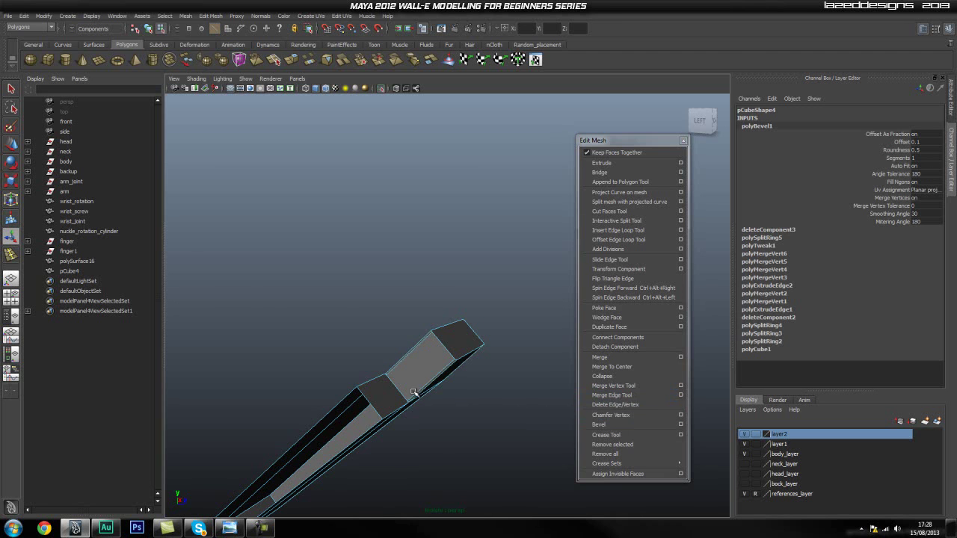
scroll(448, 404, "up", 5)
left_click_drag(413, 314, 473, 332, "alt")
key("ctrl+z")
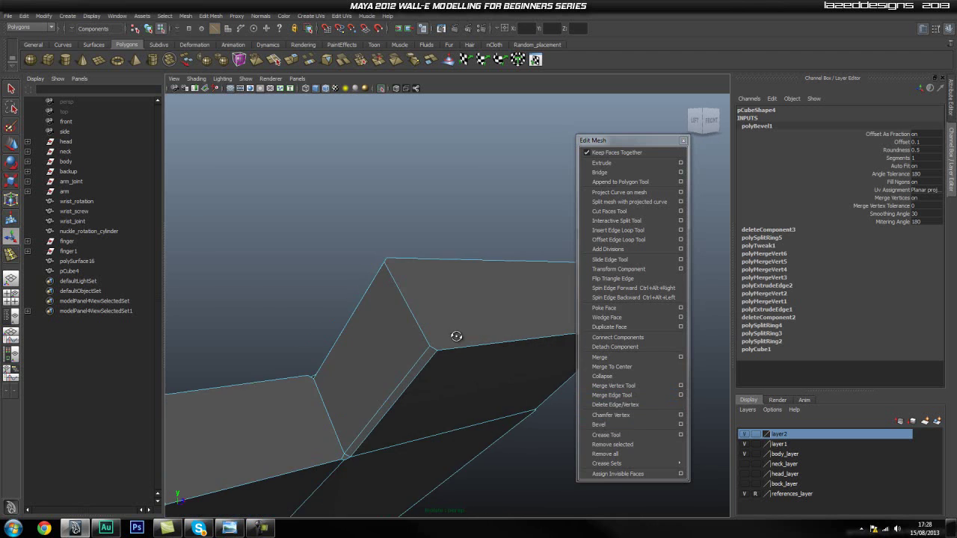
left_click(393, 235)
Bevel the two crosswise edges bounding the end face of the prong.
left_click_drag(386, 307, 406, 373, "alt")
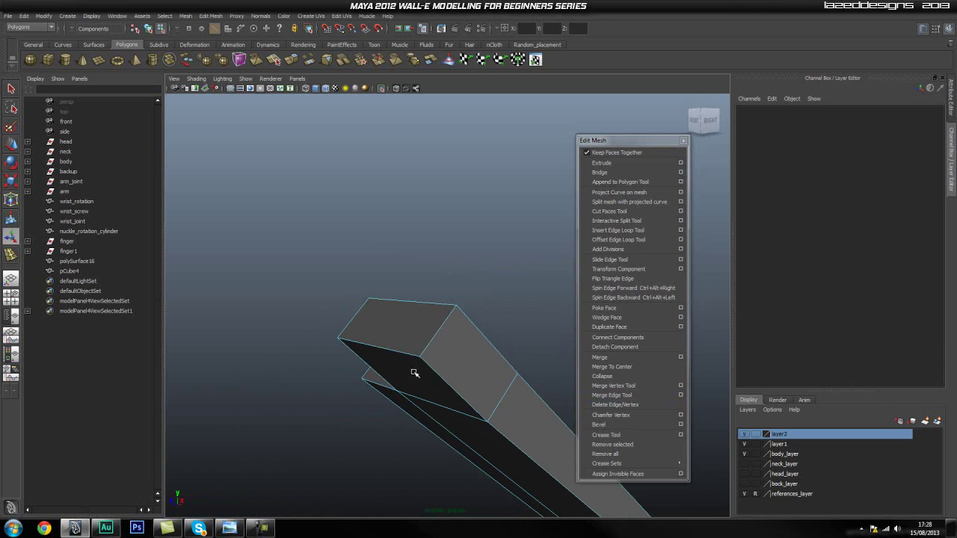
left_click(439, 332)
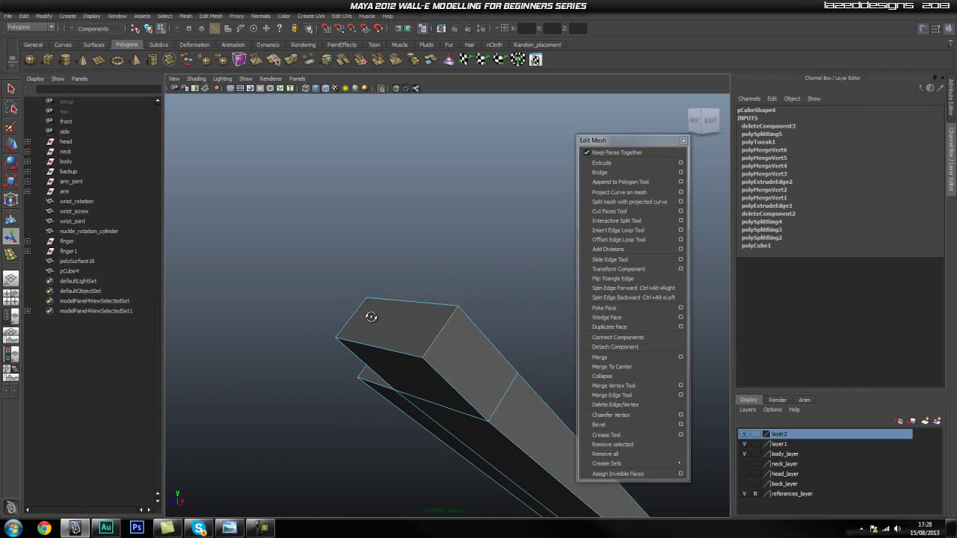
left_click_drag(331, 314, 420, 324, "alt")
left_click_drag(338, 350, 467, 334, "alt")
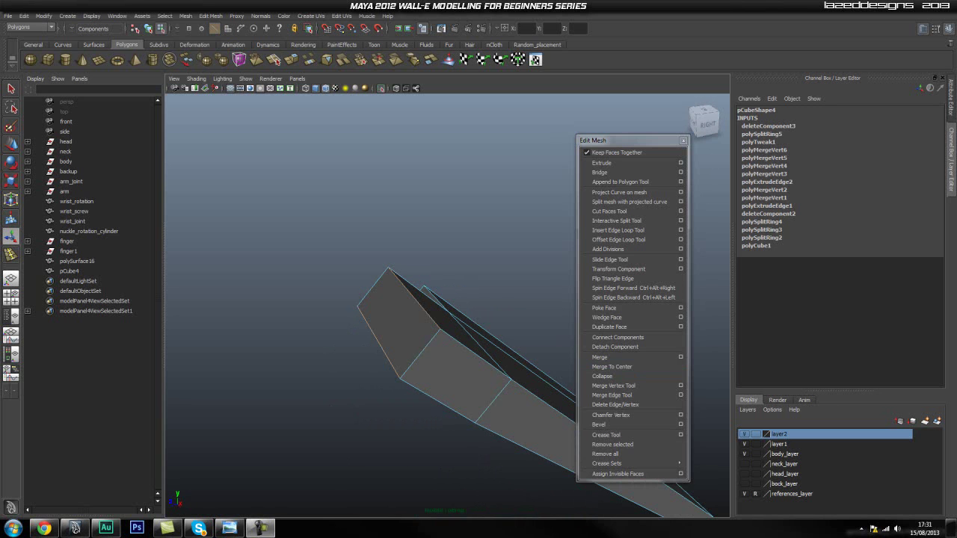
left_click_drag(411, 348, 463, 289, "alt")
left_click(463, 238)
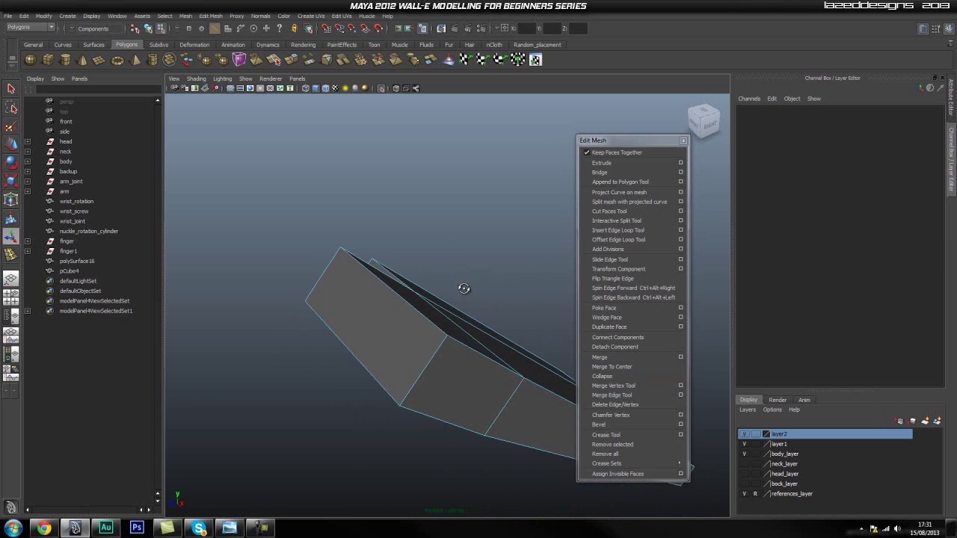
left_click(416, 313)
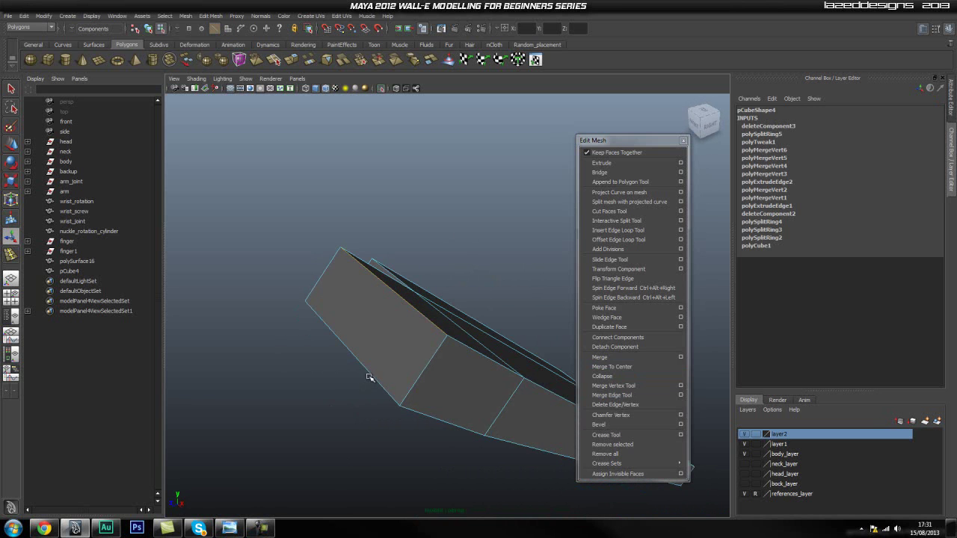
left_click_drag(391, 368, 399, 329, "alt")
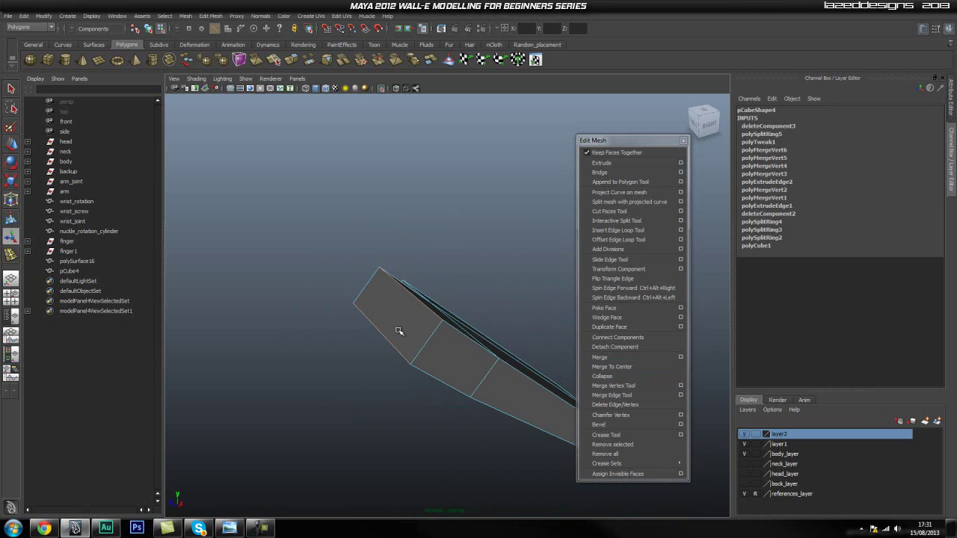
left_click(599, 423)
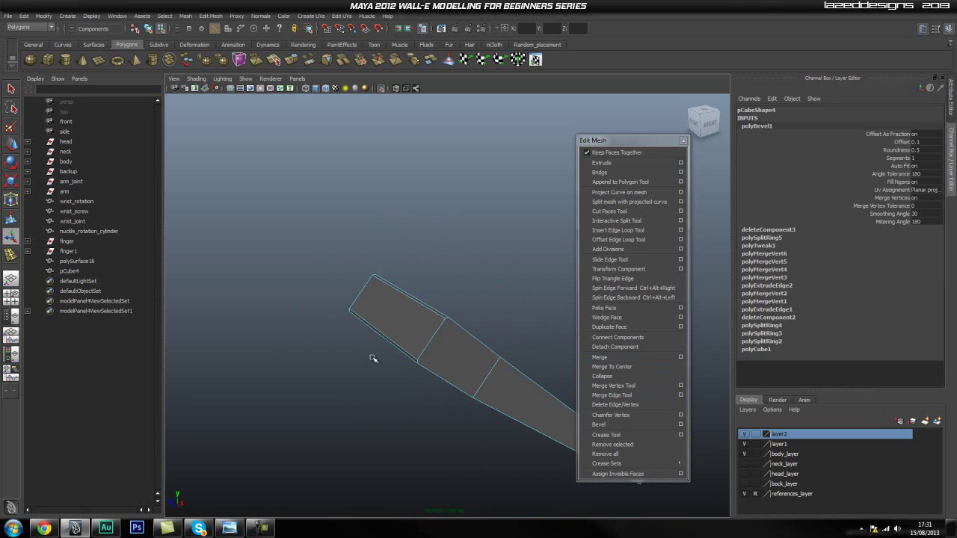
Set the prong bevel's offset to 0.8 and its segments to 3 to round the end.
right_click_drag(370, 352, 501, 351, "alt")
left_click_drag(500, 352, 468, 348, "alt")
left_click(902, 142)
middle_click_drag(489, 209, 497, 210)
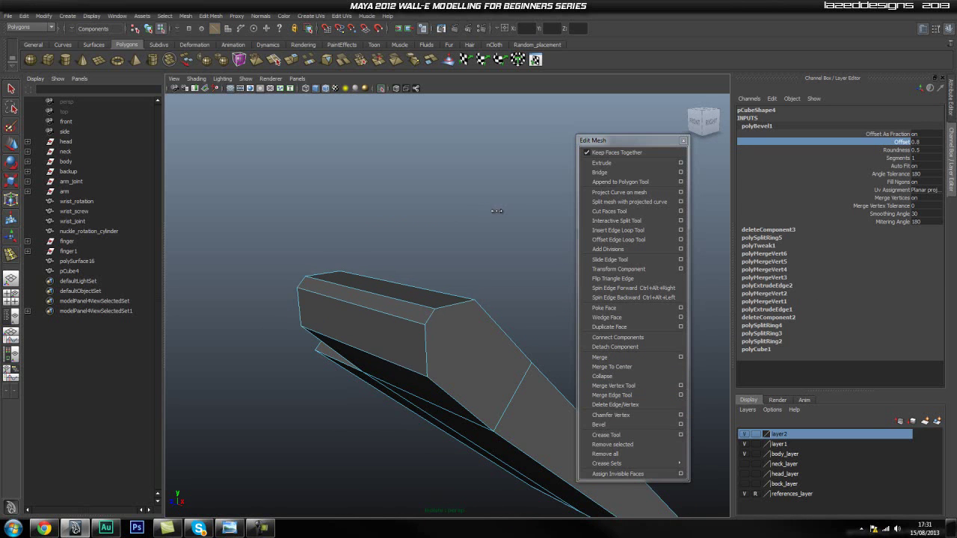
double_click(918, 158)
type("3")
key("Return")
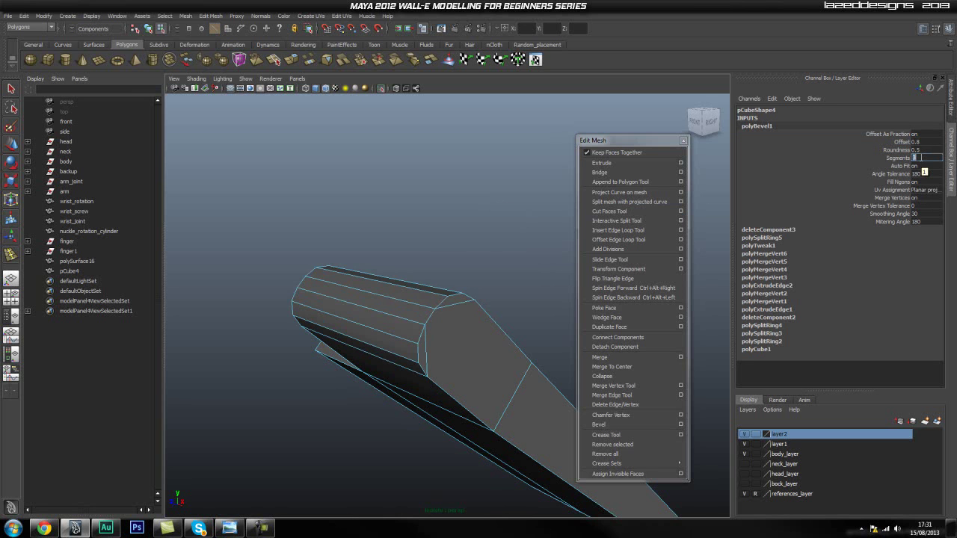
Delete the edges that cut across the prong's side faces beside the rounded end.
left_click_drag(488, 266, 434, 281, "alt")
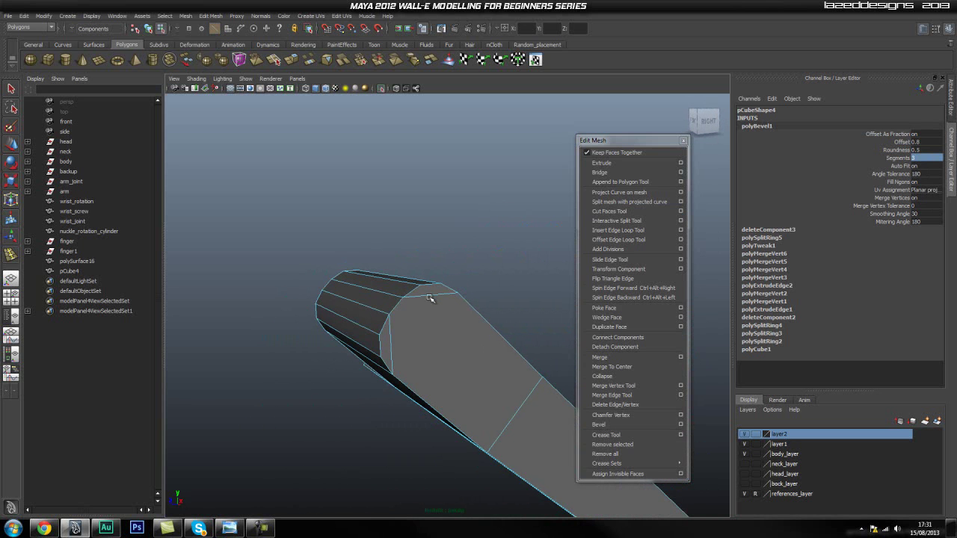
right_click_drag(424, 305, 427, 300)
left_click(430, 296)
left_click_drag(391, 339, 415, 325, "alt")
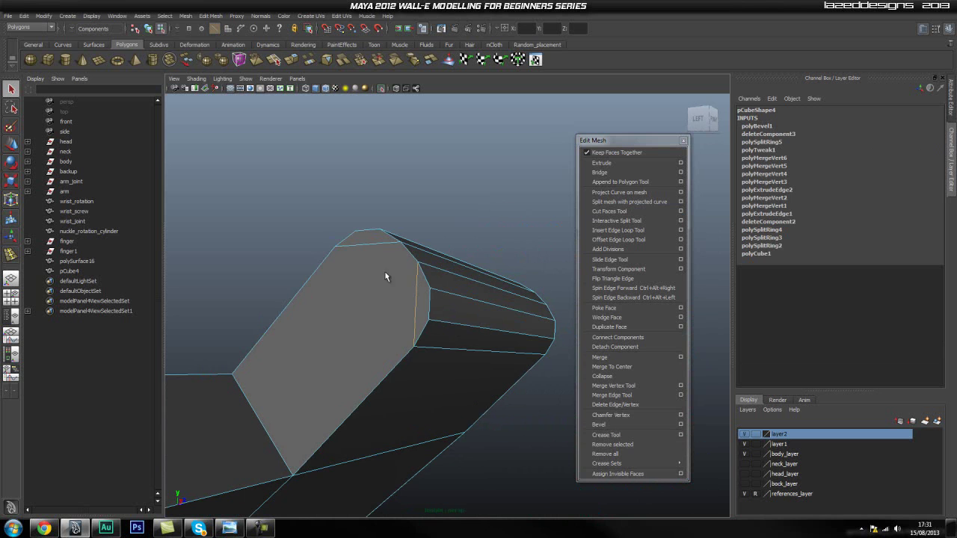
left_click(376, 244, "shift")
right_click_drag(373, 285, 353, 292, "shift")
Split the inner side face of the rounded end with three parallel cuts joining opposite vertices.
left_click_drag(388, 307, 482, 340, "alt")
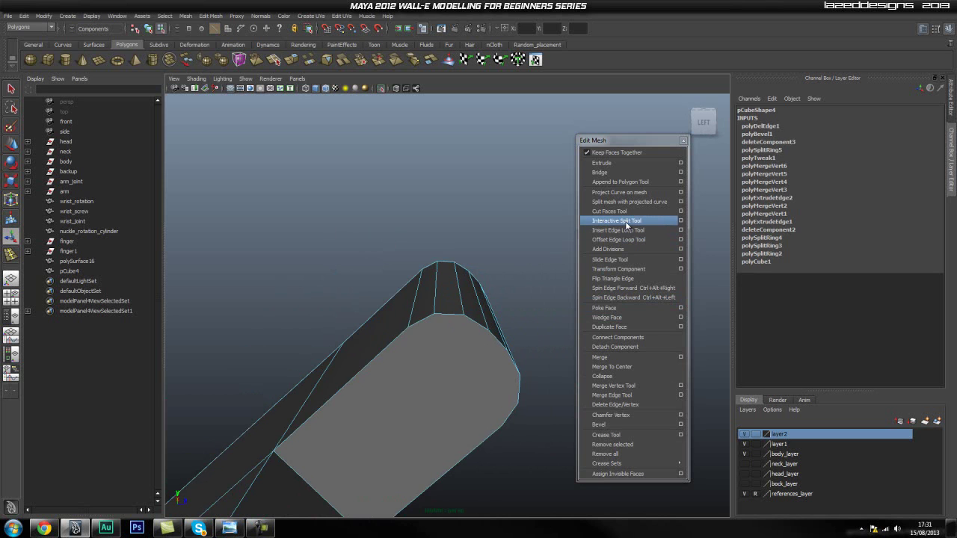
key("F8")
left_click_drag(411, 329, 421, 376, "alt")
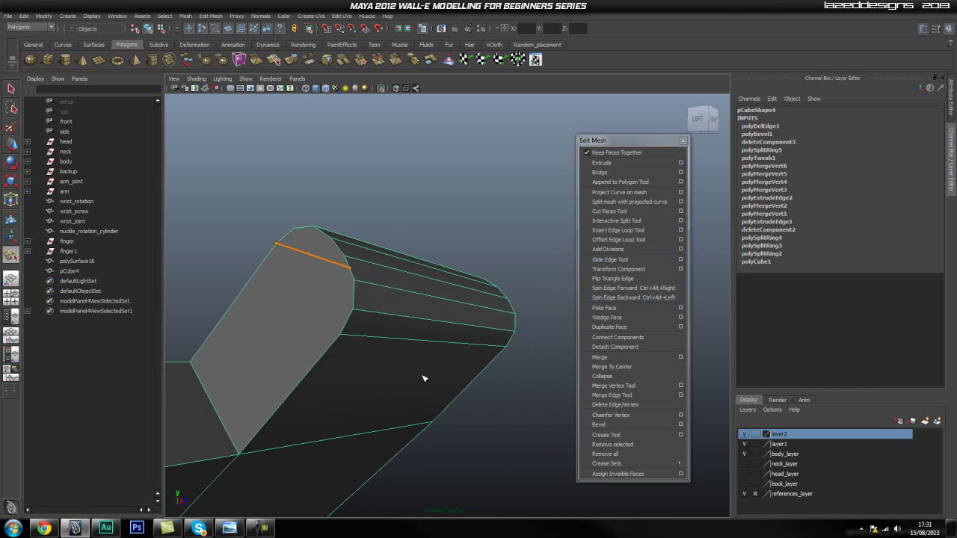
left_click(340, 334)
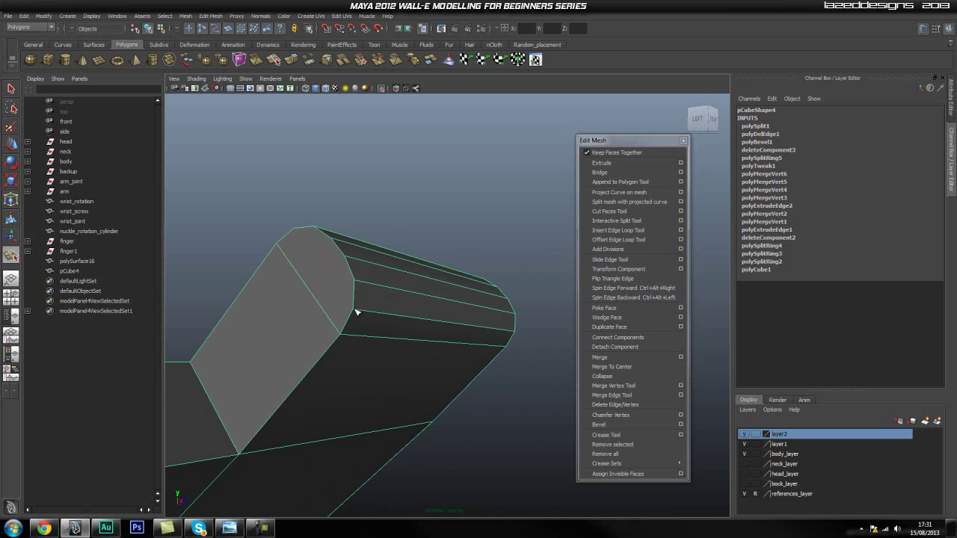
right_click(358, 312)
left_click_drag(354, 313, 403, 361, "alt")
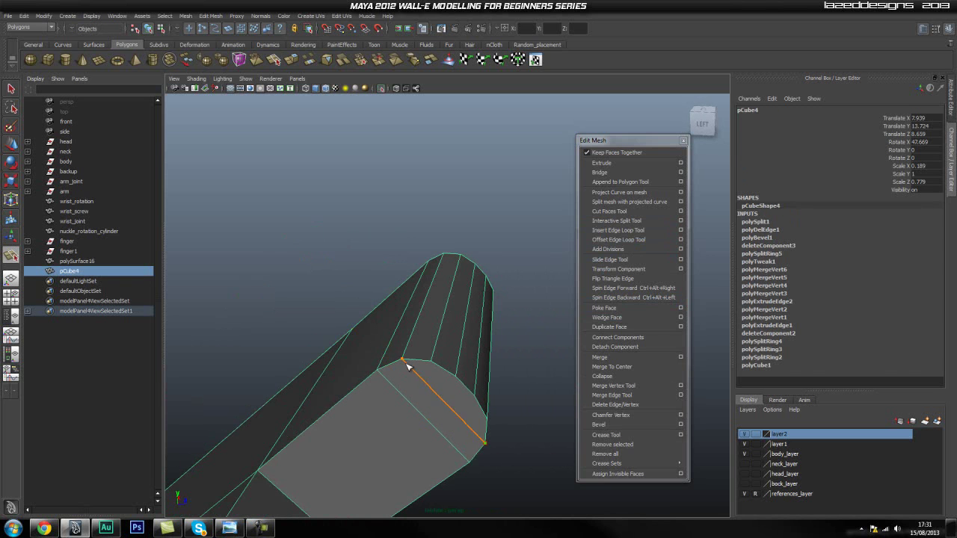
left_click(403, 363)
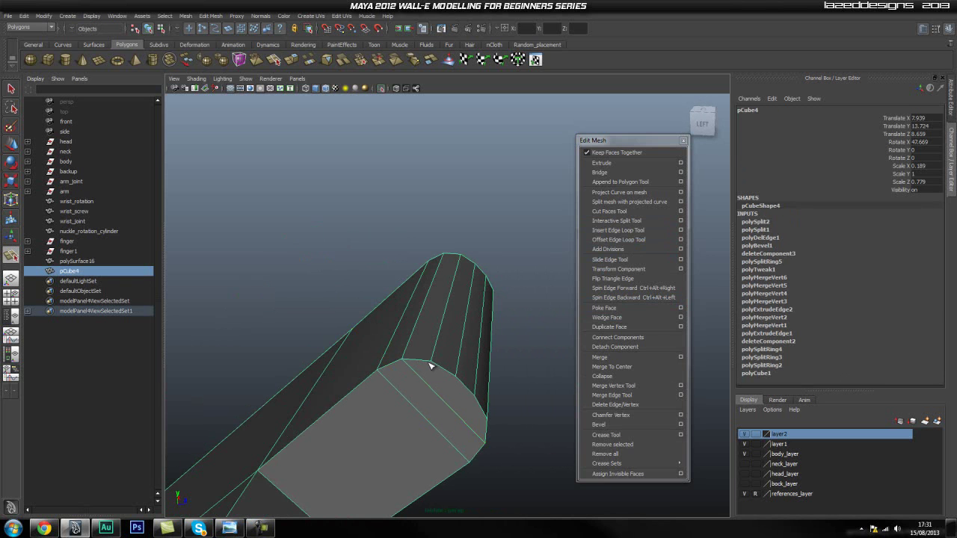
left_click(488, 422)
Split the outer side face of the rounded end with matching parallel cuts between opposite vertices.
left_click_drag(487, 422, 434, 384, "alt")
left_click(442, 377)
left_click(481, 334)
right_click(479, 334)
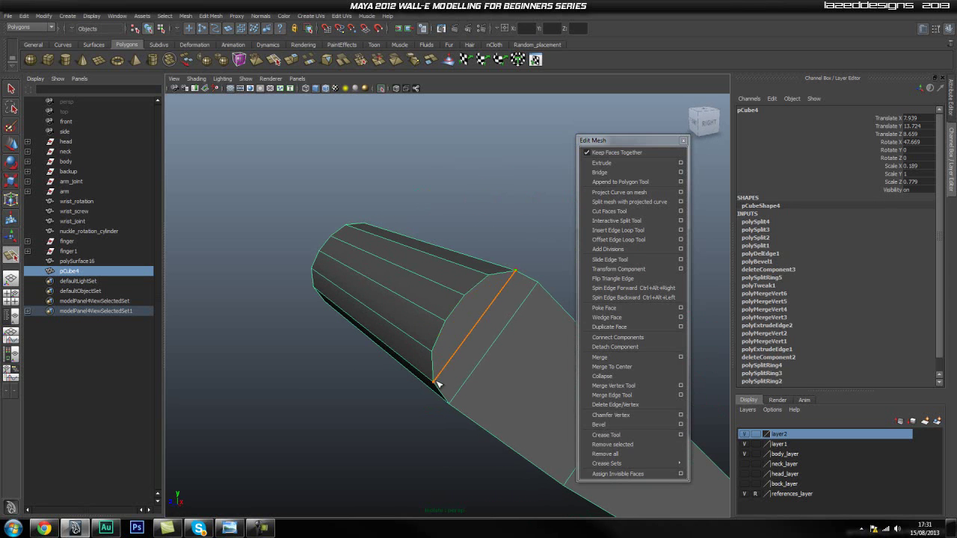
left_click(437, 382)
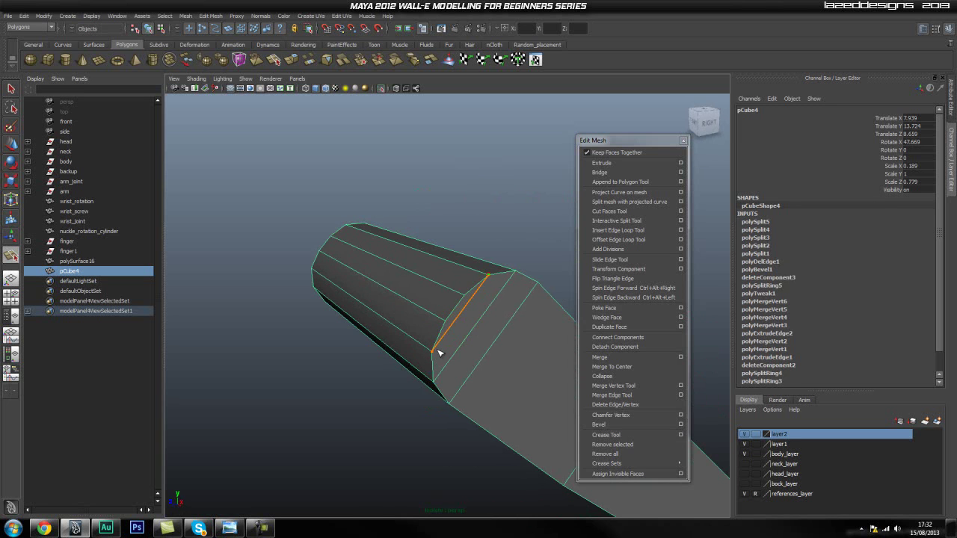
left_click(437, 355)
Extrude the prong's inner and outer side faces, including the rounded-end strips, with an offset of 0.01.
left_click_drag(438, 355, 347, 363, "alt")
left_click_drag(396, 376, 397, 337, "alt")
right_click_drag(396, 336, 396, 357)
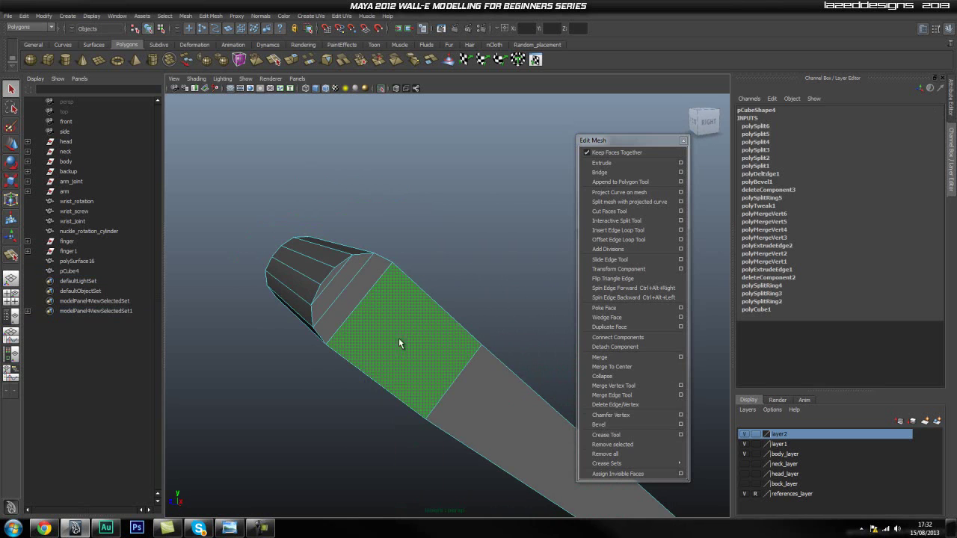
left_click(343, 289, "shift")
left_click_drag(317, 289, 420, 299, "alt")
left_click(518, 327)
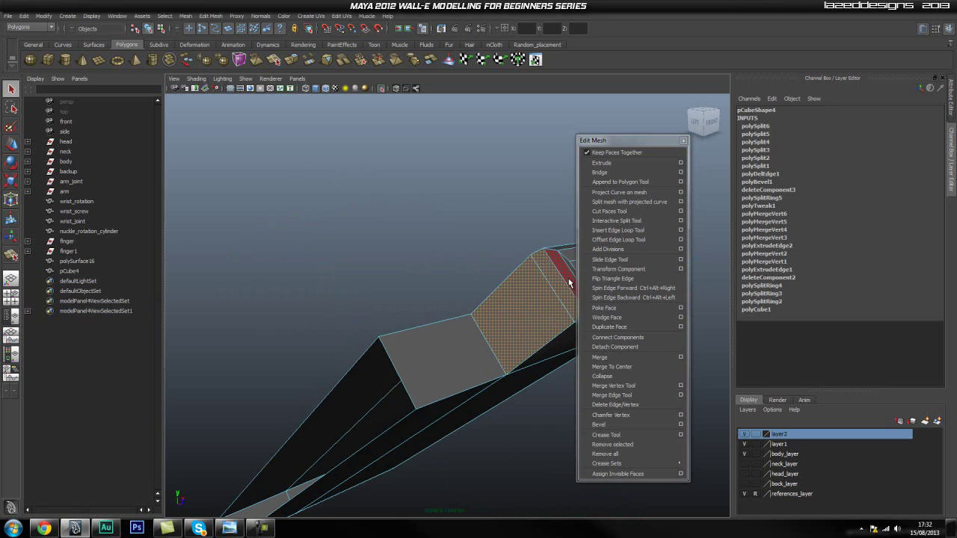
left_click_drag(517, 271, 493, 295, "alt")
left_click(607, 162)
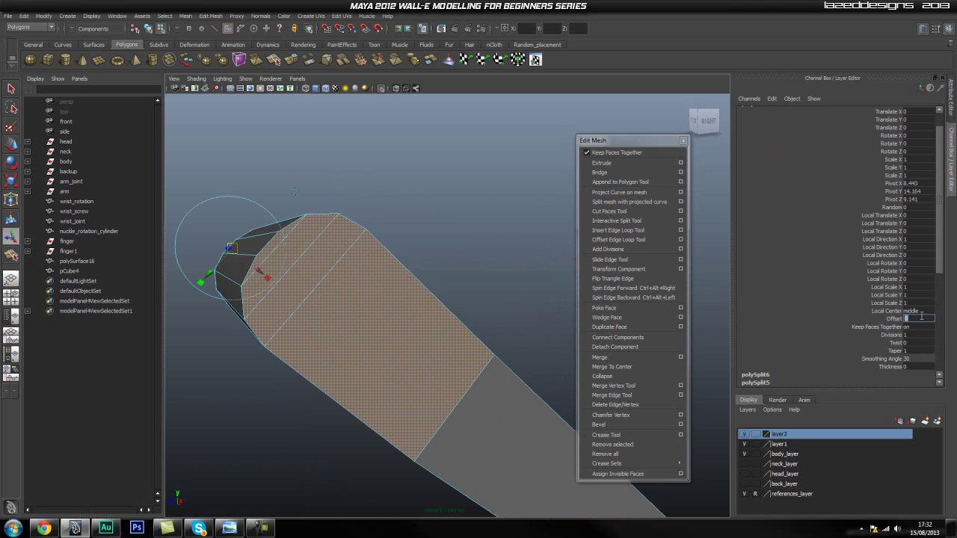
left_click(920, 317)
type("0.01")
key("Return")
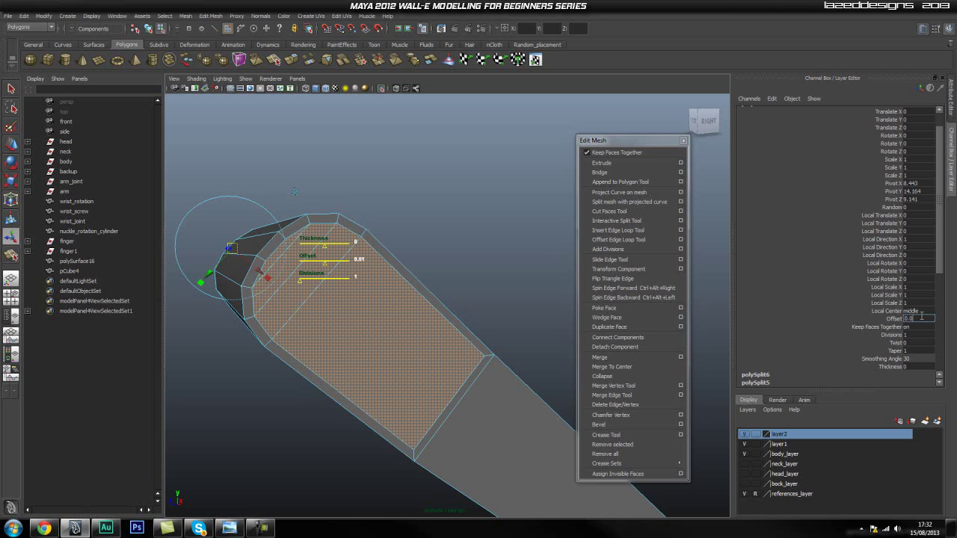
key("Return")
left_click(432, 190)
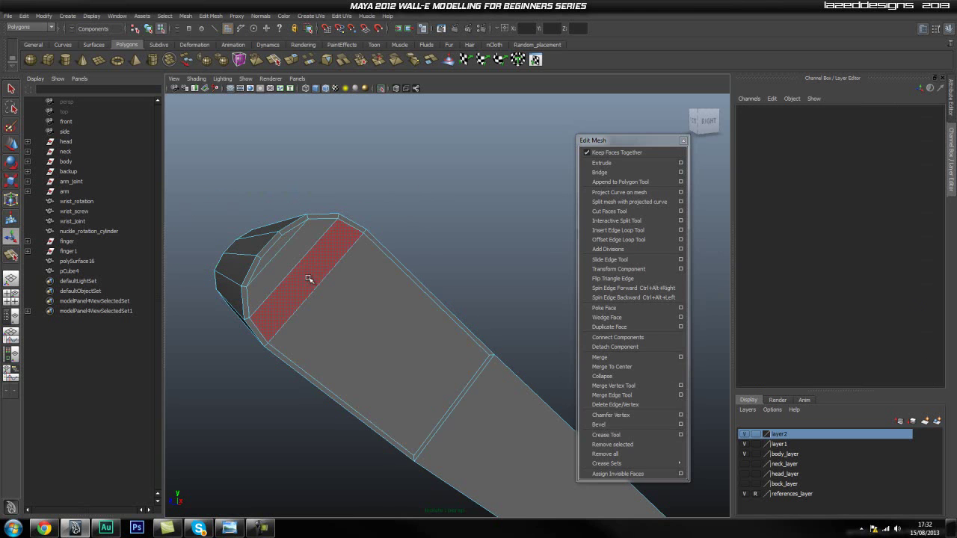
Insert a crosswise edge loop around the prong close to the lower border of the inset side faces.
middle_click_drag(289, 317, 320, 282, "alt")
left_click_drag(445, 310, 408, 313, "alt")
right_click_drag(255, 323, 370, 321, "alt")
left_click_drag(378, 318, 349, 325, "alt")
right_click_drag(349, 324, 320, 337, "alt")
left_click_drag(321, 337, 342, 341, "alt")
right_click_drag(342, 340, 385, 352, "alt")
left_click_drag(352, 357, 406, 346, "alt")
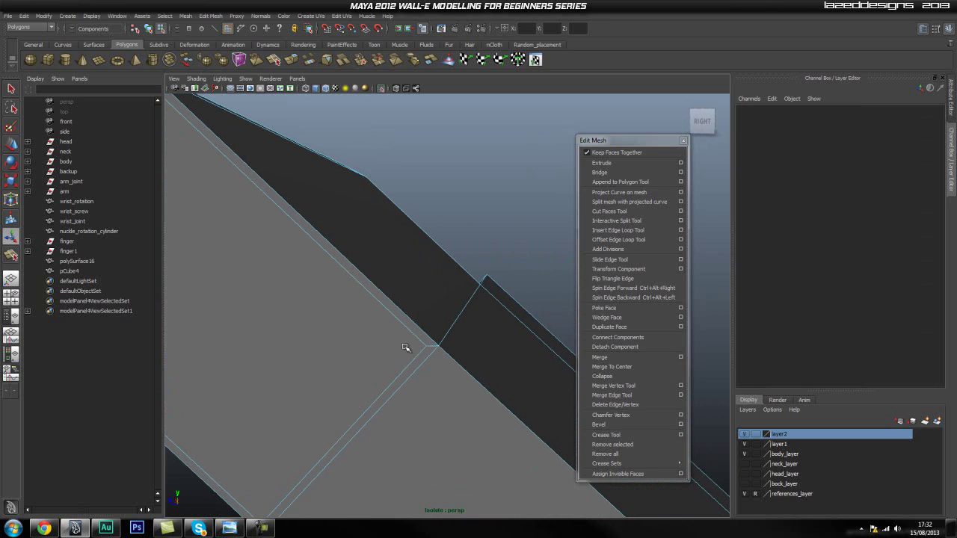
left_click(617, 230)
left_click_drag(427, 335, 429, 333)
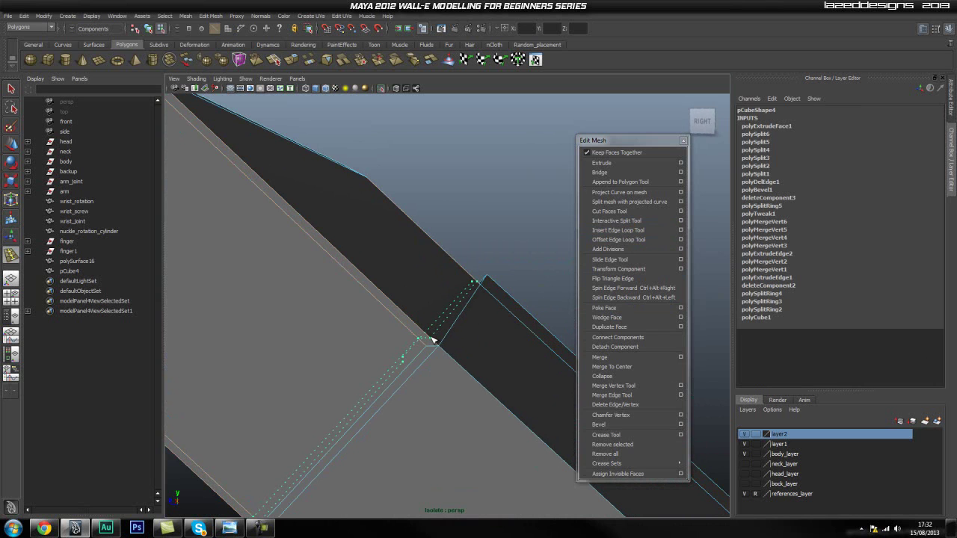
left_click_drag(430, 338, 429, 336)
mouse_move(361, 379)
left_mouse_down("alt")
mouse_move(374, 381)
mouse_move(372, 367)
left_mouse_up("alt")
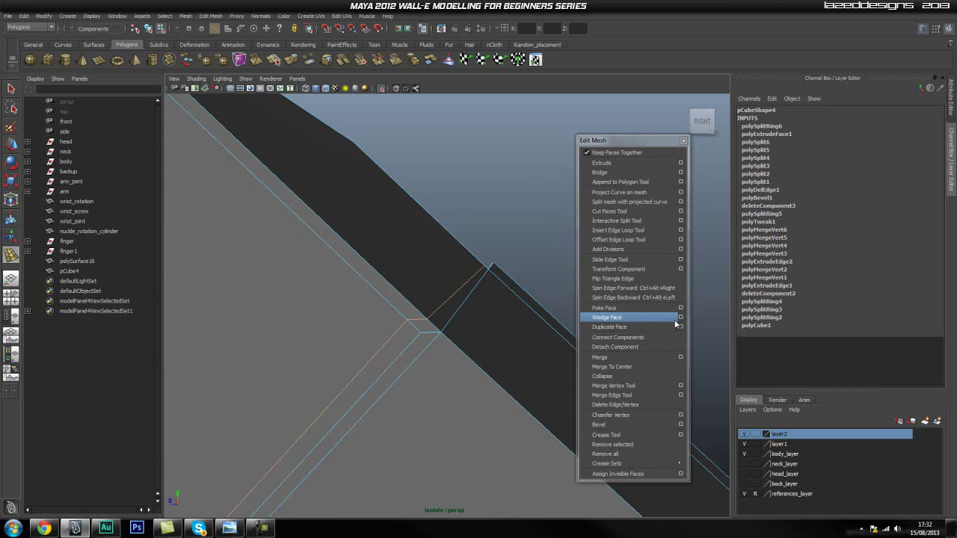
Merge the stray corner vertices at the base of the prong's inset side faces into the adjacent border vertices with the Merge Vertex Tool.
left_click(634, 385)
middle_click_drag(314, 441, 493, 291, "alt")
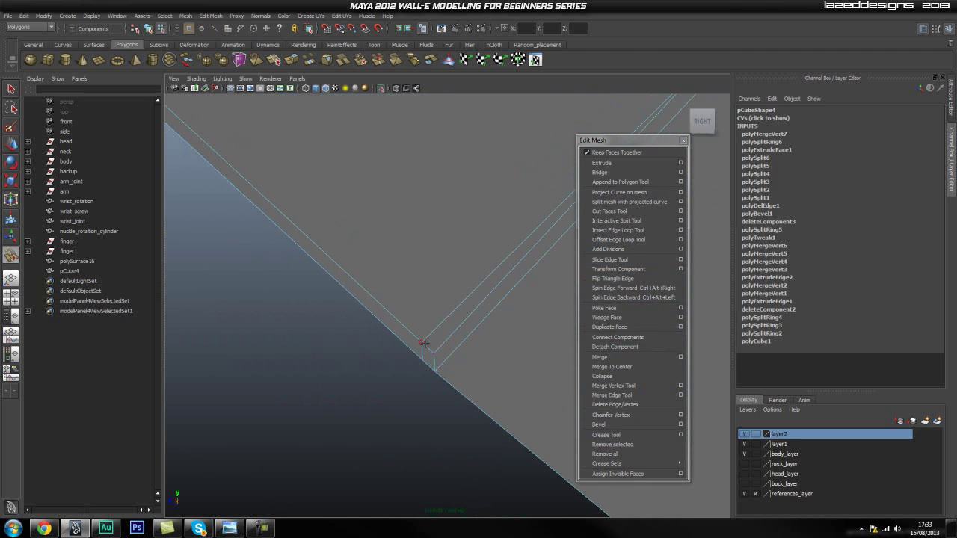
left_click_drag(430, 349, 361, 366)
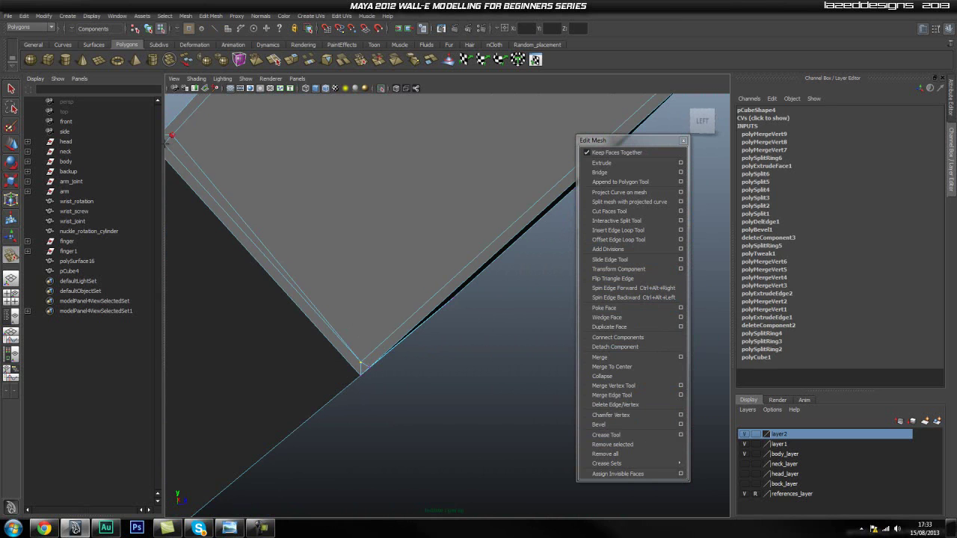
left_click_drag(224, 171, 275, 208, "alt")
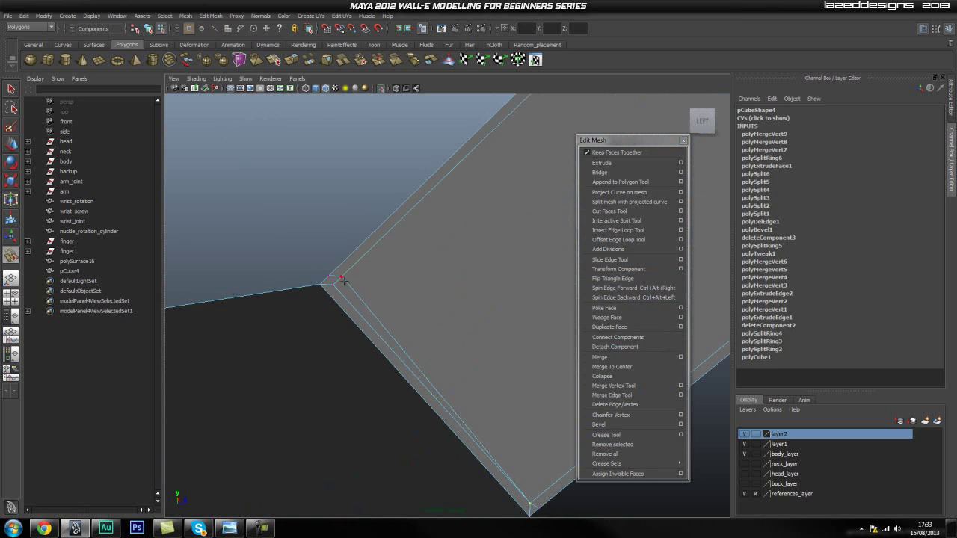
left_click_drag(337, 285, 337, 284)
key("q")
Delete the two leftover short edges at the corners of the prong's base.
mouse_move(328, 285)
right_mouse_down()
mouse_move(312, 285)
mouse_move(326, 283)
right_mouse_up()
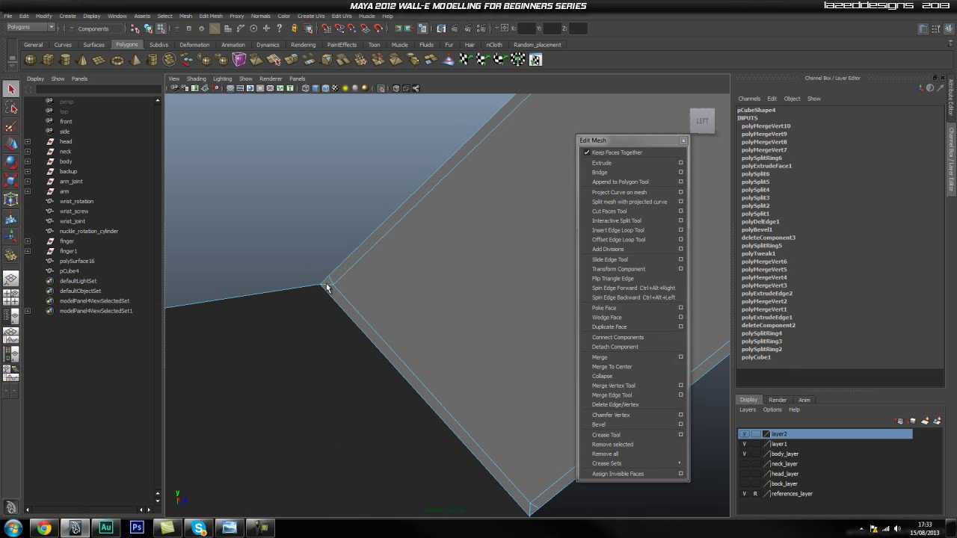
left_click(305, 254)
left_click(327, 283)
left_click_drag(329, 283, 386, 286, "alt")
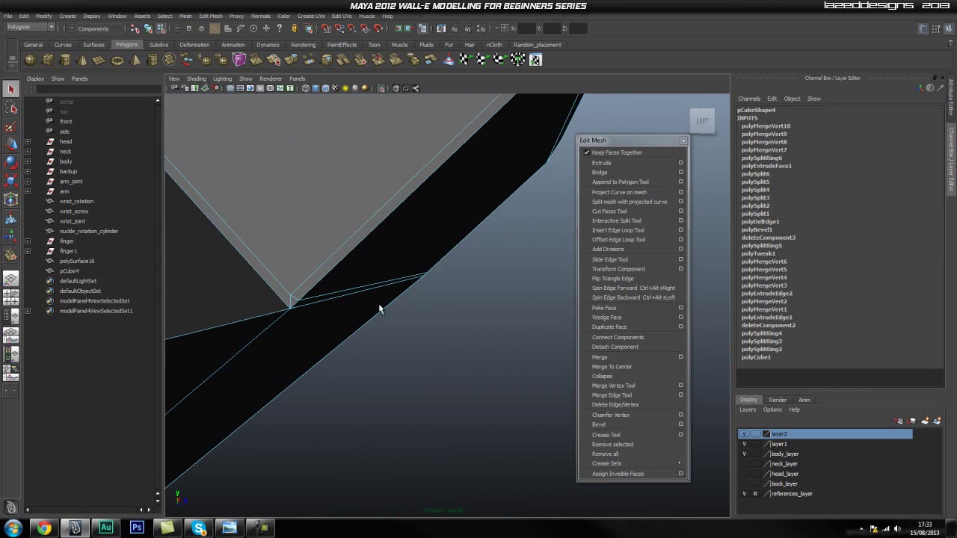
right_click_drag(299, 263, 273, 278, "shift")
left_click_drag(274, 278, 356, 319, "alt")
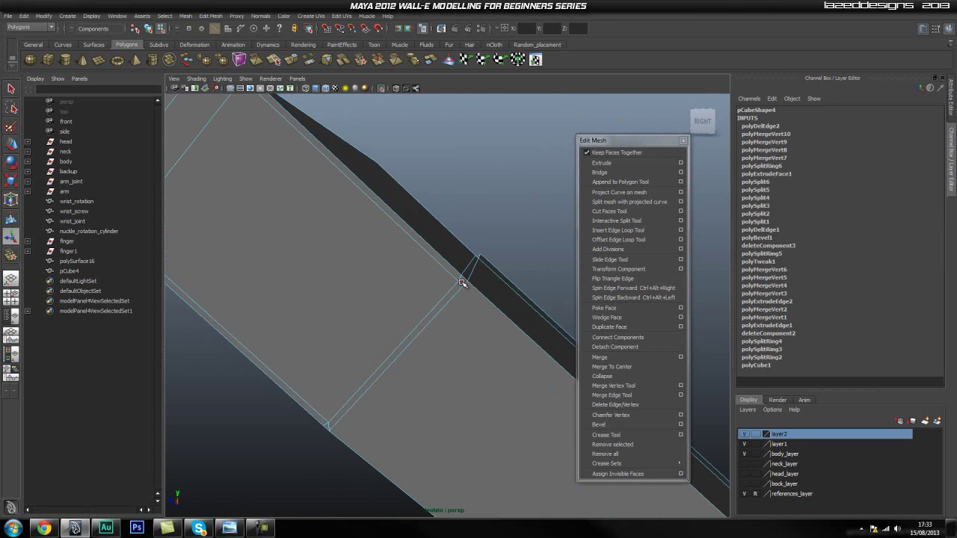
right_click_drag(344, 364, 448, 359, "shift")
left_click_drag(448, 358, 421, 349, "alt")
left_click_drag(346, 337, 436, 374, "alt")
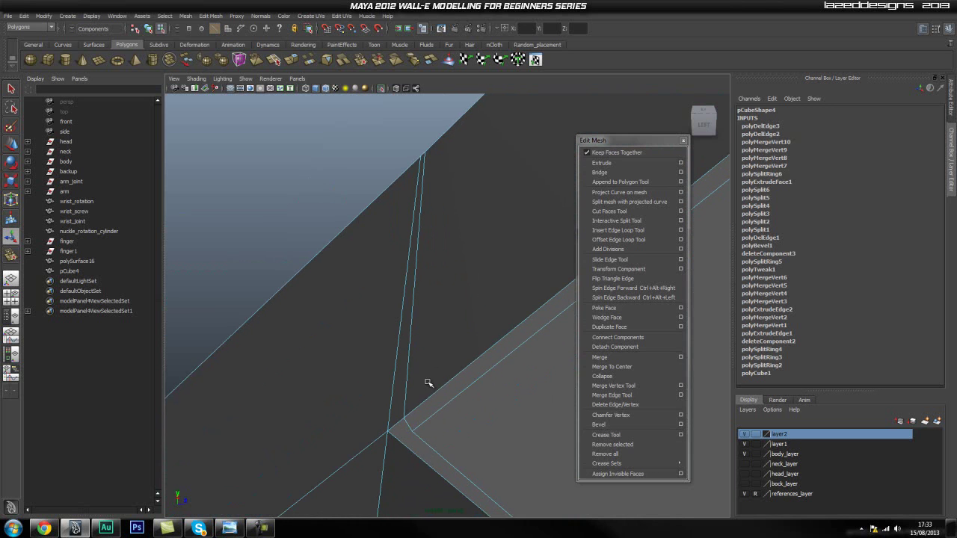
Straighten the crosswise edge loop by scaling it flat and move it close to the border at the prong's base.
right_click_drag(399, 377, 412, 343)
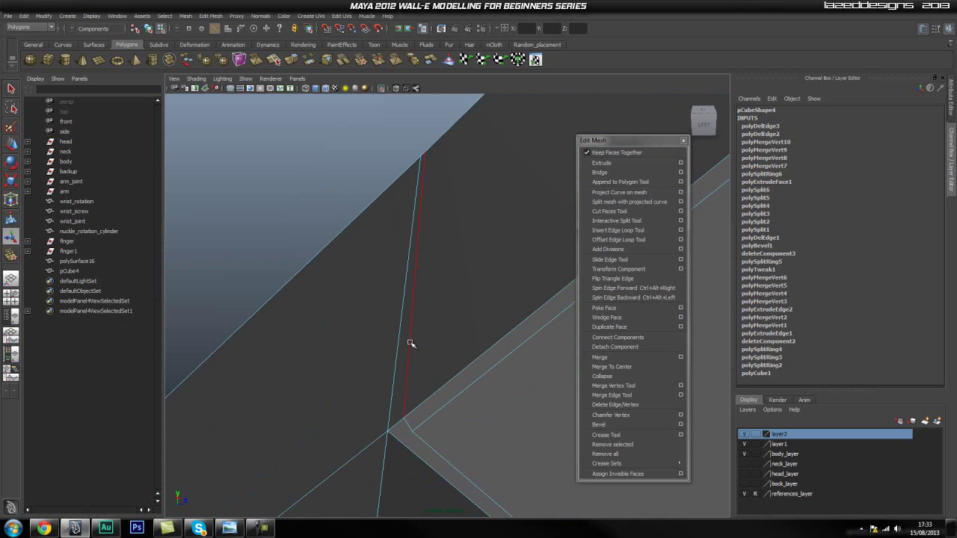
left_click_drag(460, 441, 354, 365, "alt")
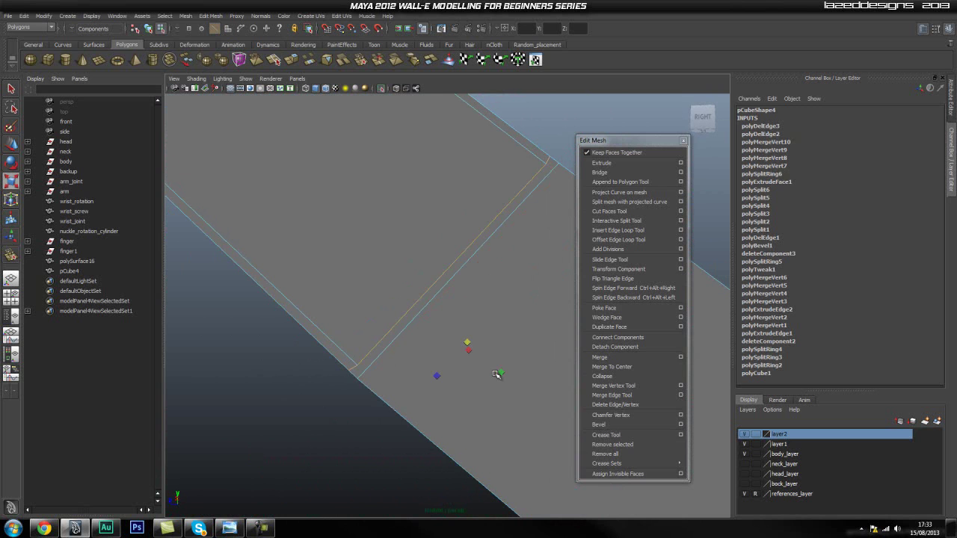
left_click_drag(447, 388, 440, 397, "alt")
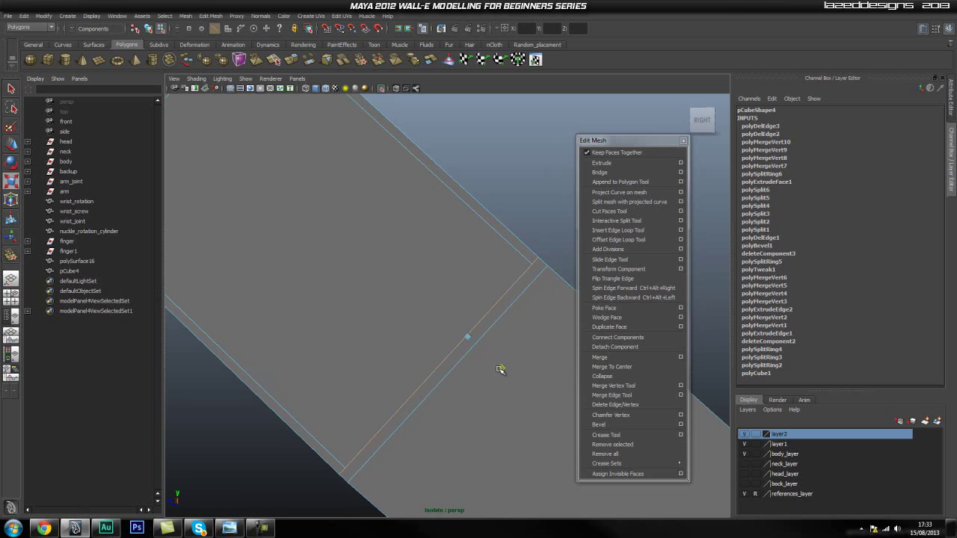
key("w")
left_click_drag(443, 314, 446, 318)
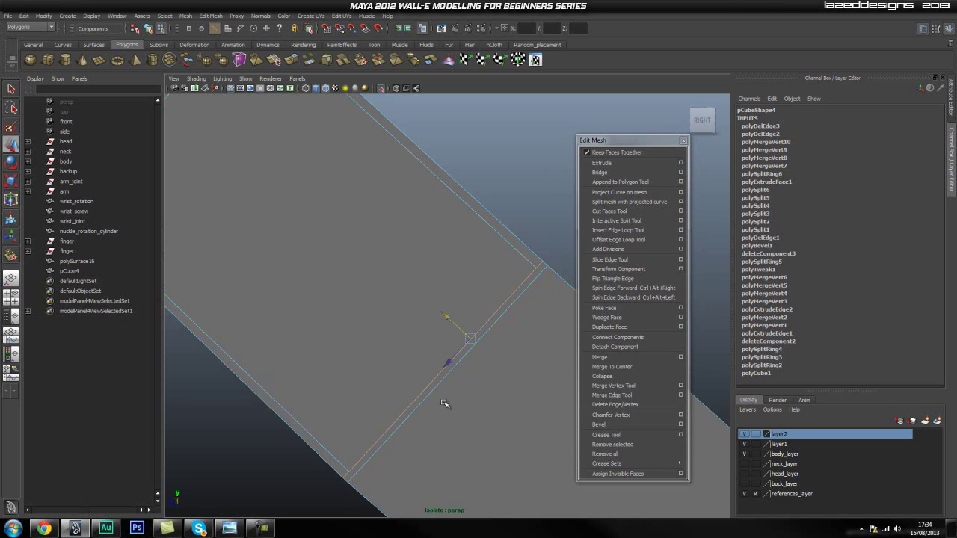
Insert an edge loop just below the prong's base border and another along the long border of the lower side face.
middle_click_drag(444, 359, 447, 346, "alt")
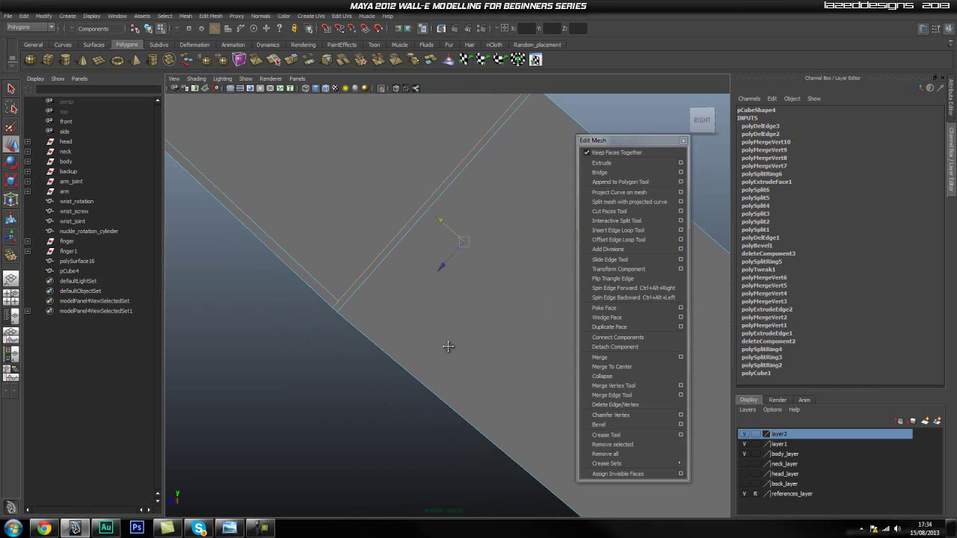
left_click(643, 239)
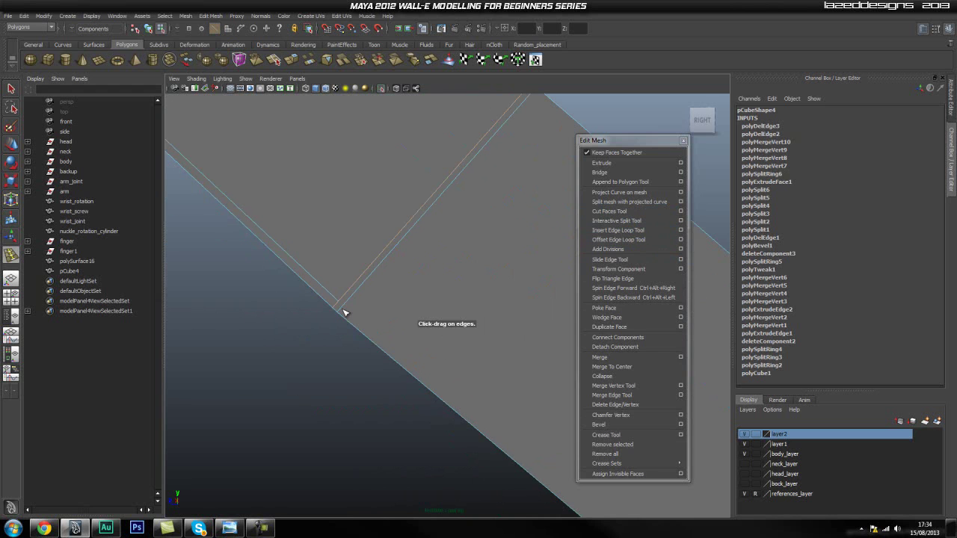
left_click_drag(345, 309, 421, 267)
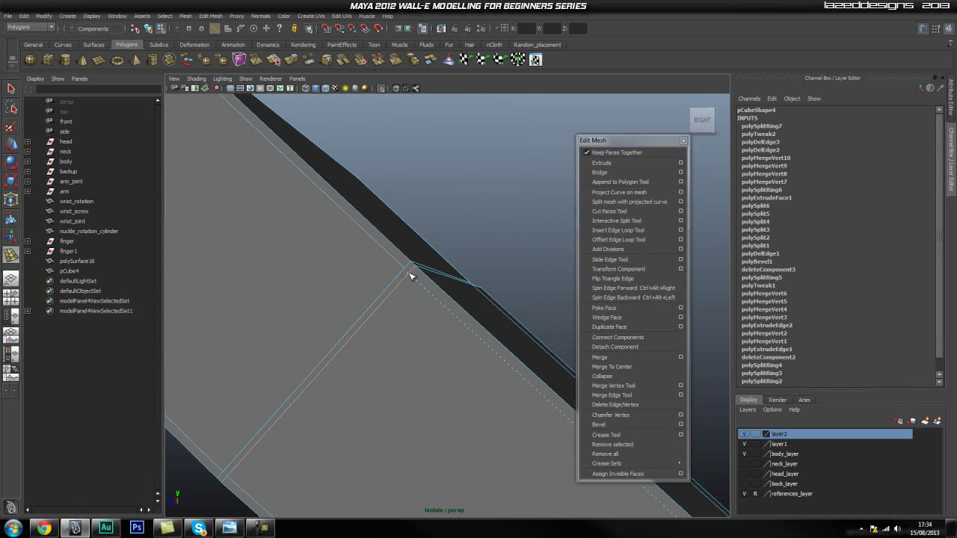
left_click_drag(409, 276, 411, 278)
left_click_drag(383, 308, 408, 309, "alt")
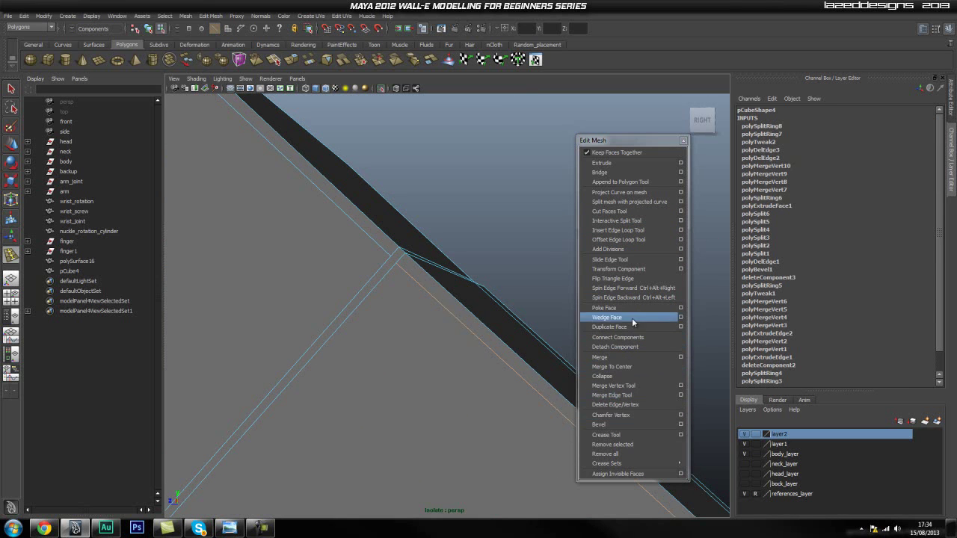
Split the small corner faces at both ends of the crosswise edges so the inset border lines connect.
left_click(617, 230)
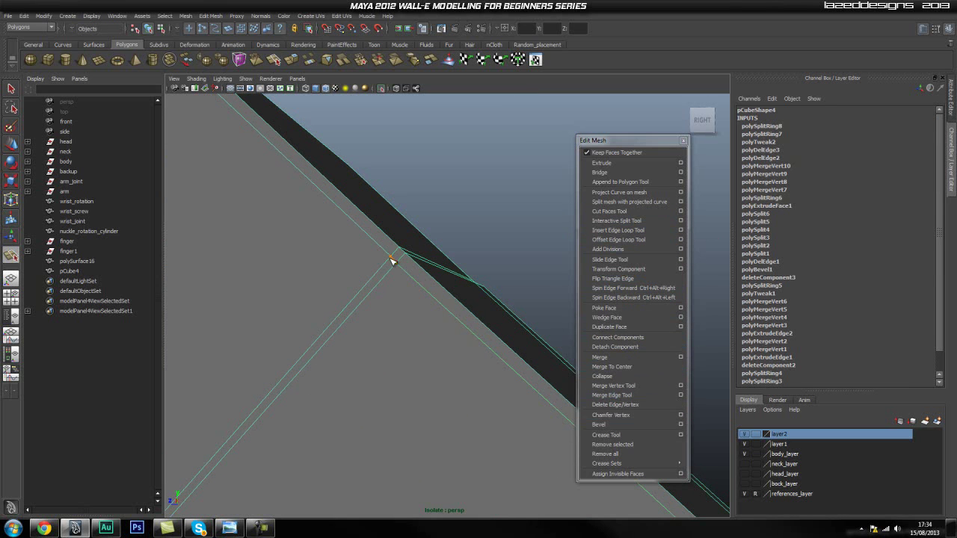
left_click_drag(316, 369, 381, 299, "alt")
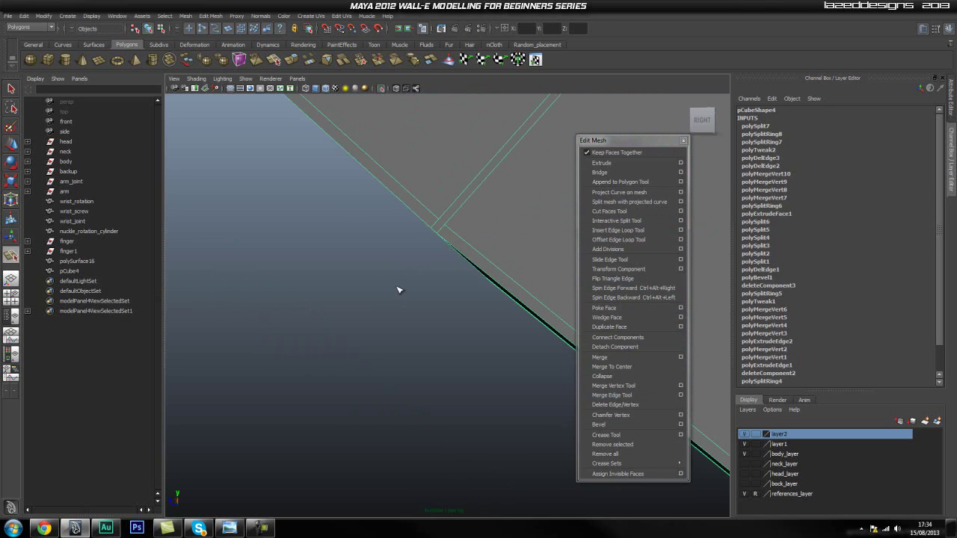
left_click(445, 226)
right_click(438, 221)
scroll(478, 307, "down", 8)
left_click_drag(530, 352, 363, 337, "alt")
scroll(437, 319, "up", 4)
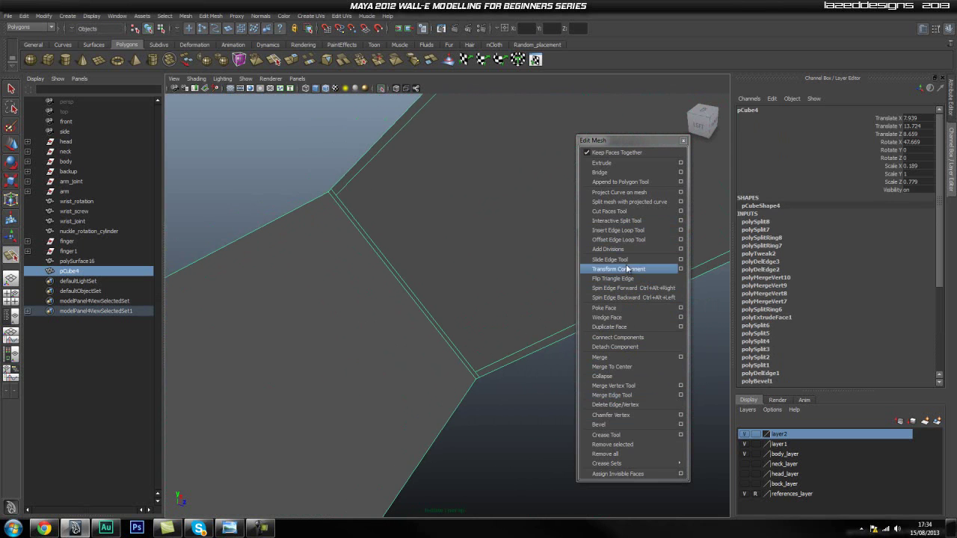
Insert matching edge loops on the opposite side face, beside the prong's base and along the lower face's long border.
left_click(629, 233)
left_click_drag(411, 314, 366, 316, "alt")
right_click_drag(366, 316, 401, 328, "alt")
left_click_drag(439, 276, 439, 278)
left_click_drag(439, 277, 376, 213, "alt")
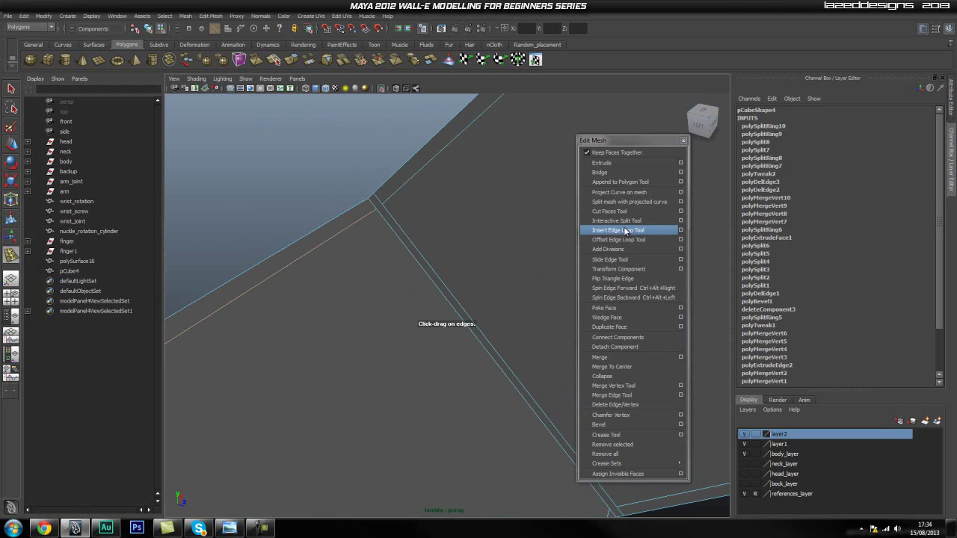
Split both corner faces on the opposite side to join the new loops with the prong's inset border.
left_click(615, 221)
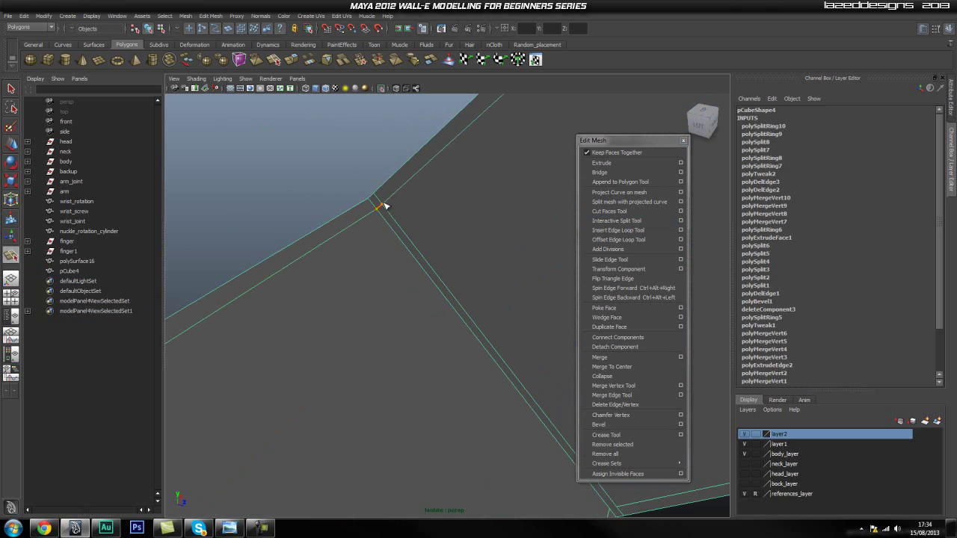
key("Return")
left_click_drag(448, 276, 436, 267, "alt")
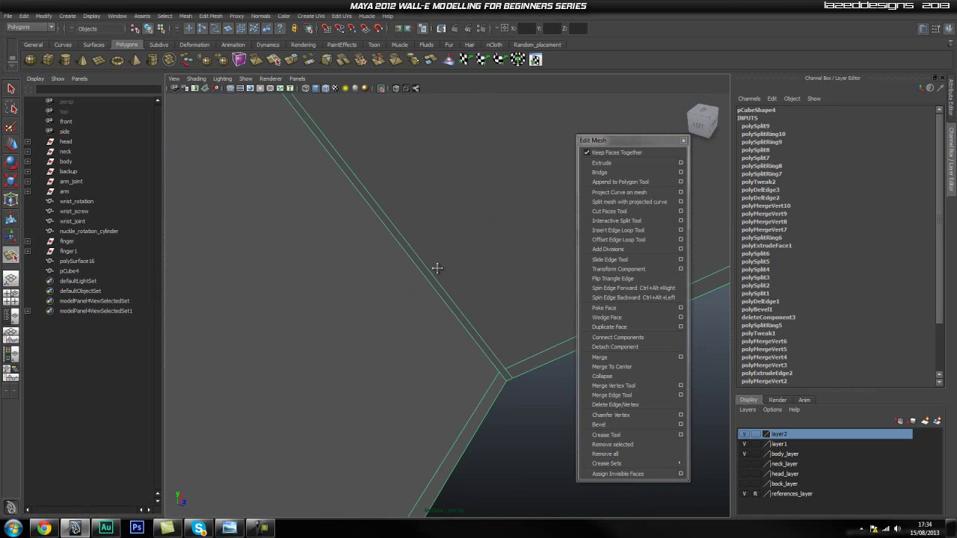
left_click(500, 372)
key("Return")
scroll(526, 414, "down", 4)
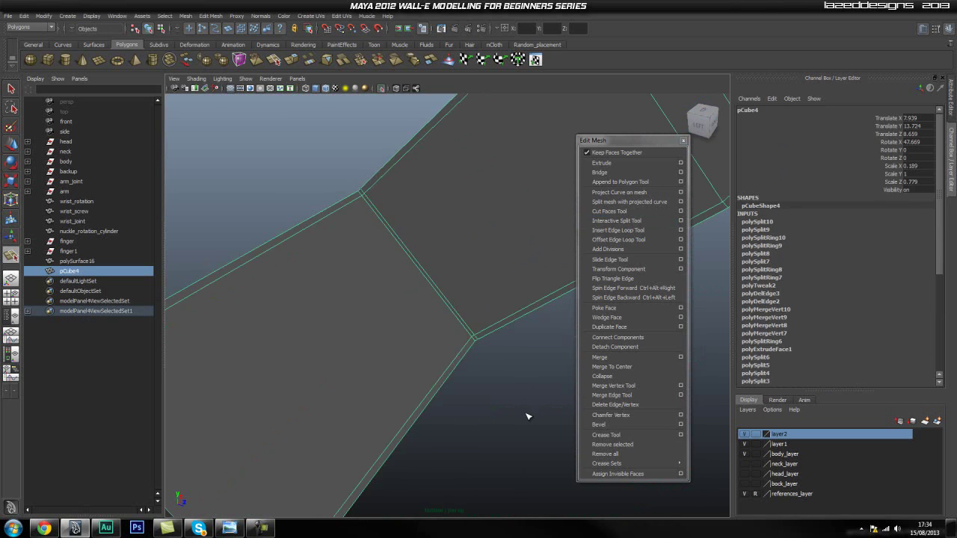
Insert two supporting edge loops around the rounded prong's rim and one across the body close to the notch shoulder.
left_click_drag(527, 416, 507, 406, "alt")
scroll(507, 407, "down", 6)
scroll(480, 355, "up", 3)
left_click_drag(467, 363, 330, 322, "alt")
right_click_drag(331, 322, 401, 326, "alt")
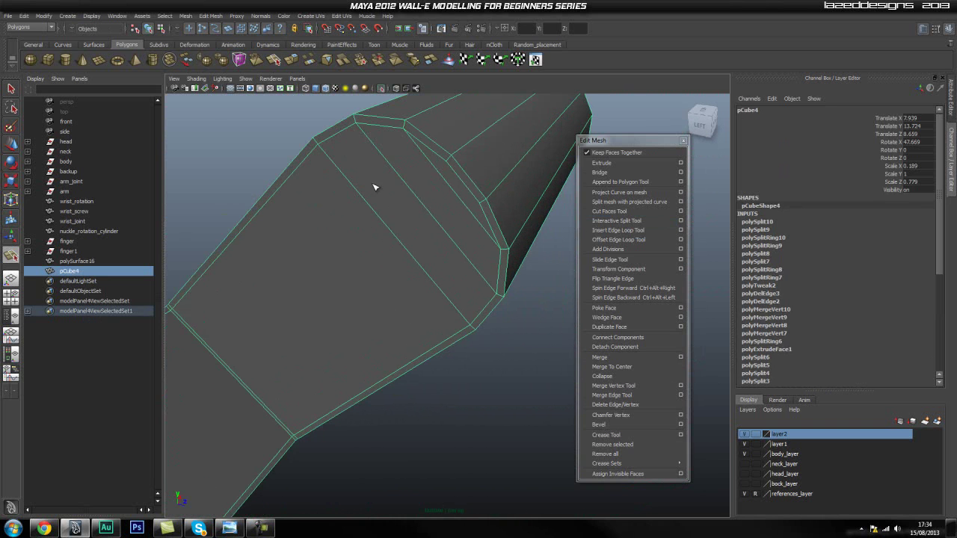
left_click_drag(342, 301, 486, 295, "alt")
left_click(632, 230)
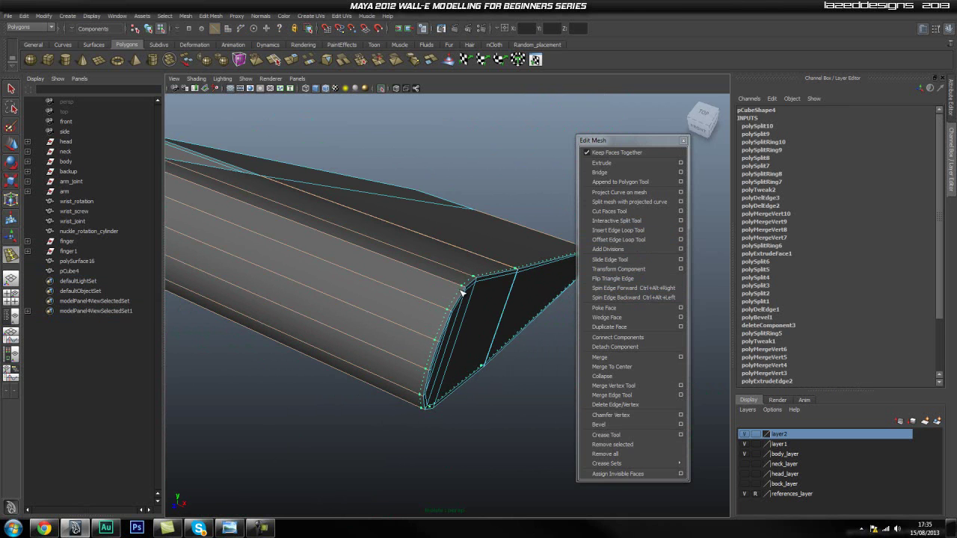
left_click(463, 293)
mouse_move(427, 320)
left_mouse_down("alt")
mouse_move(314, 312)
mouse_move(344, 332)
mouse_move(431, 331)
mouse_move(387, 320)
mouse_move(423, 327)
mouse_move(391, 316)
mouse_move(401, 305)
mouse_move(347, 323)
mouse_move(391, 314)
mouse_move(470, 322)
mouse_move(397, 327)
mouse_move(426, 334)
left_mouse_up("alt")
left_click(396, 317)
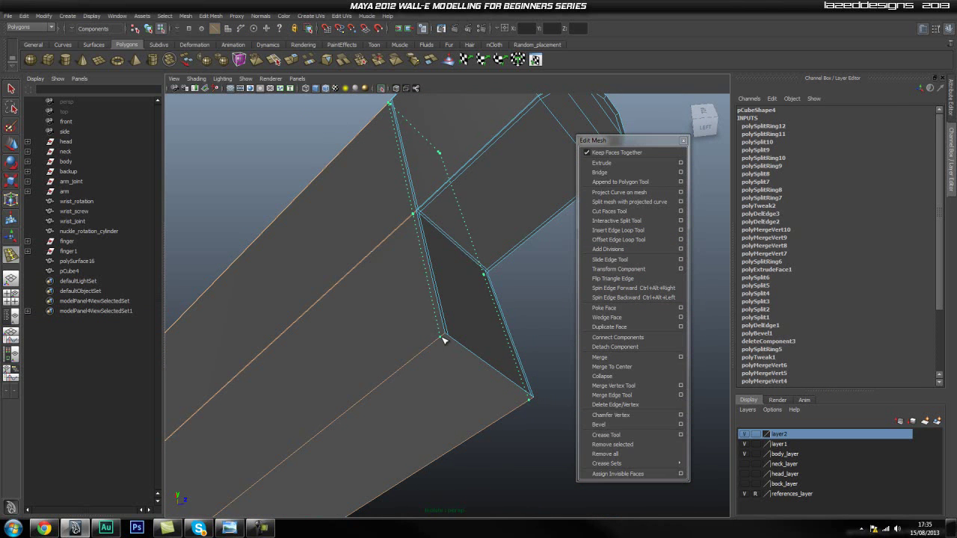
left_click(441, 337)
Insert an edge loop on the shoulder faces right beside the corner where the prong meets the body.
left_click_drag(441, 337, 478, 299, "alt")
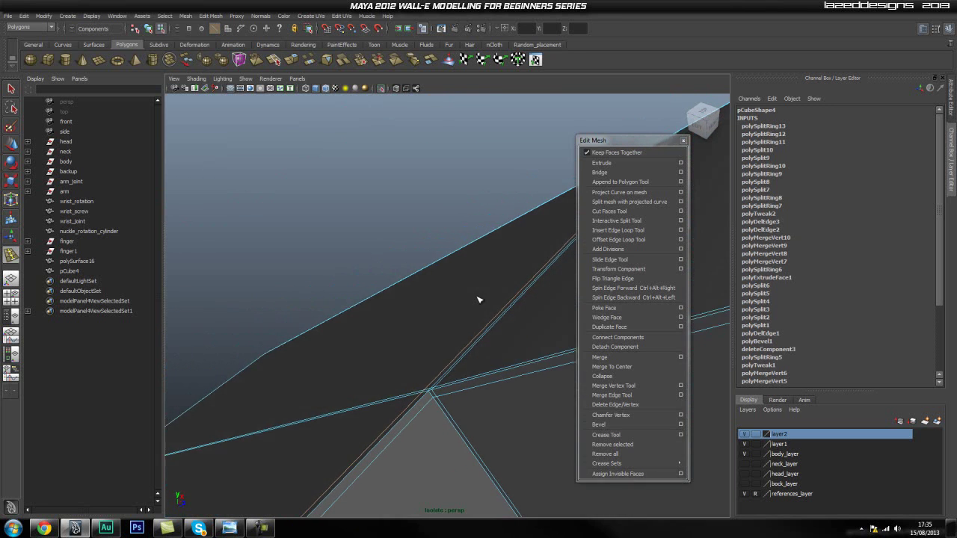
scroll(485, 345, "down", 5)
left_click_drag(484, 345, 401, 310, "alt")
left_click_drag(502, 241, 523, 349, "alt")
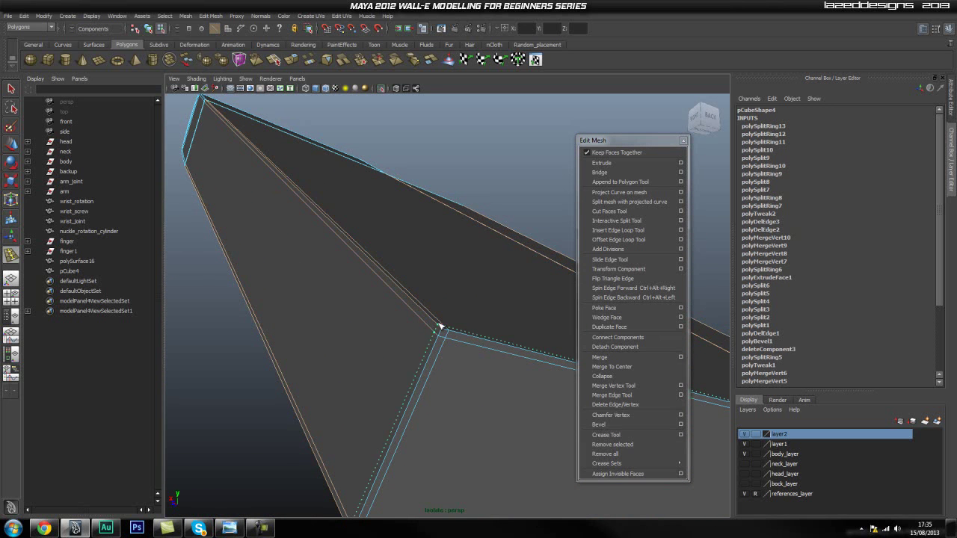
left_click_drag(440, 327, 396, 325)
Return to object mode, deselect the segment and turn off the wireframe overlay on the shaded view.
scroll(439, 325, "down", 5)
key("q")
right_click_drag(389, 313, 427, 305)
left_click(501, 271)
left_click_drag(501, 271, 419, 284, "alt")
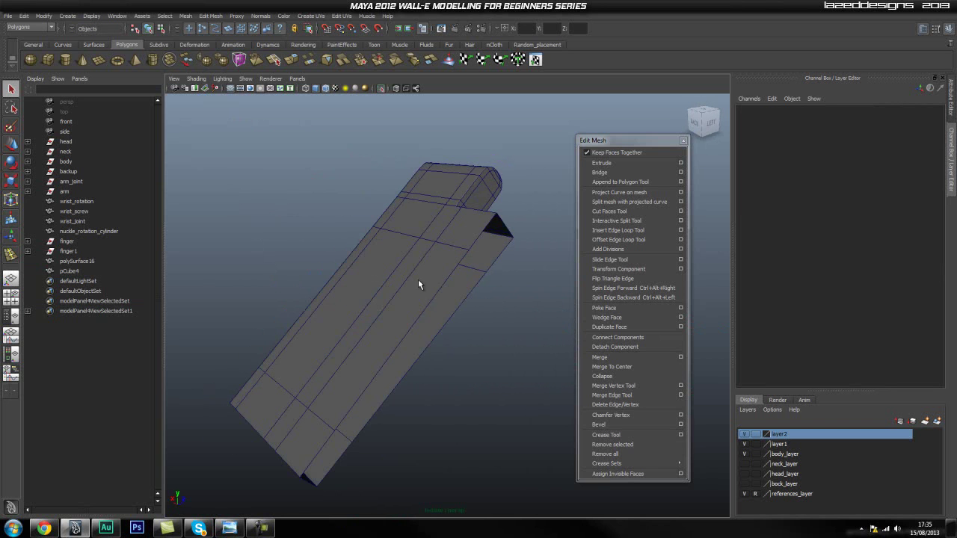
left_click(324, 88)
left_click_drag(514, 269, 476, 346, "alt")
left_click_drag(386, 334, 445, 313, "alt")
Insert another supporting edge loop across the body beside the notch shoulder and return to object mode.
left_click(462, 317)
right_click_drag(444, 313, 515, 310, "alt")
left_click_drag(486, 306, 494, 313, "alt")
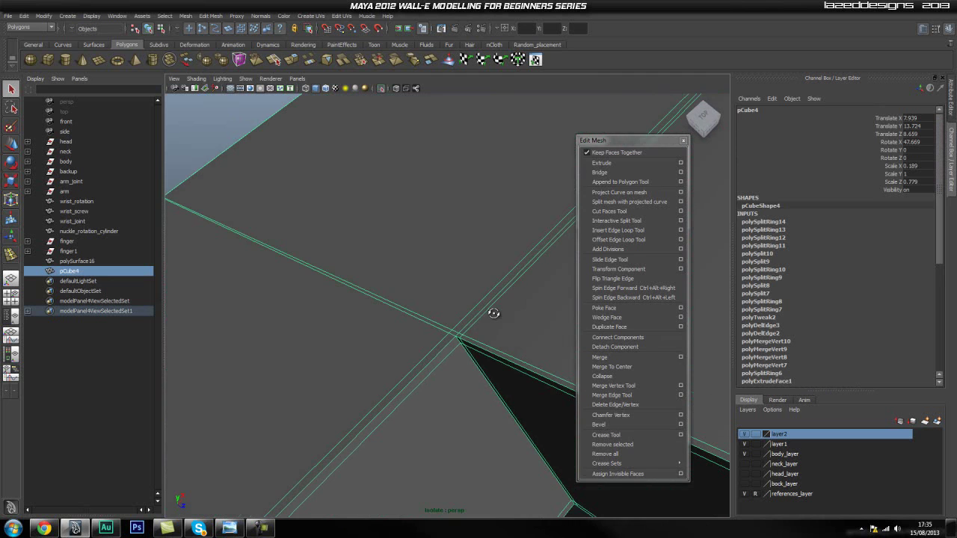
left_click(620, 239)
left_click_drag(458, 357, 460, 348)
key("q")
right_click_drag(485, 321, 511, 302)
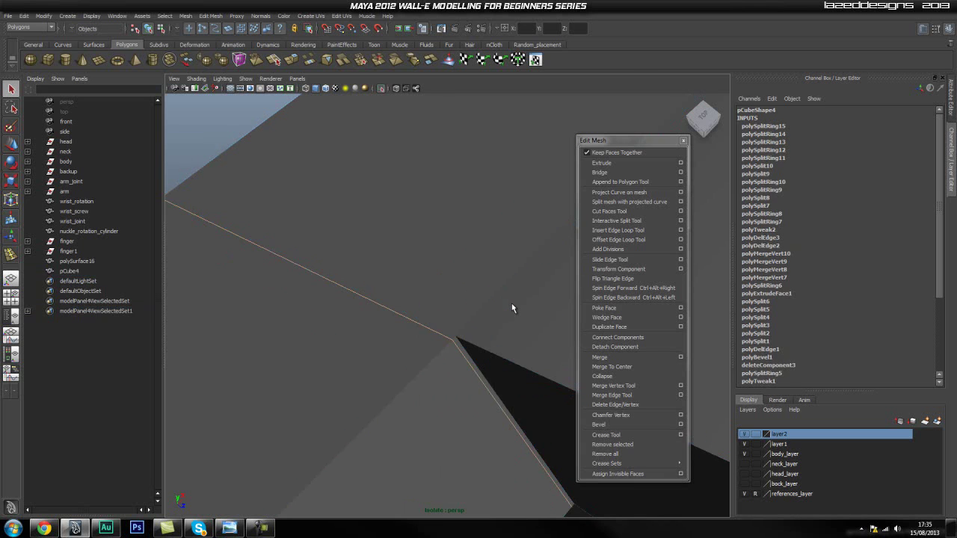
left_click(511, 303)
Select the outer edge loop beside the notch shoulder and fine-tune its position with the Move tool.
key("f")
left_click(478, 402)
left_click_drag(478, 406, 522, 370, "alt")
right_click_drag(452, 314, 490, 309, "alt")
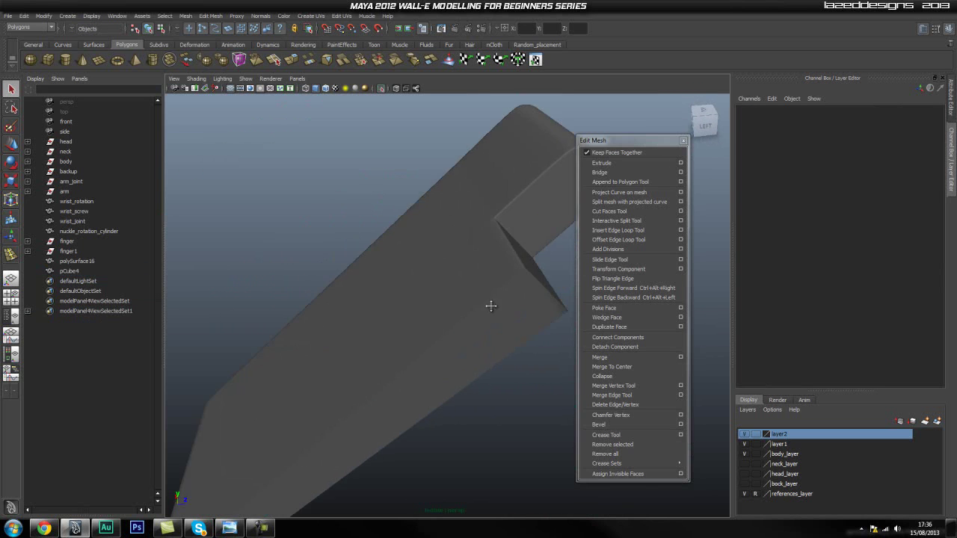
middle_click_drag(490, 308, 456, 341, "alt")
left_click(441, 344)
right_click_drag(359, 346, 516, 347, "alt")
scroll(516, 347, "up", 2)
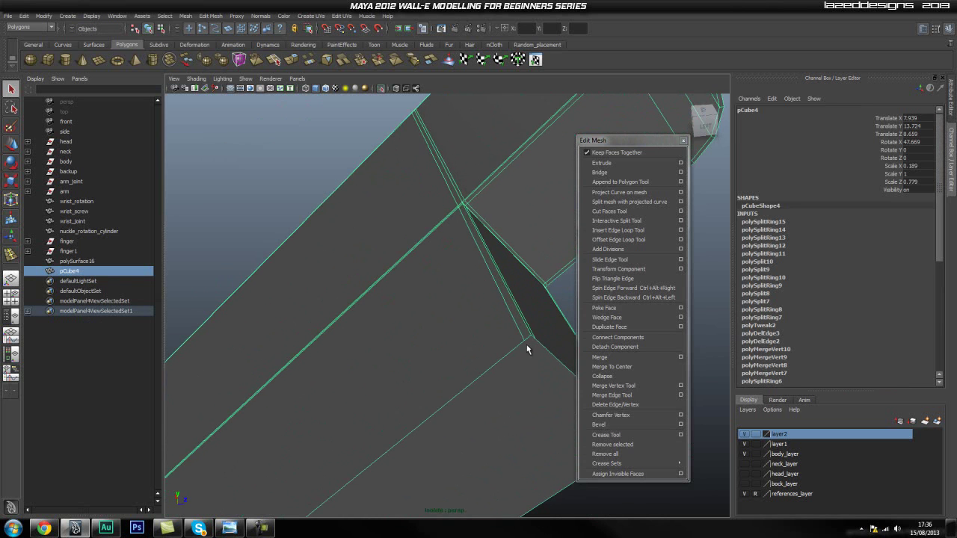
key("w")
right_click_drag(502, 311, 505, 286)
left_click(505, 297)
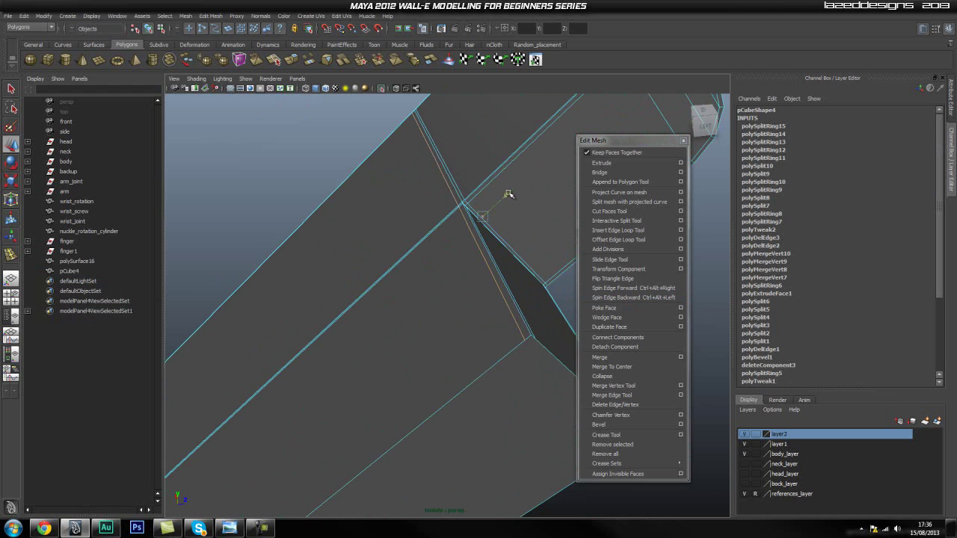
Preview the segment with smooth mesh display and examine how the edges around the notch and prong hold their shape.
key("q")
right_click_drag(408, 286, 436, 266)
key("3")
left_click(292, 134)
scroll(325, 167, "down", 6)
left_click(396, 310)
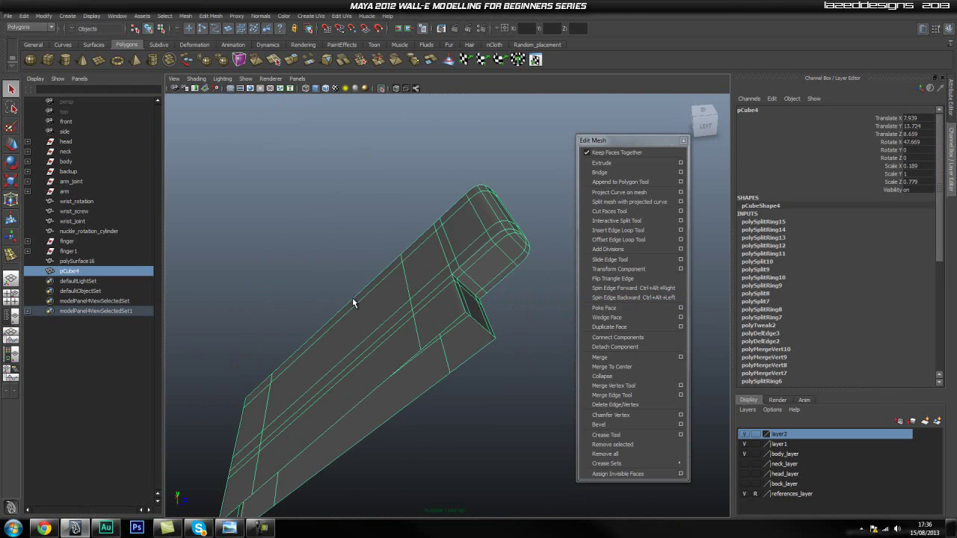
scroll(357, 298, "up", 4)
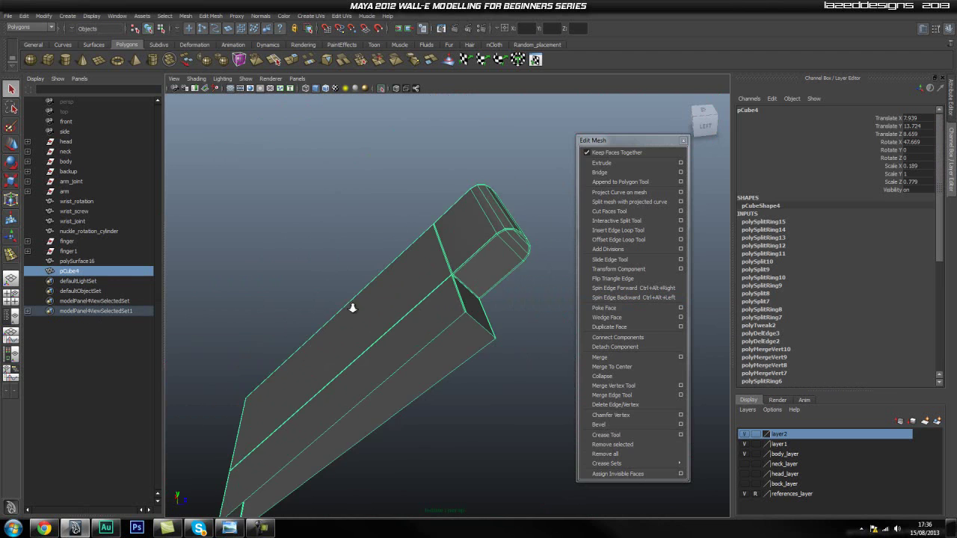
Insert a supporting edge loop across the body just below the notch shoulder and return to object mode.
left_click(615, 239)
left_click_drag(471, 341, 490, 329)
key("q")
right_click_drag(446, 310, 469, 296)
left_click(470, 293)
left_click(488, 458)
scroll(456, 444, "down", 5)
left_click_drag(423, 429, 397, 363, "alt")
scroll(433, 411, "down", 5)
left_click(428, 383)
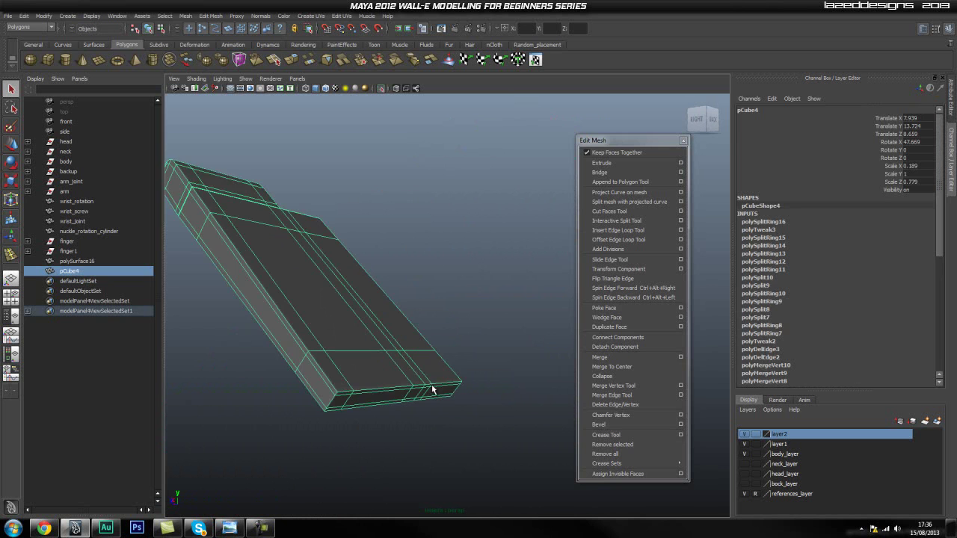
Preview the segment with smooth mesh display and examine how the corners of its square far end hold their shape.
key("3")
key("1")
right_click_drag(303, 420, 403, 418, "alt")
middle_click_drag(403, 418, 466, 353, "alt")
right_click_drag(352, 408, 363, 411, "alt")
key("3")
left_click(455, 433)
left_click(393, 391)
key("1")
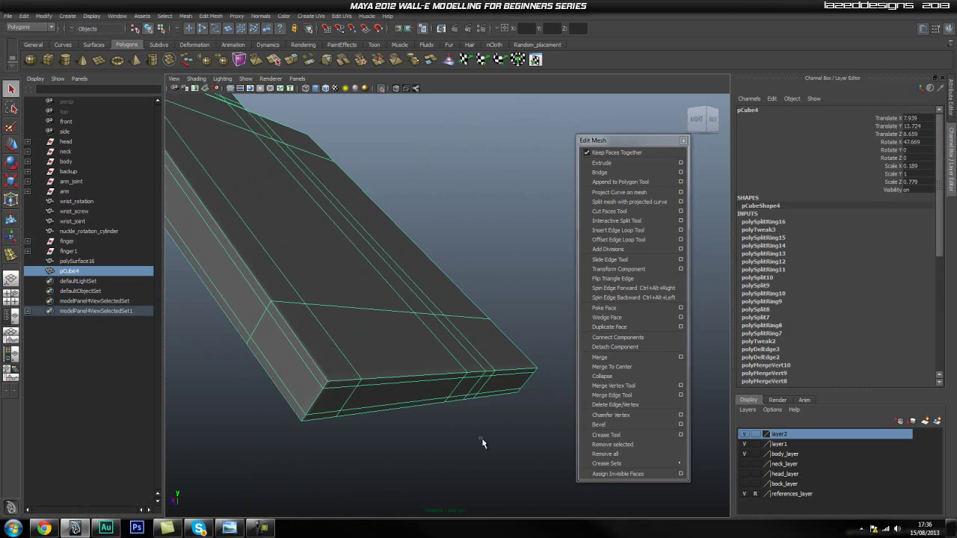
left_click(482, 440)
mouse_move(403, 427)
left_mouse_down("alt")
mouse_move(420, 446)
mouse_move(382, 435)
mouse_move(369, 419)
mouse_move(397, 423)
left_mouse_up("alt")
left_click(393, 419)
right_click_drag(330, 420, 377, 408, "alt")
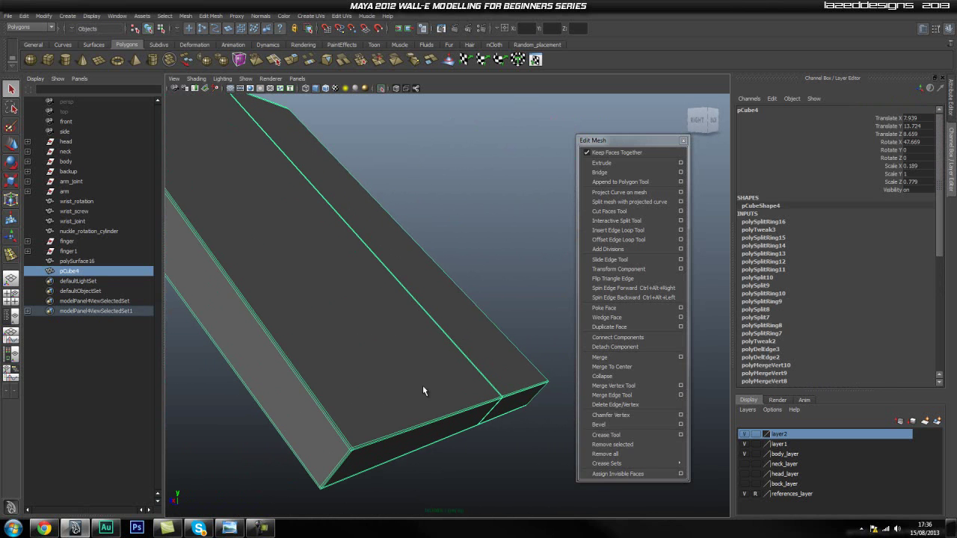
Insert a supporting edge loop around the body close to its square far end and return to object mode.
left_click(629, 239)
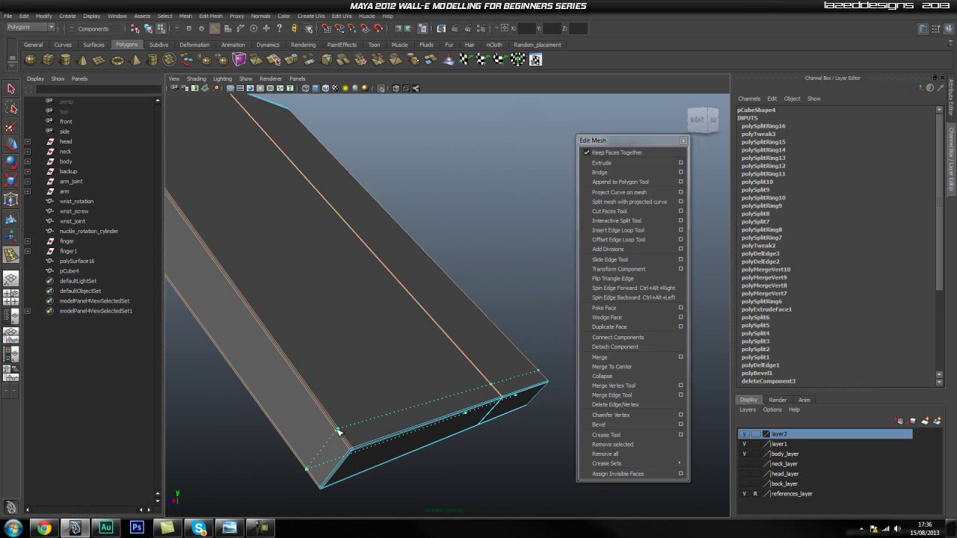
left_click(343, 444)
right_click_drag(350, 381, 395, 346)
left_click(500, 473)
left_click_drag(442, 434, 327, 432, "alt")
right_click_drag(327, 432, 374, 304, "alt")
left_click_drag(374, 303, 354, 330, "alt")
Duplicate the segment, move the copy sideways along X and mirror it by setting Scale X to -0.189.
left_click(354, 329)
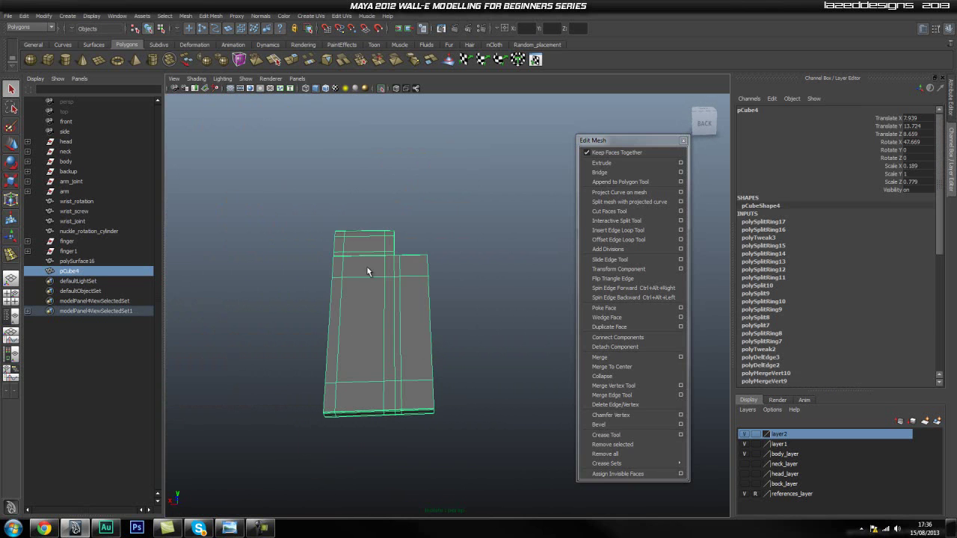
key("ctrl+d")
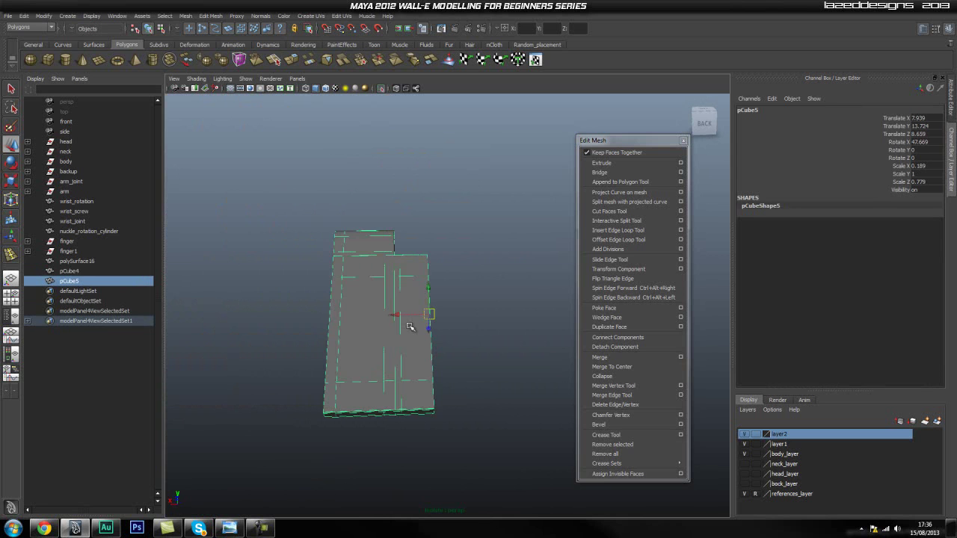
left_click_drag(396, 314, 513, 336)
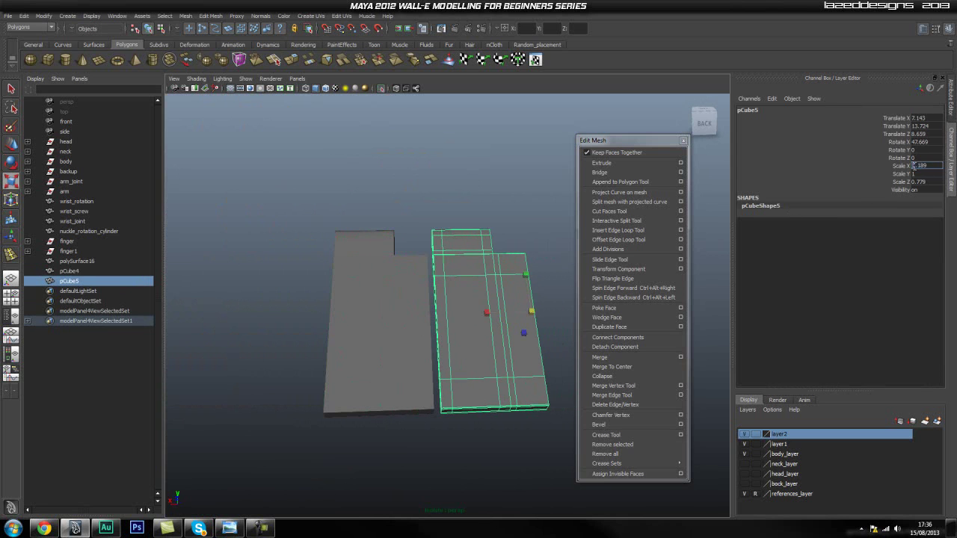
key("Return")
Move the mirrored copy along X to about 7.93 so its inner side meets the original half in the front view.
left_click(494, 259)
left_click(521, 309)
left_click_drag(565, 313, 487, 346)
key("space")
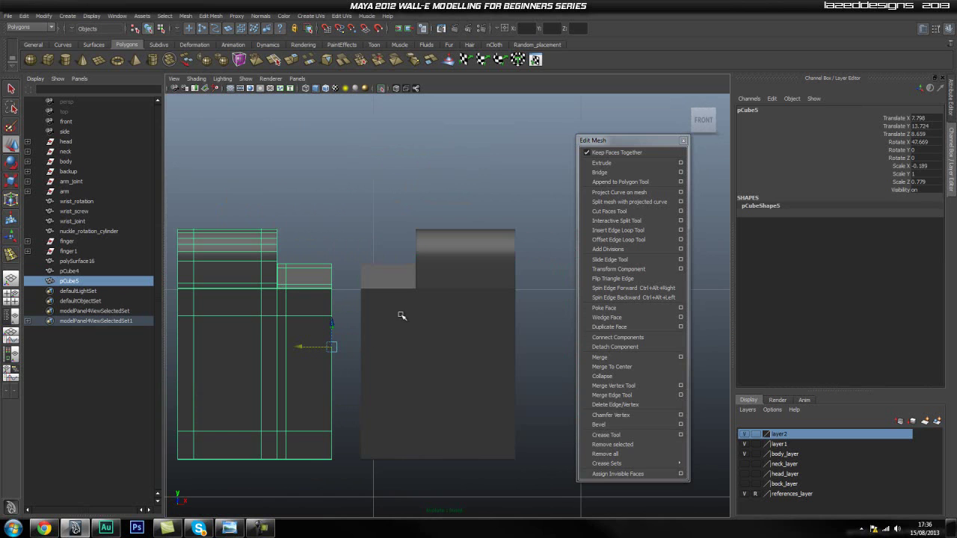
left_click_drag(299, 351, 325, 346)
scroll(323, 335, "up", 4)
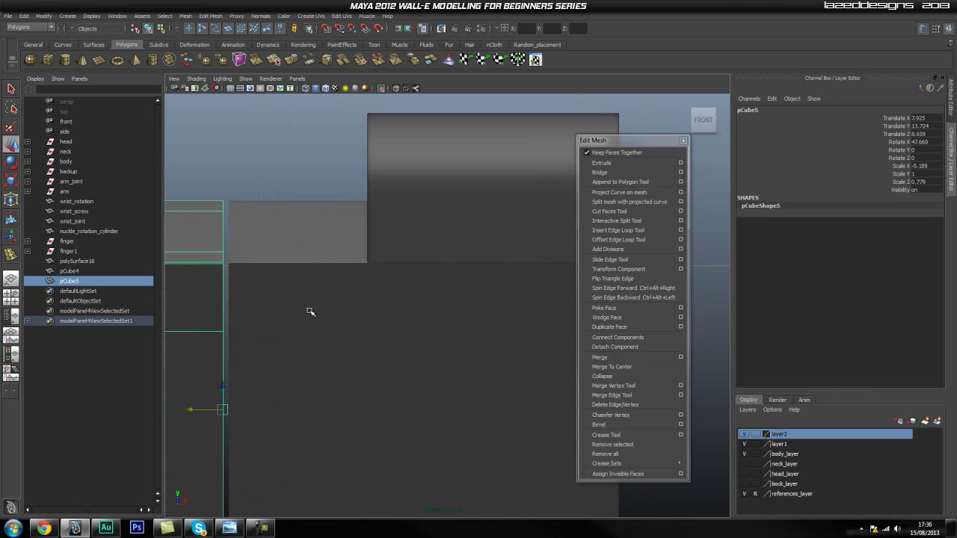
scroll(232, 422, "up", 1)
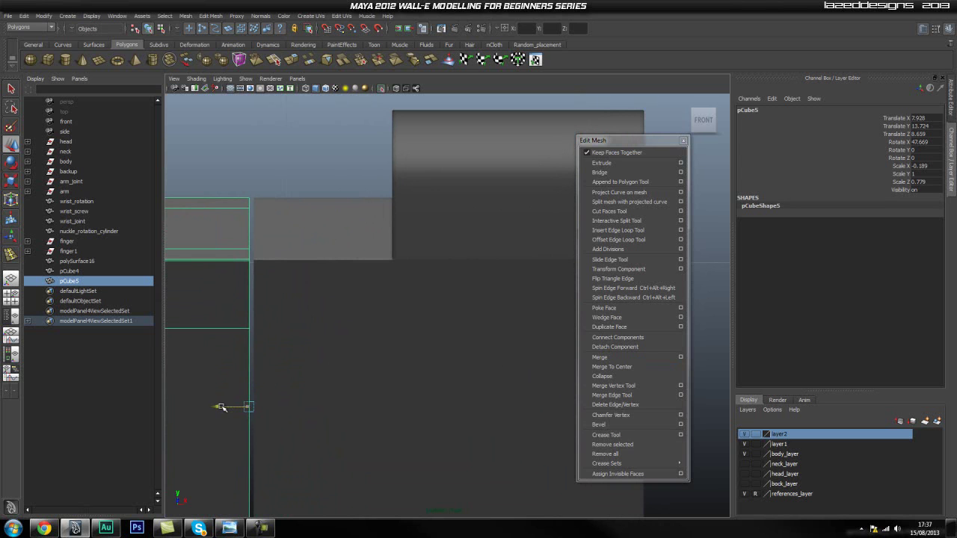
Select both halves of the segment and combine them into one mesh.
left_click(321, 383)
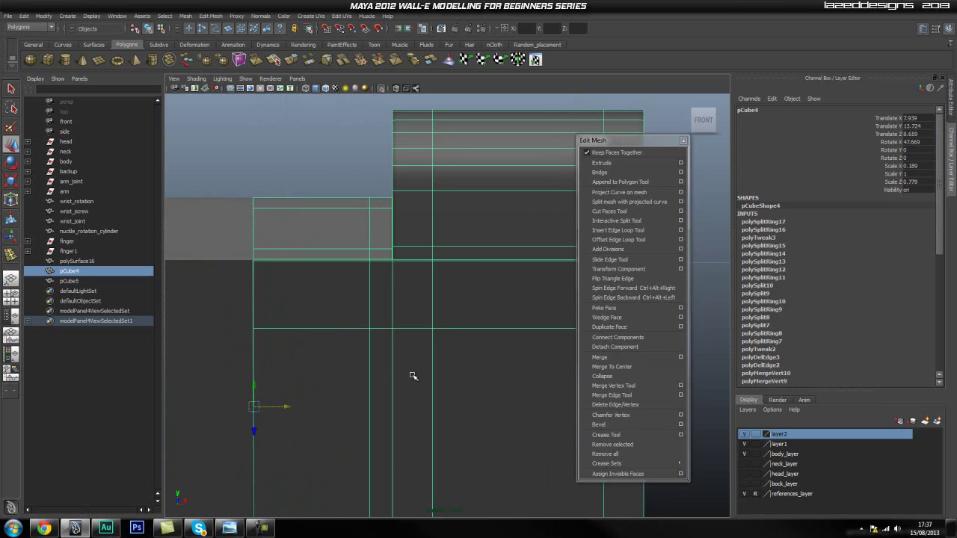
left_click(359, 324)
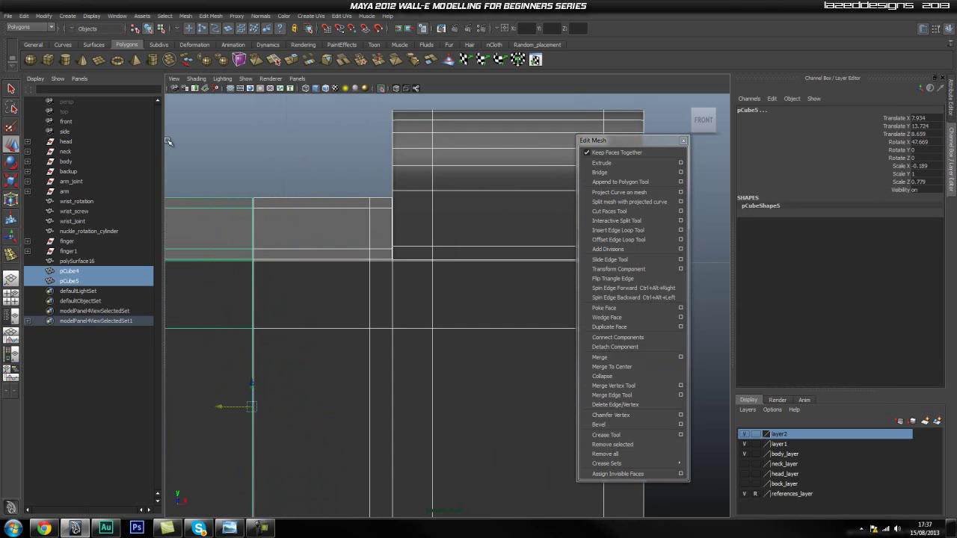
left_click(184, 15)
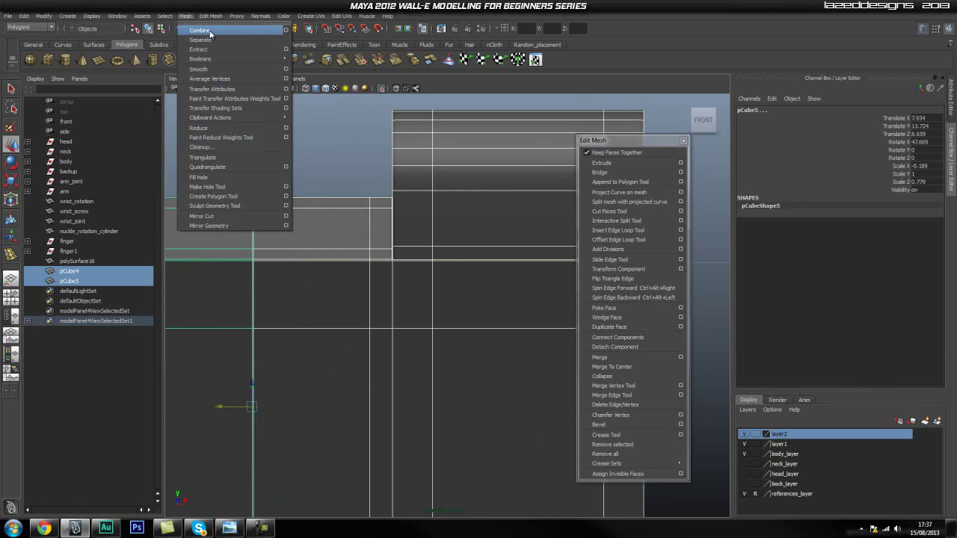
left_click(213, 33)
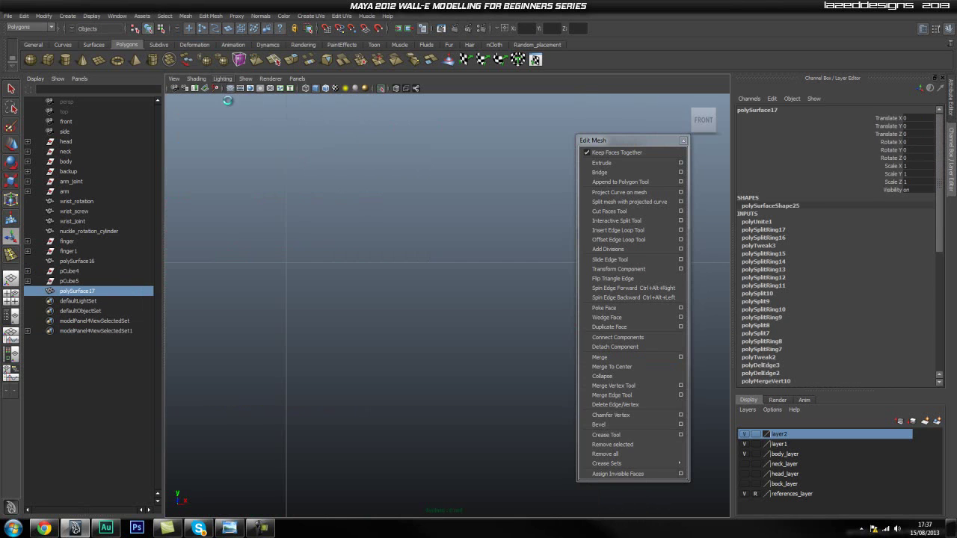
Isolate the combined mesh and select all vertices along its centre seam.
left_click(380, 88)
middle_click_drag(286, 196, 385, 128, "alt")
right_click_drag(384, 128, 330, 274, "alt")
right_click_drag(428, 283, 411, 288, "alt")
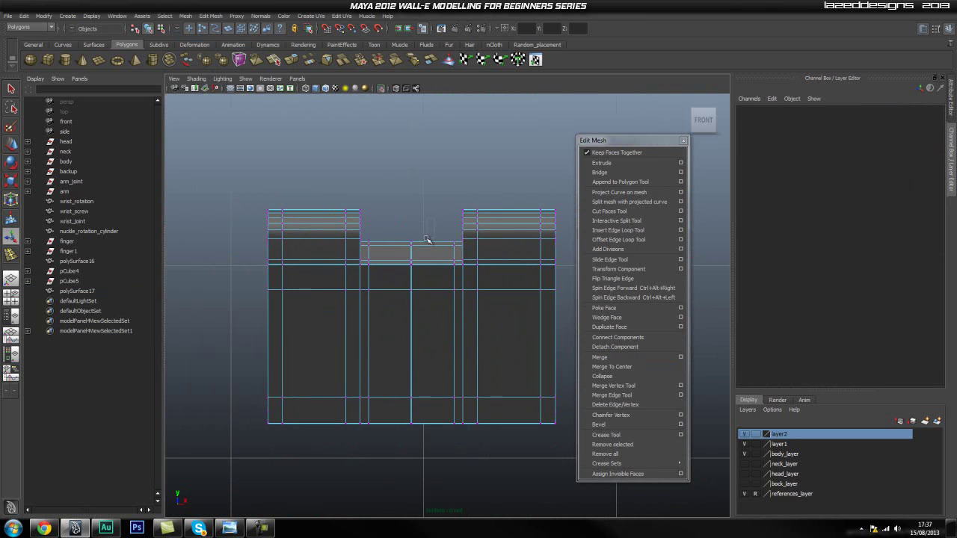
left_click_drag(433, 218, 399, 457)
scroll(376, 346, "up", 5)
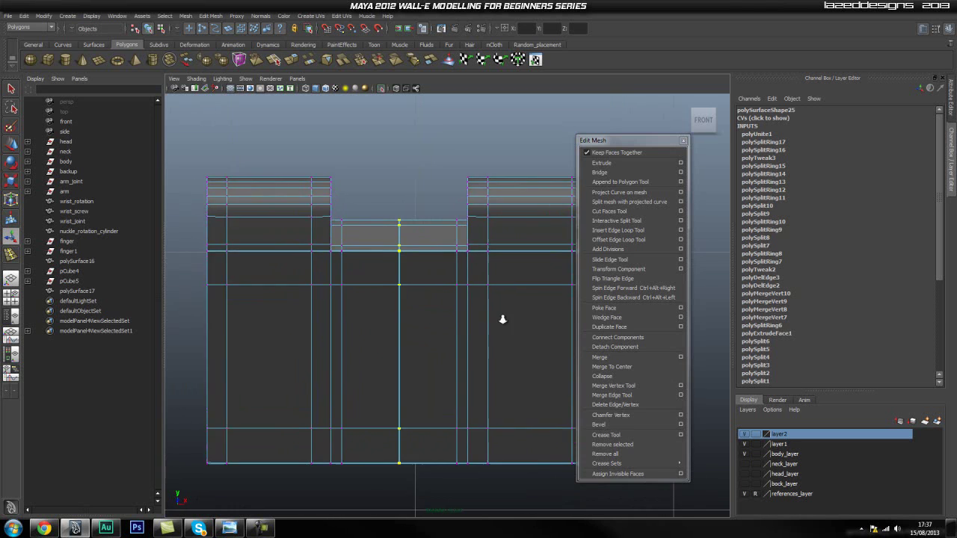
Try to merge the centre seam vertices with a threshold of 0.001 and check the seam up close.
right_click_drag(431, 276, 508, 238, "shift")
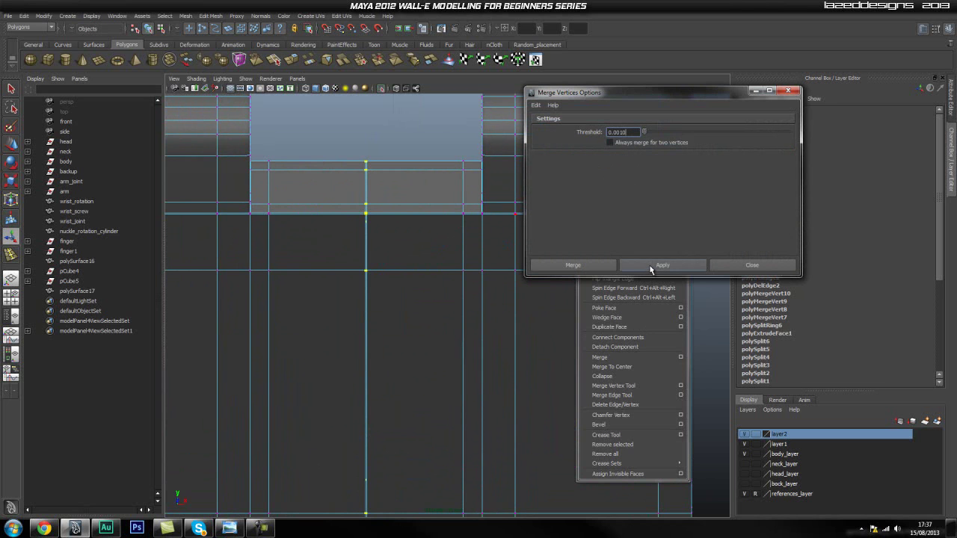
left_click(732, 267)
middle_click_drag(372, 193, 412, 234, "alt")
right_click_drag(412, 234, 682, 280, "alt")
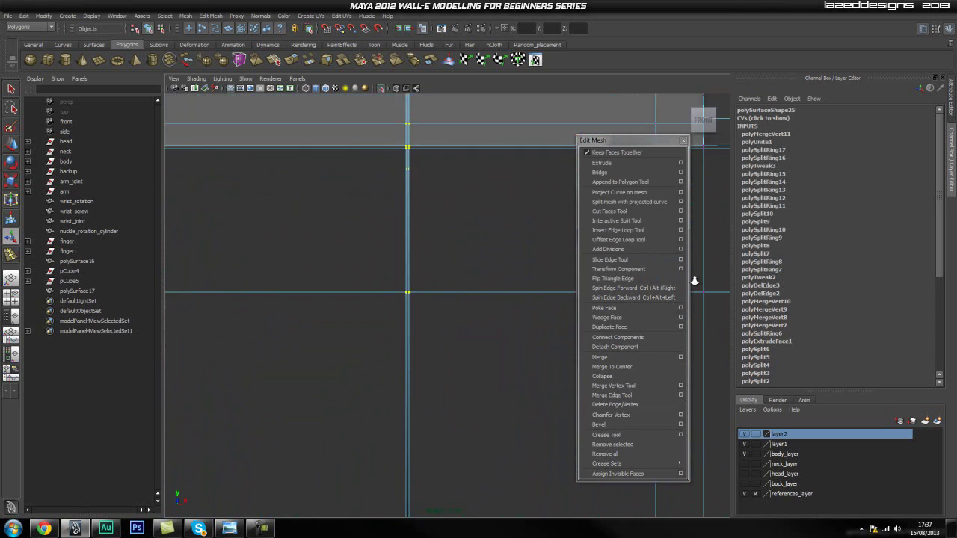
scroll(474, 224, "up", 4)
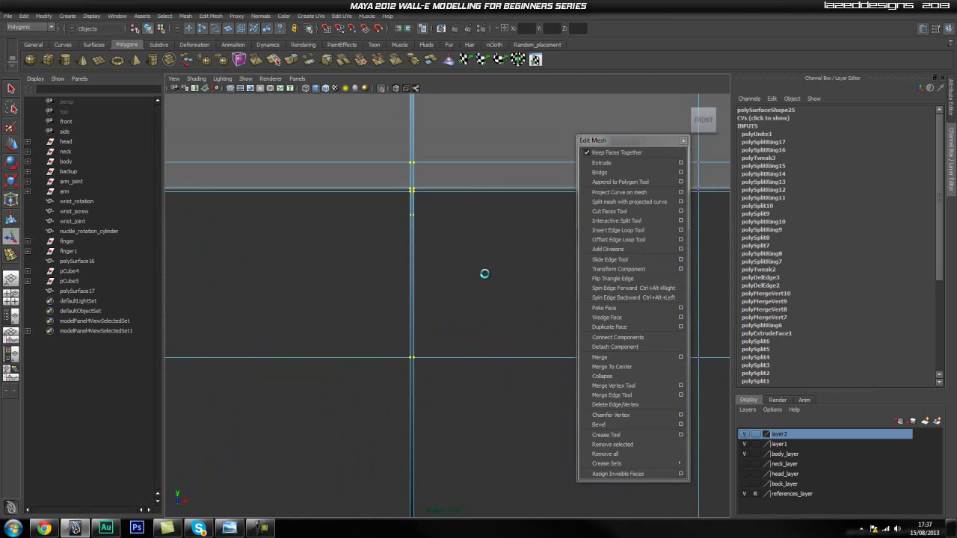
Try to merge the centre seam vertices with a threshold of 0.005.
right_click_drag(472, 254, 541, 212, "shift")
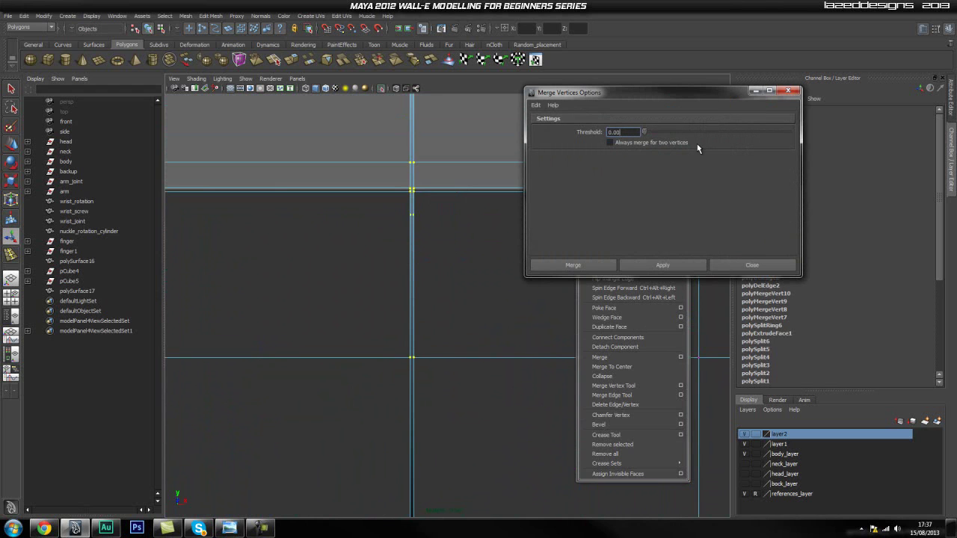
left_click(657, 266)
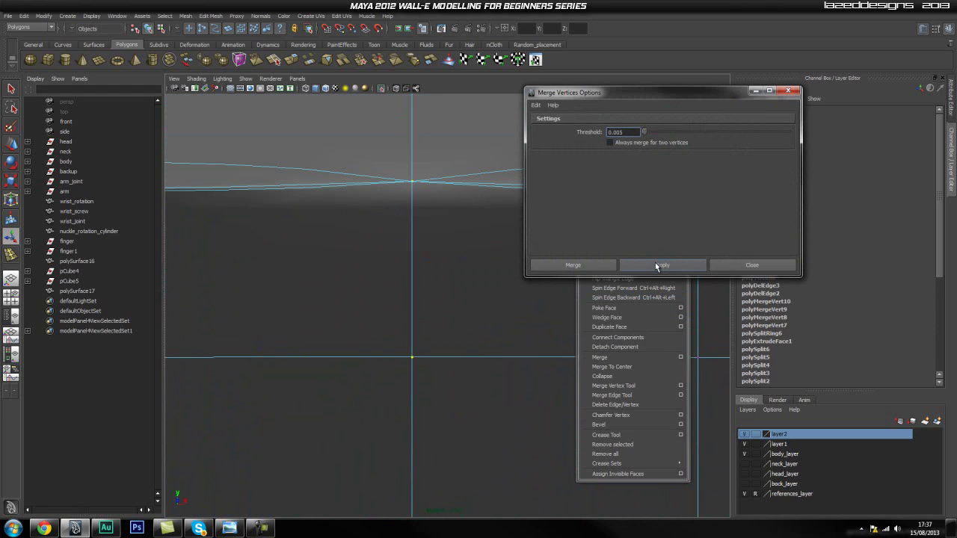
left_click(742, 264)
Try to merge the centre seam vertices with a threshold of 0.003 and inspect the seam in perspective from below.
right_click_drag(450, 262, 521, 224, "shift")
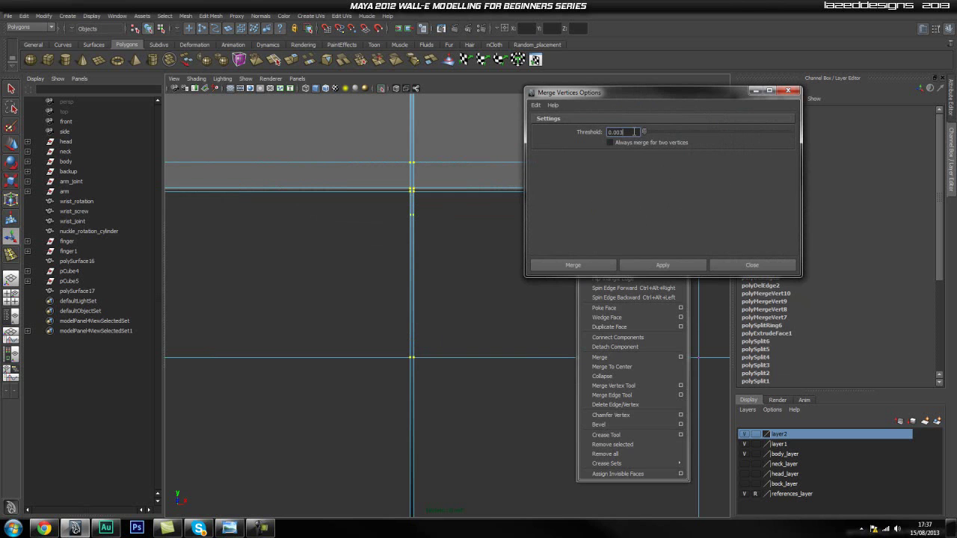
left_click(638, 265)
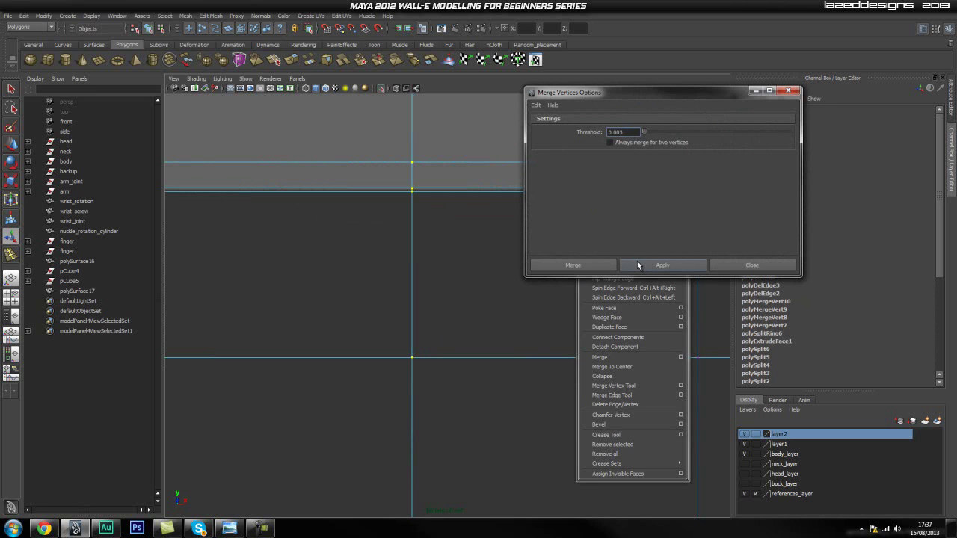
left_click(727, 269)
middle_click_drag(459, 185, 490, 287, "alt")
key("space")
left_click_drag(478, 304, 478, 274)
middle_click_drag(483, 352, 465, 297, "alt")
scroll(461, 301, "up", 4)
left_click_drag(374, 409, 469, 353, "alt")
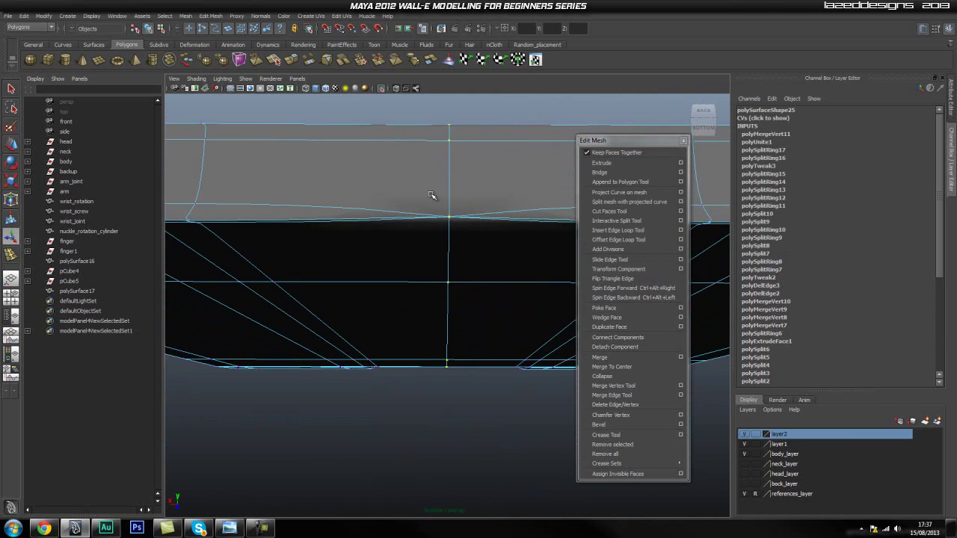
Undo the last merge and try merging the centre seam vertices with a threshold of 0.0025.
key("ctrl+z")
right_click_drag(473, 224, 540, 182, "shift")
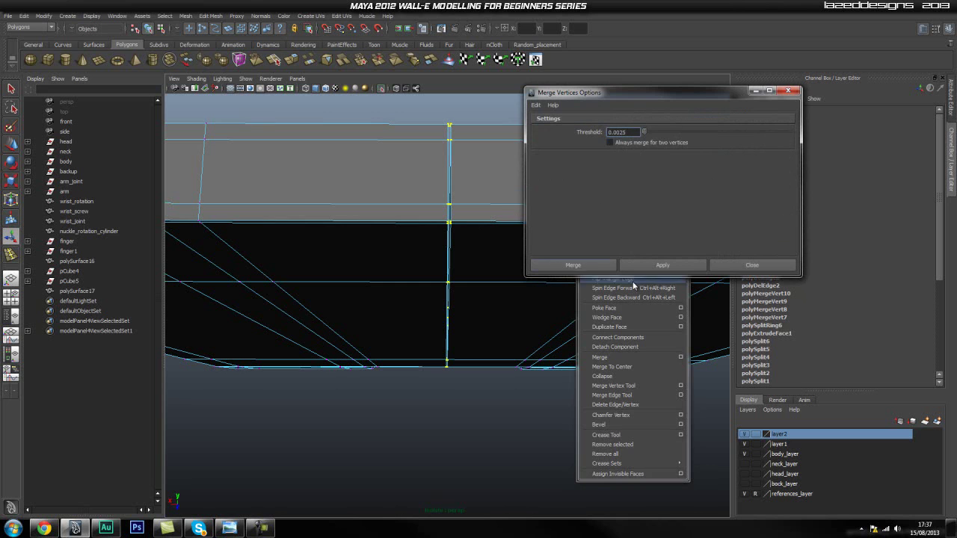
left_click(596, 266)
Merge the centre seam vertices with a threshold of 0.0028 and check the joined seam up close.
right_click_drag(505, 254, 500, 230, "shift")
right_click_drag(570, 218, 570, 219, "shift")
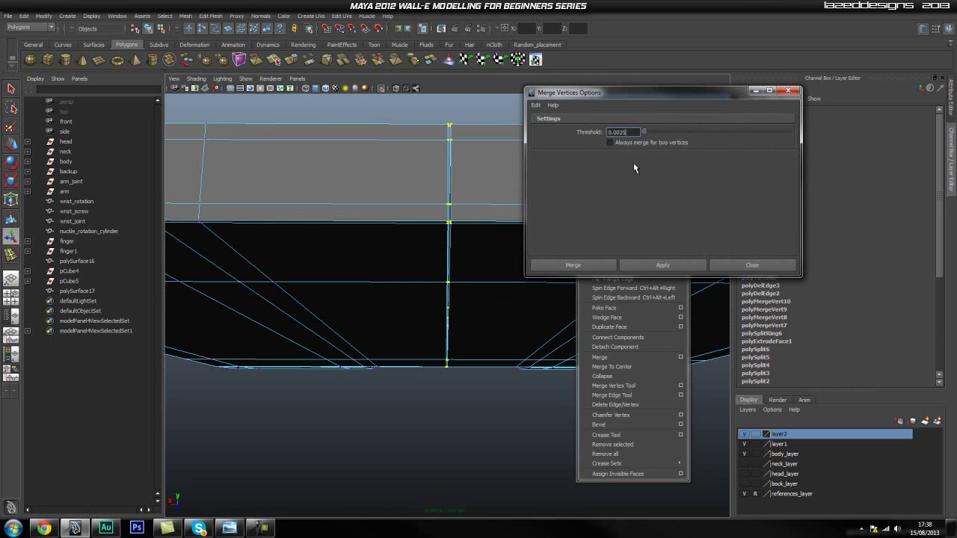
key("BackSpace")
type("8")
left_click(740, 267)
scroll(488, 254, "up", 8)
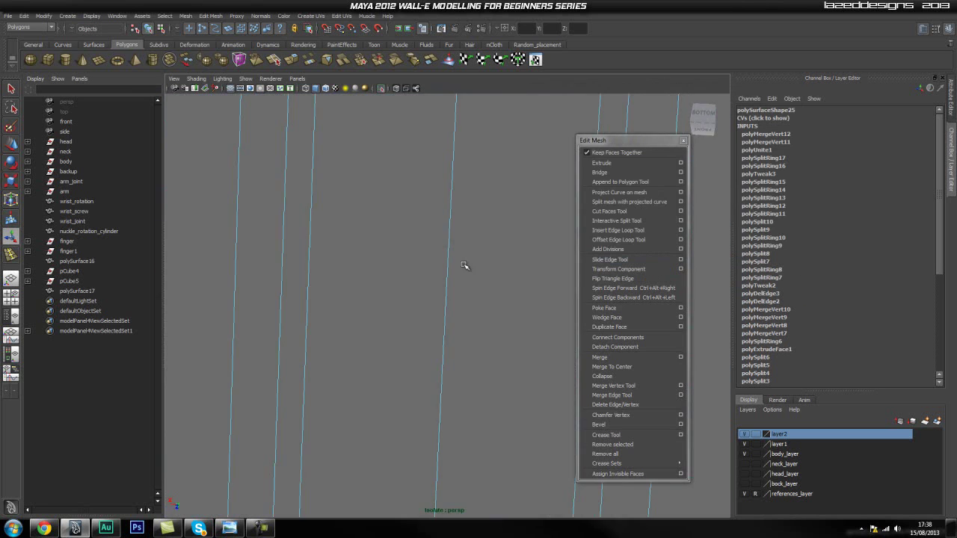
scroll(433, 262, "down", 6)
left_click_drag(434, 255, 411, 301, "alt")
scroll(395, 255, "down", 8)
scroll(412, 301, "up", 1)
Select the edge loop running along the centre seam and delete it.
key("q")
right_click_drag(453, 335, 462, 367)
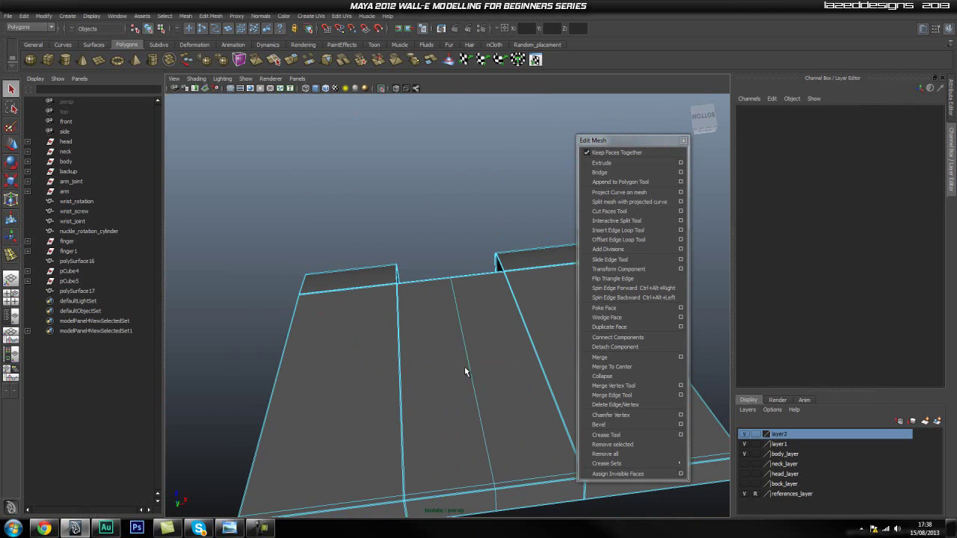
left_click(471, 371)
mouse_move(502, 342)
right_mouse_down("shift")
mouse_move(464, 358)
mouse_move(502, 363)
mouse_move(509, 341)
right_mouse_up("shift")
scroll(469, 381, "down", 5)
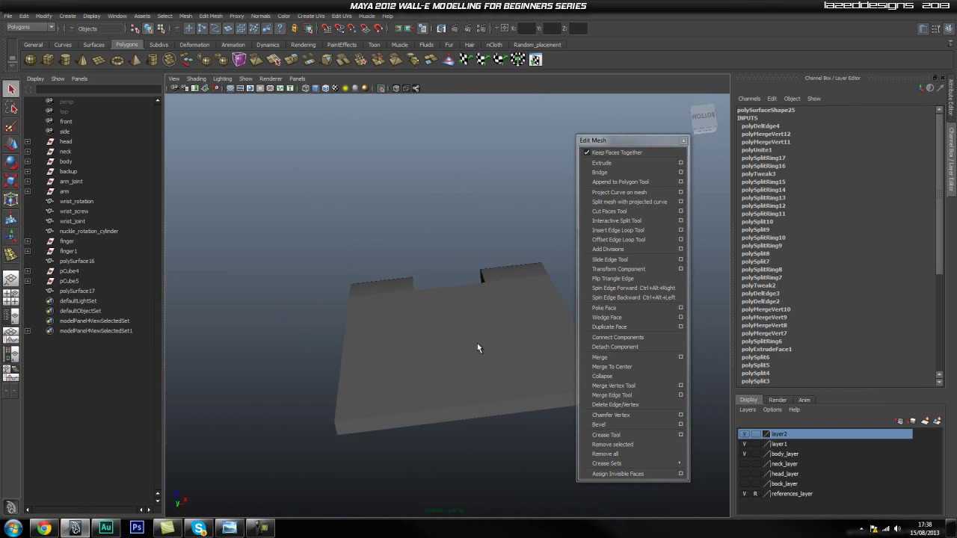
Return to object mode and inspect the combined two-pronged segment from several sides.
left_click(478, 439)
left_click_drag(515, 441, 435, 367, "alt")
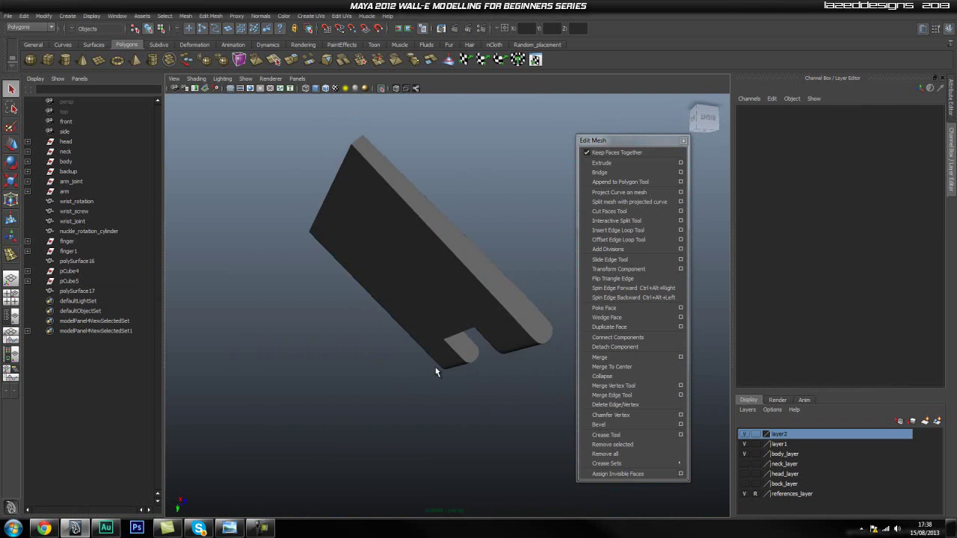
left_click(469, 263)
key("f")
left_click(686, 106)
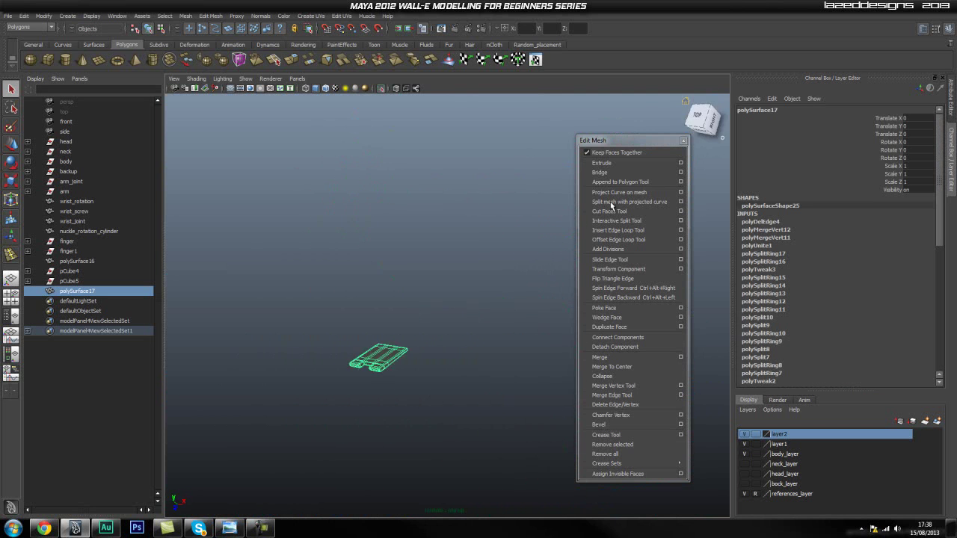
key("f")
left_click_drag(439, 182, 463, 262, "alt")
right_click_drag(445, 285, 470, 274)
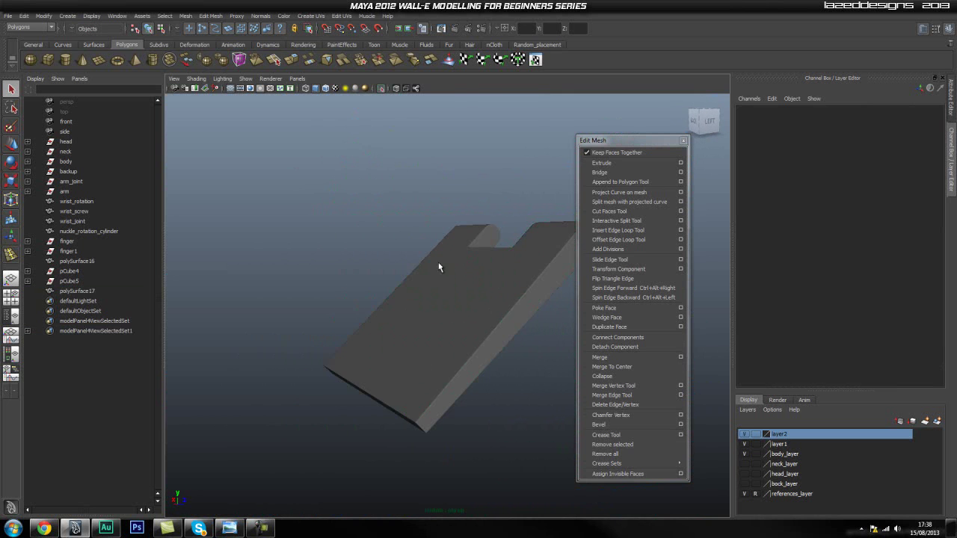
Turn off isolation to show the whole model and view the selected segment against the side reference.
left_click(380, 89)
left_click(331, 269)
left_click_drag(331, 269, 462, 308, "alt")
left_click(462, 307)
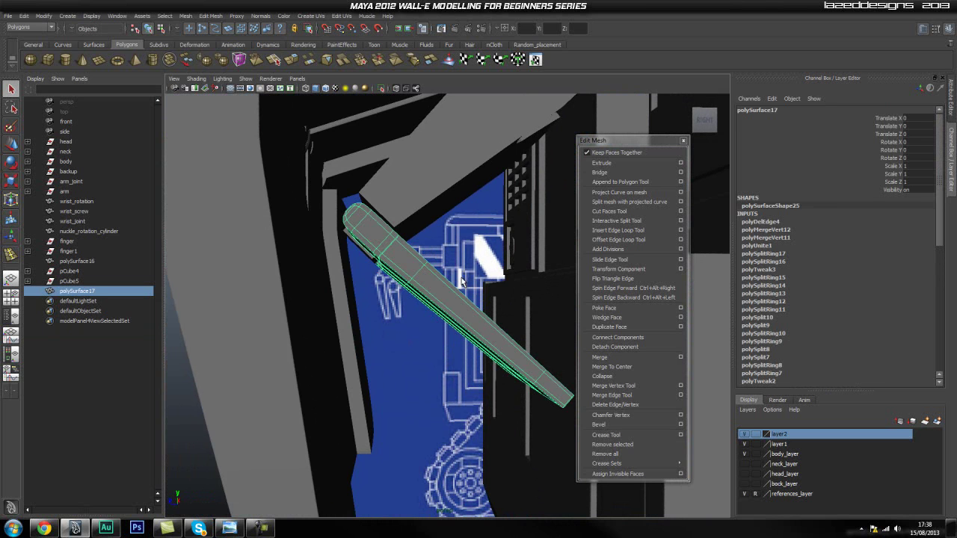
key("space")
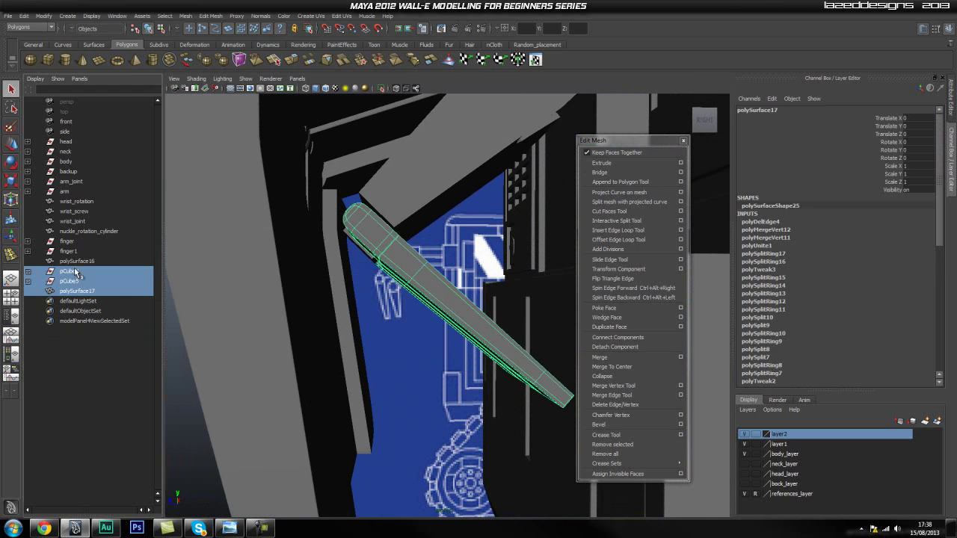
Select the leftover cube groups together with the tip segment and delete the construction history from all objects.
left_click(71, 270, "shift")
left_click(25, 16)
mouse_move(114, 98)
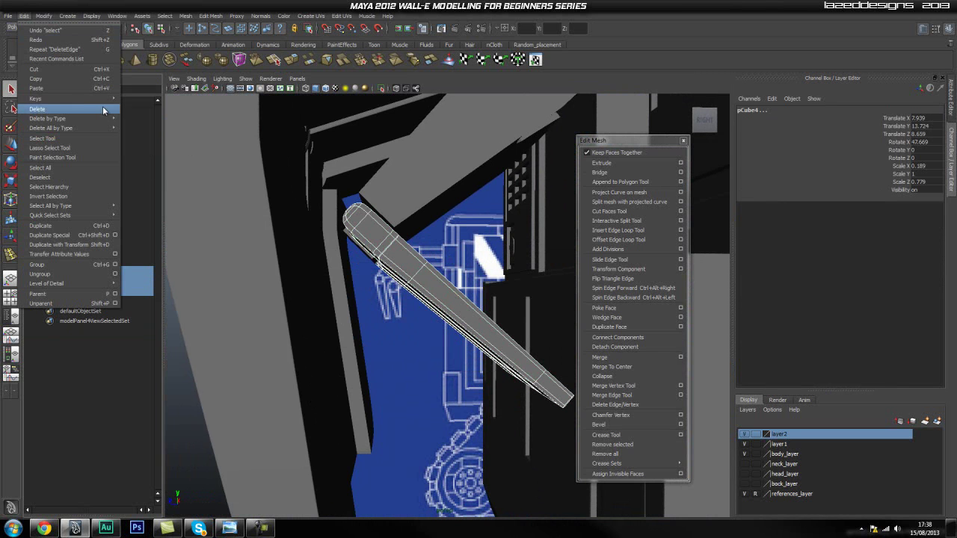
mouse_move(97, 129)
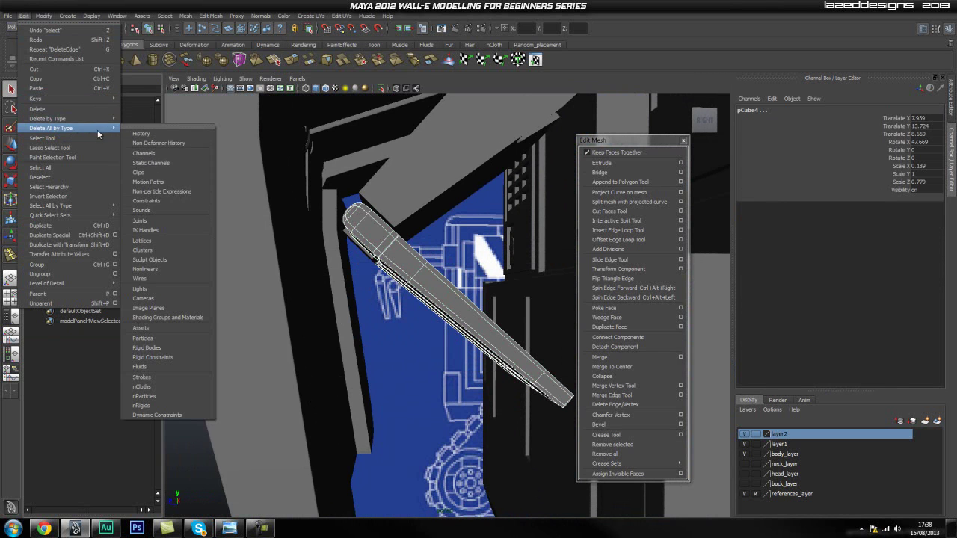
left_click(139, 134)
Select the two-pronged tip segment and center its pivot.
left_click(431, 226)
left_click(399, 278)
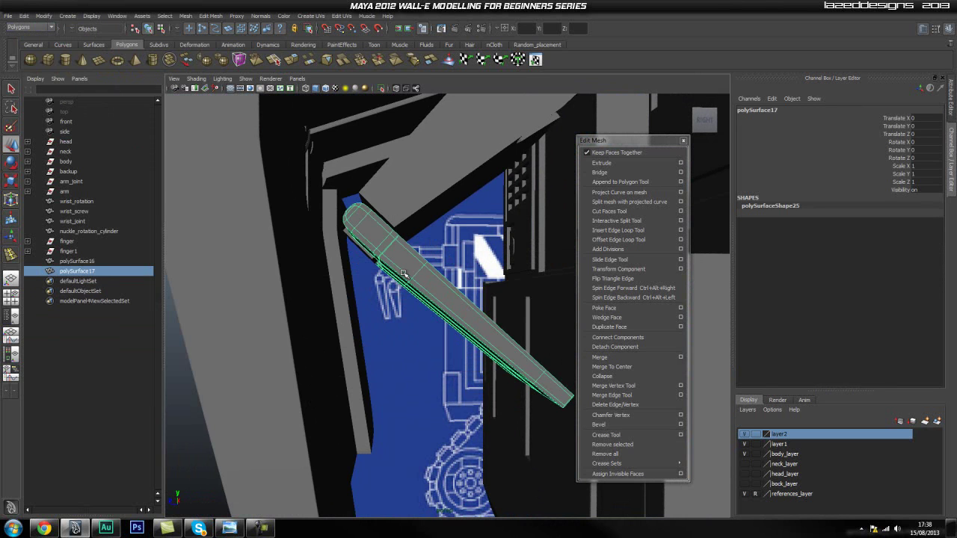
key("space")
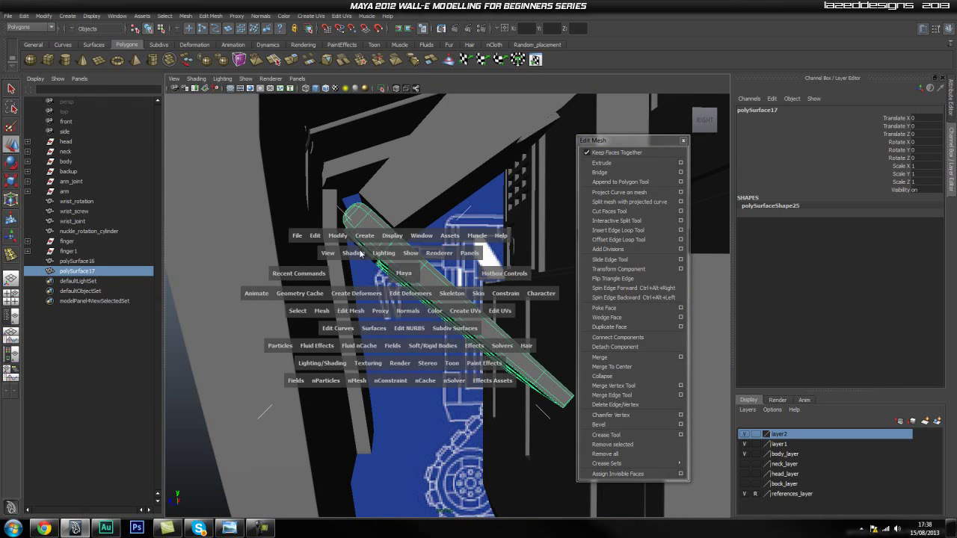
left_click(340, 238)
left_click(355, 331)
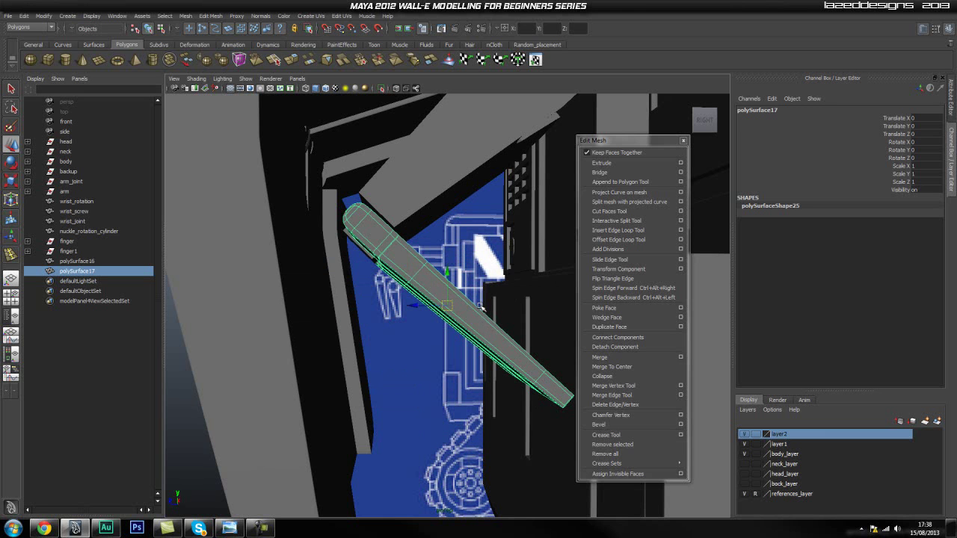
Move the tip segment's pivot to the centre of its rounded joint end, aligning it in the side view.
left_click_drag(350, 218, 406, 248, "alt")
key("space")
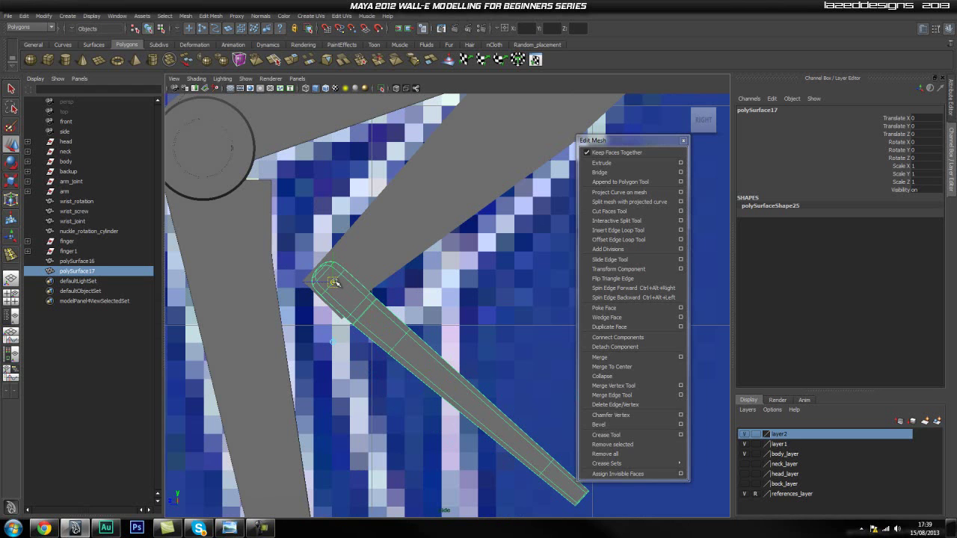
scroll(283, 232, "up", 3)
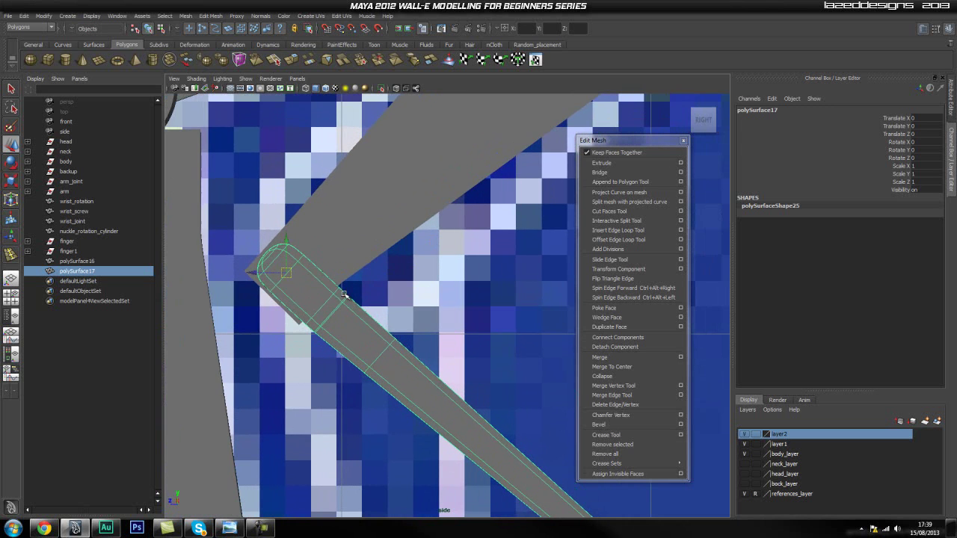
key("space")
left_click_drag(337, 276, 387, 274)
left_click_drag(405, 225, 403, 231, "alt")
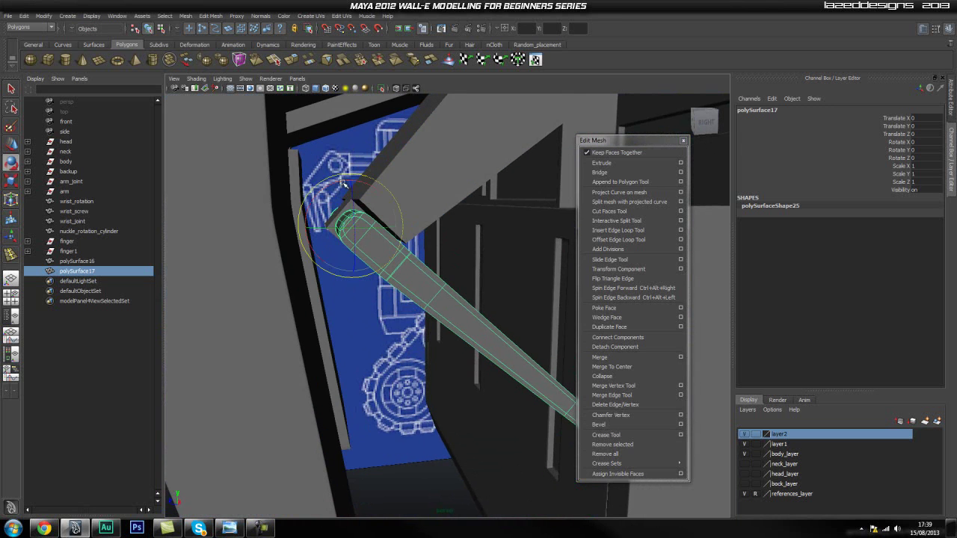
Try to rotate the tip segment about its joint pivot, and undo the rotation.
left_click(363, 180)
left_click(354, 233)
left_click_drag(330, 183, 334, 235)
key("ctrl+z")
Isolate the tip segment together with the finger segment above it and select only the tip segment.
left_click(407, 212, "shift")
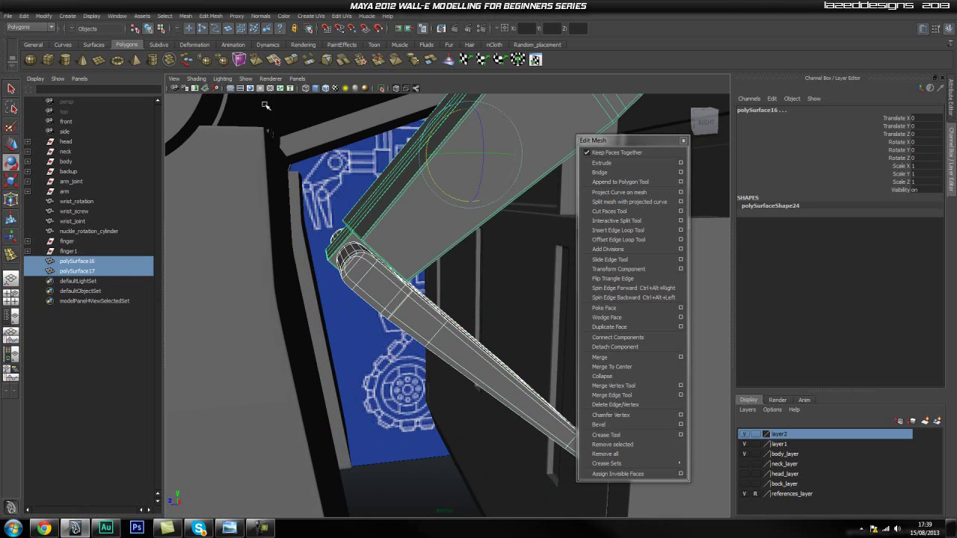
left_click(382, 89)
left_click(318, 154)
left_click(357, 254)
left_click_drag(356, 255, 424, 252, "alt")
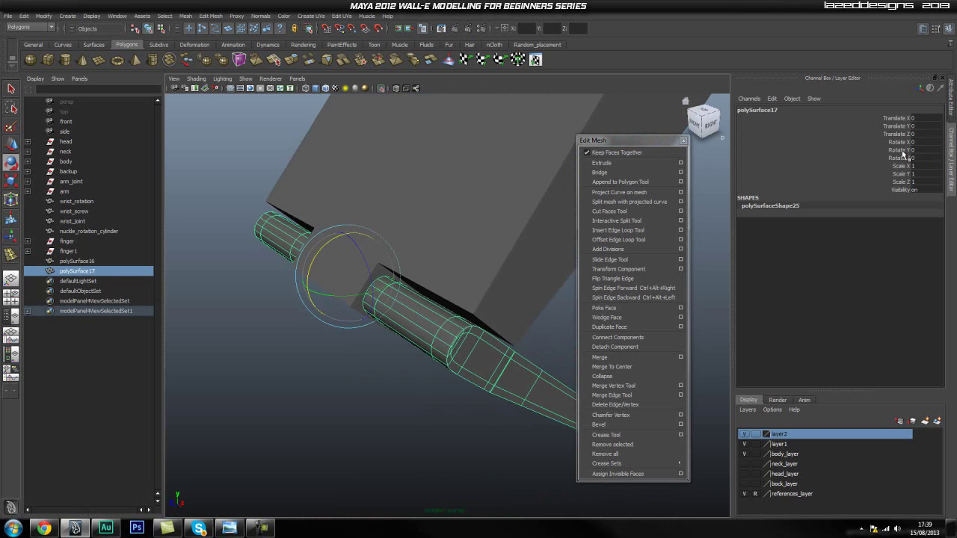
Test the tip segment's X rotation and shift the segment by -0.007 in Y and 0.008 in Z at the joint.
middle_click_drag(493, 152, 451, 200)
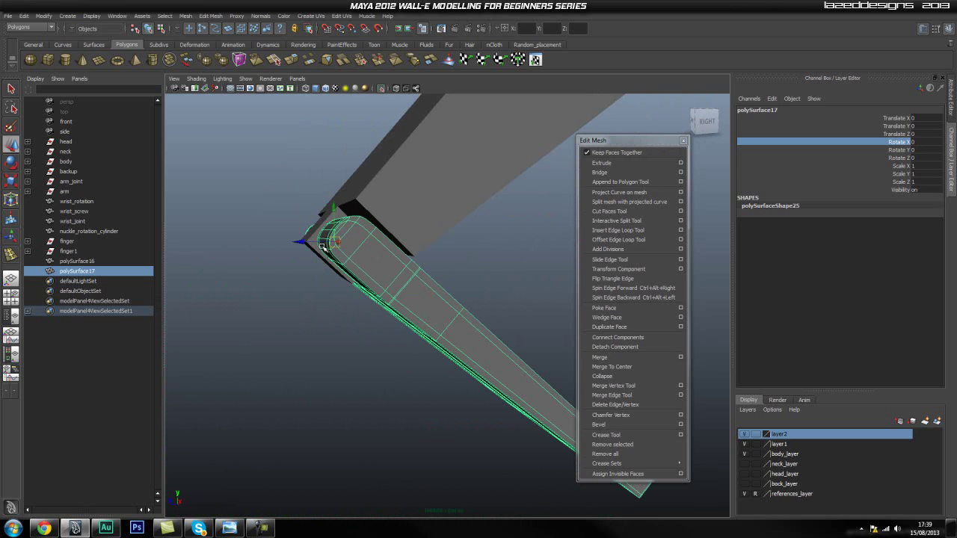
left_click_drag(333, 212, 303, 244)
left_click(454, 241)
left_click_drag(453, 241, 336, 239, "alt")
left_click(464, 241)
left_click(521, 210)
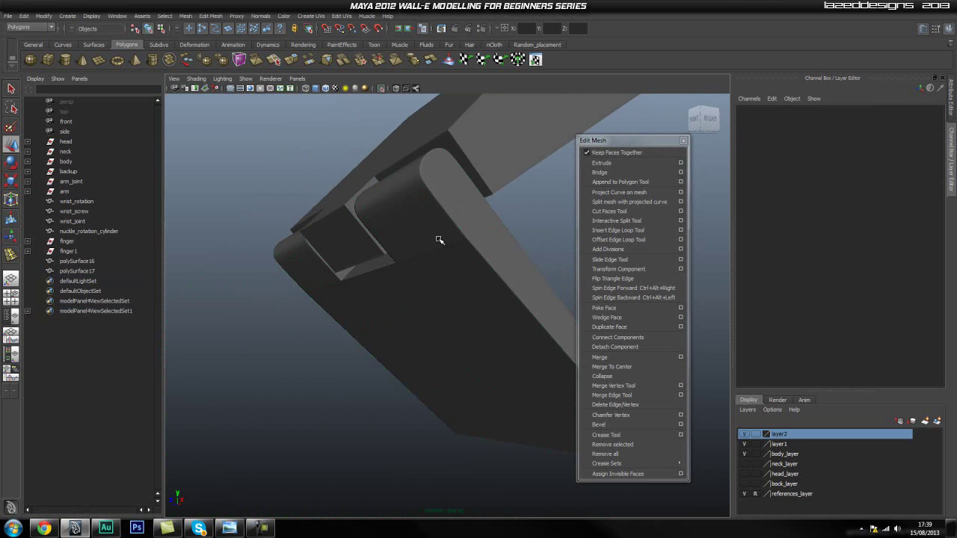
Select the tip segment and isolate it on its own.
right_click_drag(355, 245, 403, 240, "alt")
left_click(393, 245)
key("1")
scroll(455, 239, "up", 5)
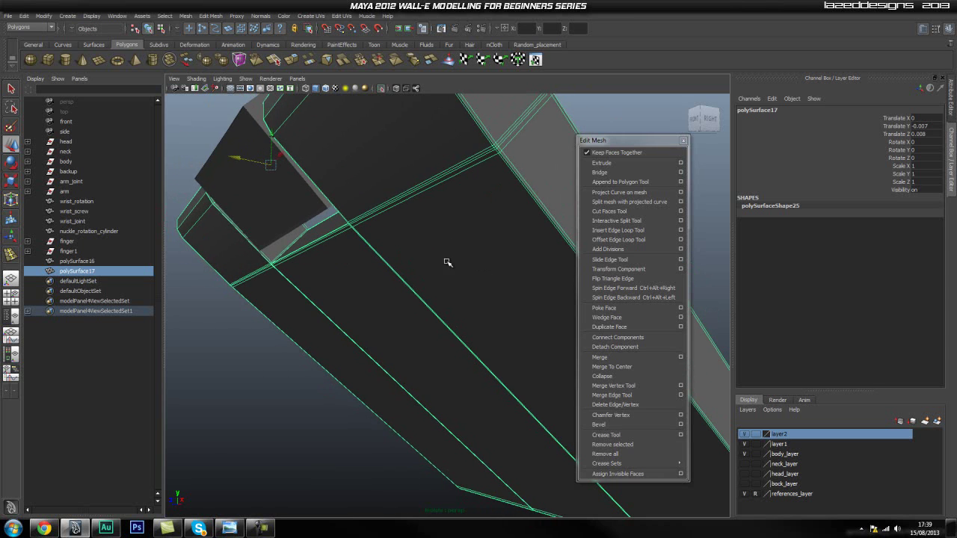
left_click(381, 88)
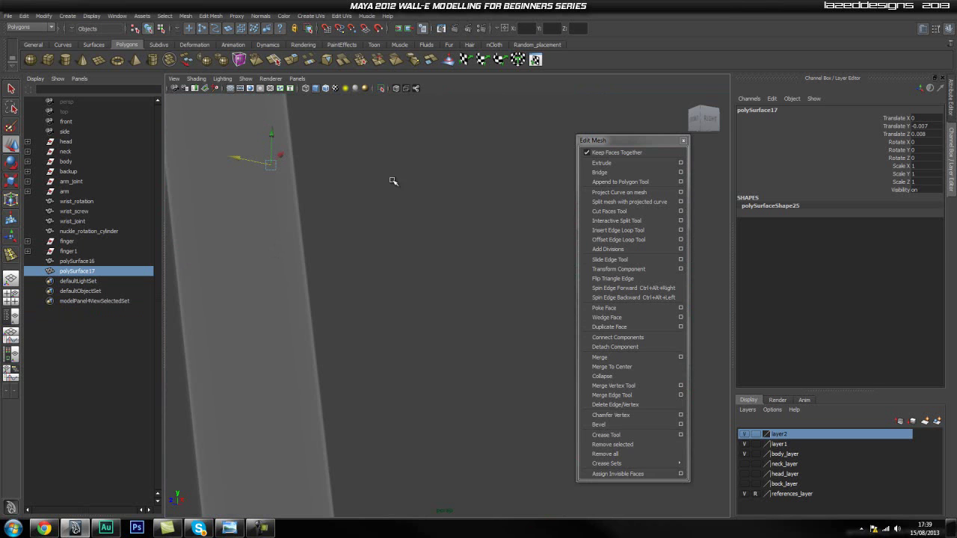
left_click(378, 88)
Select one surplus edge loop running across the tip segment at the base of its notch and delete it.
left_click_drag(412, 192, 471, 180, "alt")
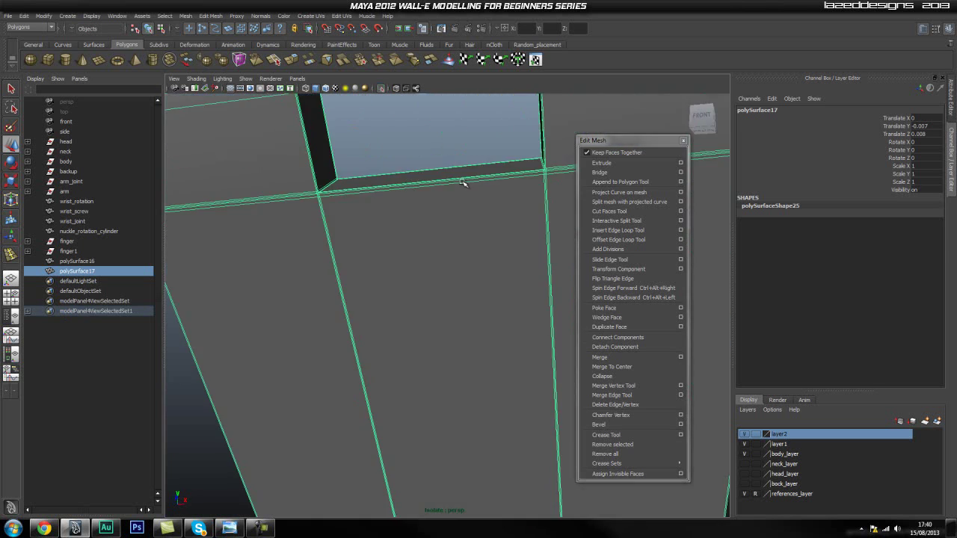
scroll(419, 168, "up", 3)
middle_click_drag(312, 136, 160, 281, "alt")
right_click_drag(301, 274, 385, 272, "alt")
left_click_drag(386, 272, 307, 251, "alt")
mouse_move(306, 257)
right_mouse_down()
mouse_move(311, 240)
mouse_move(319, 256)
right_mouse_up()
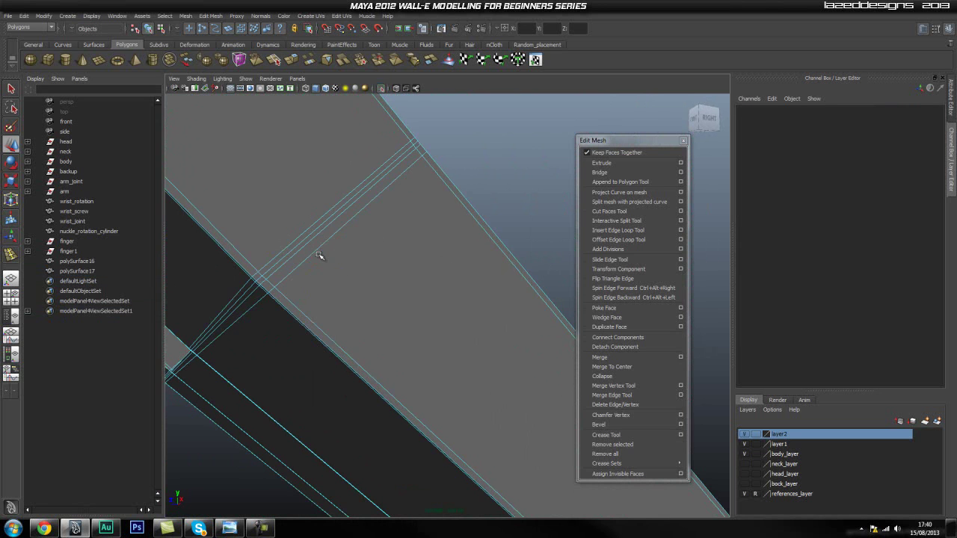
double_click(319, 252)
right_click_drag(399, 267, 413, 245, "shift")
key("q")
Return to object mode and examine the isolated tip segment's shading and notch from several sides.
scroll(497, 158, "down", 3)
left_click(497, 159)
scroll(497, 159, "down", 4)
left_click_drag(349, 264, 443, 269, "alt")
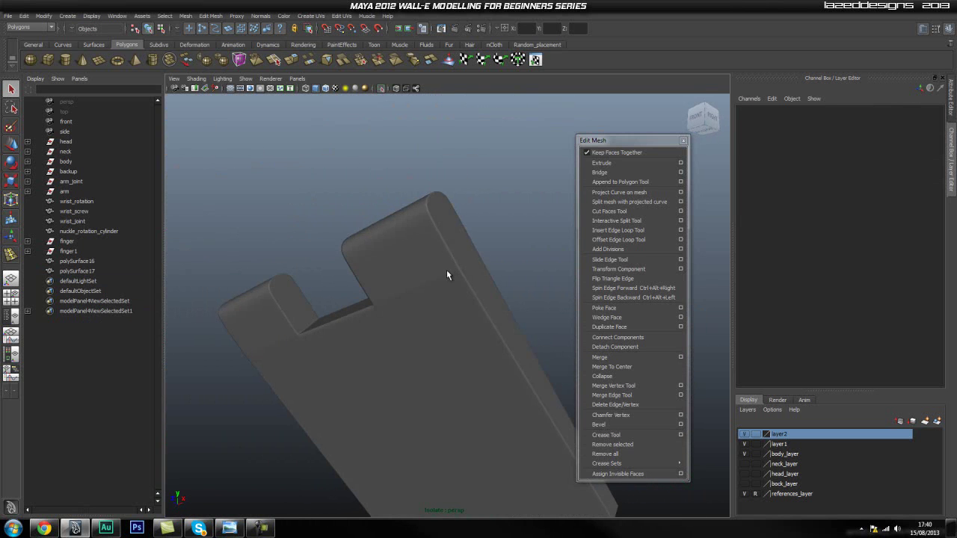
left_click(446, 270)
left_click_drag(483, 239, 513, 218, "alt")
left_click_drag(327, 255, 521, 348, "alt")
left_click(403, 226)
left_click(411, 266)
left_click(521, 184)
left_click_drag(521, 183, 484, 254, "alt")
Turn off isolation and rotate the tip segment about X to -3.189, judging its angle against the side reference.
left_click(381, 88)
left_click(462, 269)
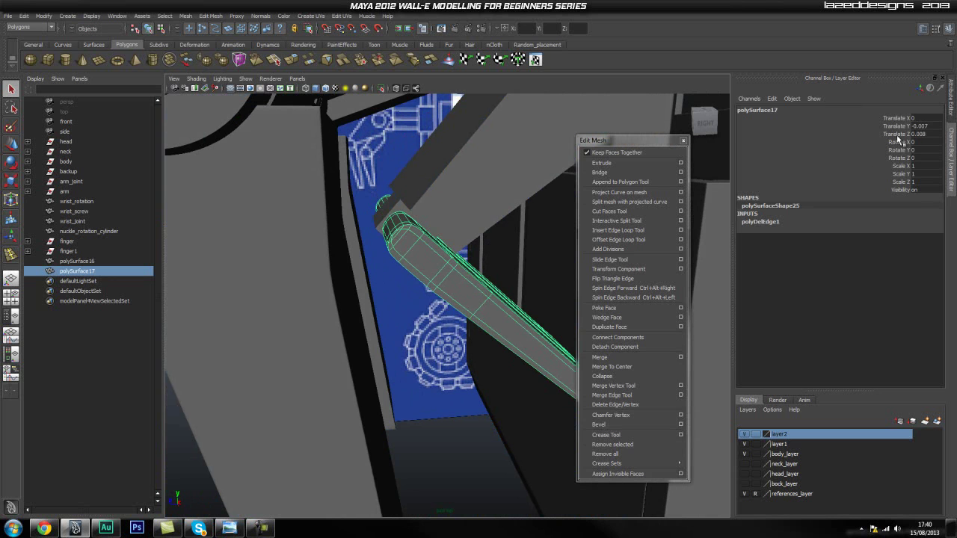
middle_click_drag(519, 252, 478, 226)
left_click_drag(479, 226, 432, 235, "alt")
mouse_move(433, 235)
middle_mouse_down()
mouse_move(445, 229)
mouse_move(396, 232)
mouse_move(417, 228)
middle_mouse_up()
key("space")
left_click(442, 225)
scroll(457, 196, "down", 5)
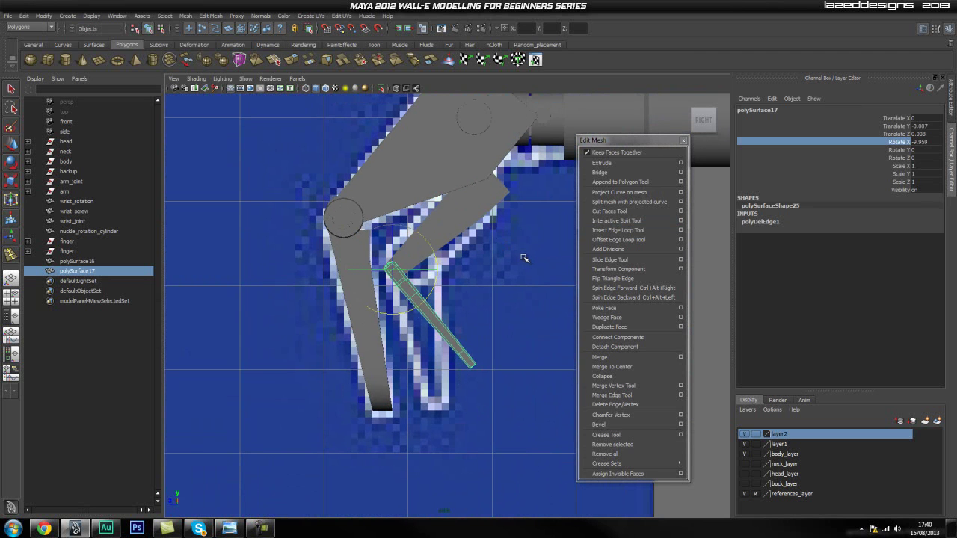
key("q")
left_click(518, 258)
Return to the perspective view and inspect how the rotated tip segment sits in the joint.
middle_click_drag(419, 260, 431, 245, "alt")
key("space")
left_click_drag(430, 245, 381, 197)
middle_click_drag(381, 196, 369, 219, "alt")
left_click_drag(369, 219, 355, 306, "alt")
left_click(309, 271)
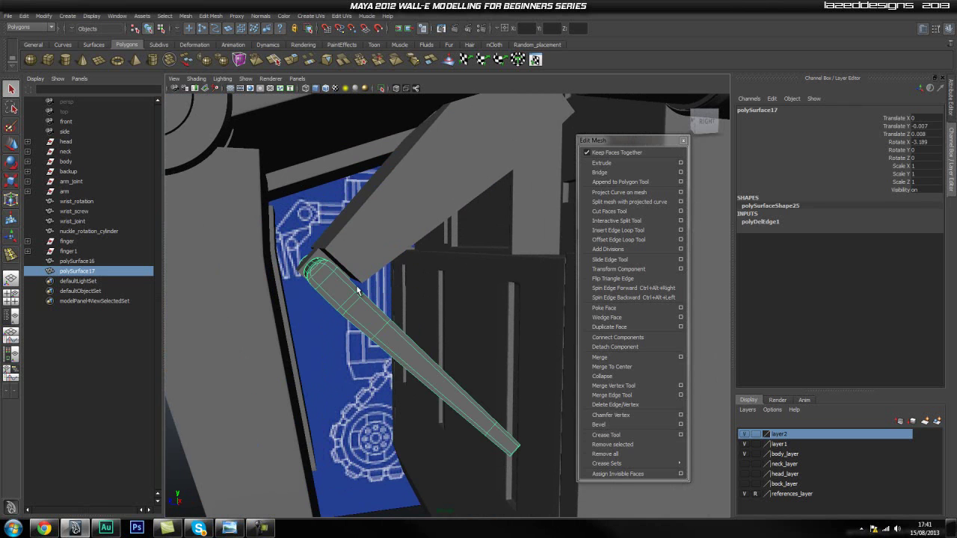
left_click(470, 268)
left_click_drag(470, 268, 451, 235, "alt")
middle_click_drag(451, 234, 393, 263, "alt")
left_click(393, 263)
left_click(493, 290)
Examine the full body and arm model from several angles alongside the front and side references.
left_click_drag(493, 296, 396, 354, "alt")
scroll(426, 300, "down", 5)
left_click_drag(454, 357, 470, 247, "alt")
left_click_drag(390, 348, 458, 267, "alt")
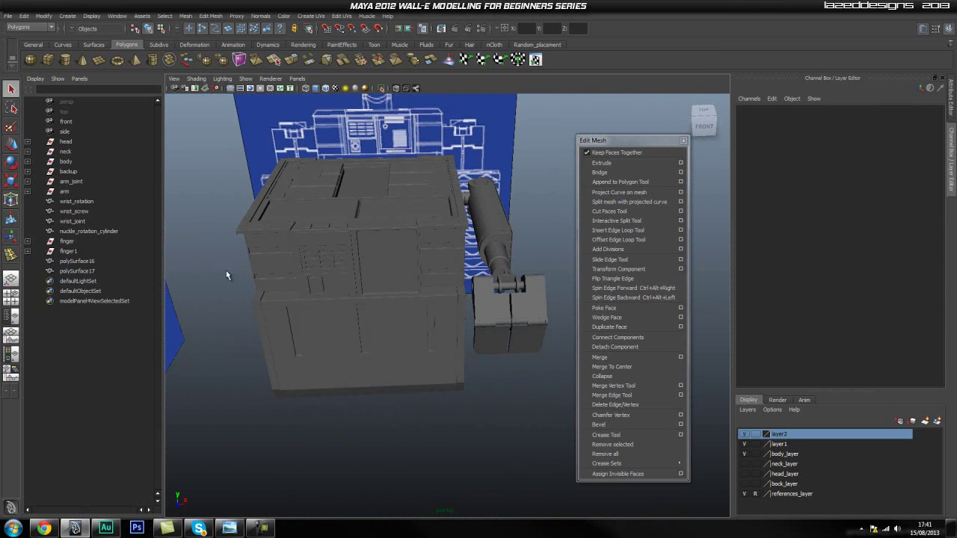
left_click_drag(510, 246, 444, 290, "alt")
left_click_drag(395, 239, 439, 316, "alt")
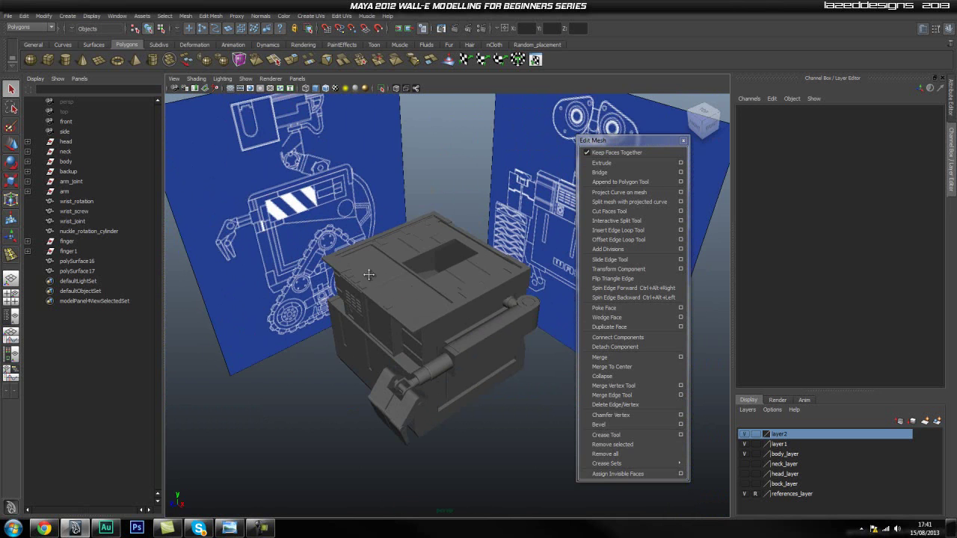
left_click_drag(387, 284, 379, 295, "alt")
left_click_drag(461, 328, 327, 304, "alt")
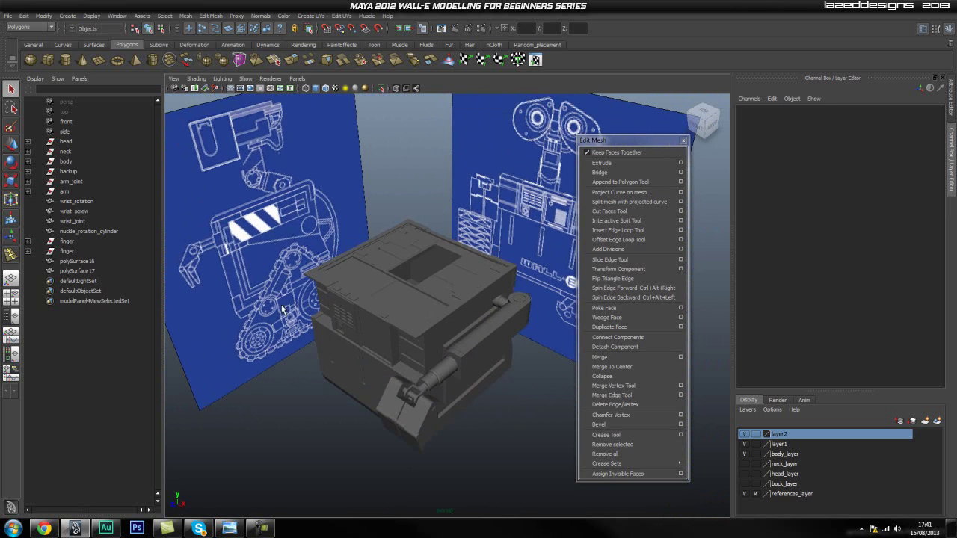
left_click_drag(310, 272, 297, 303, "alt")
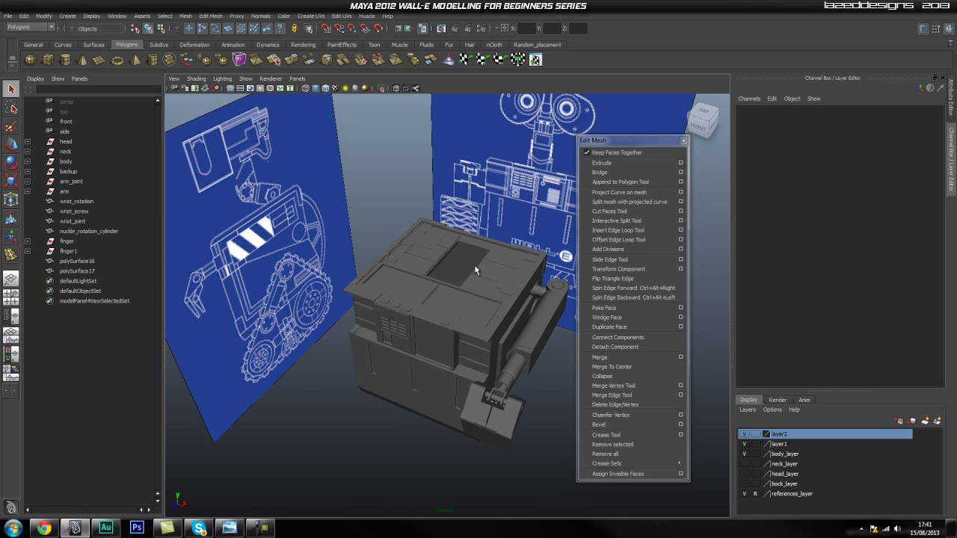
left_click(449, 278)
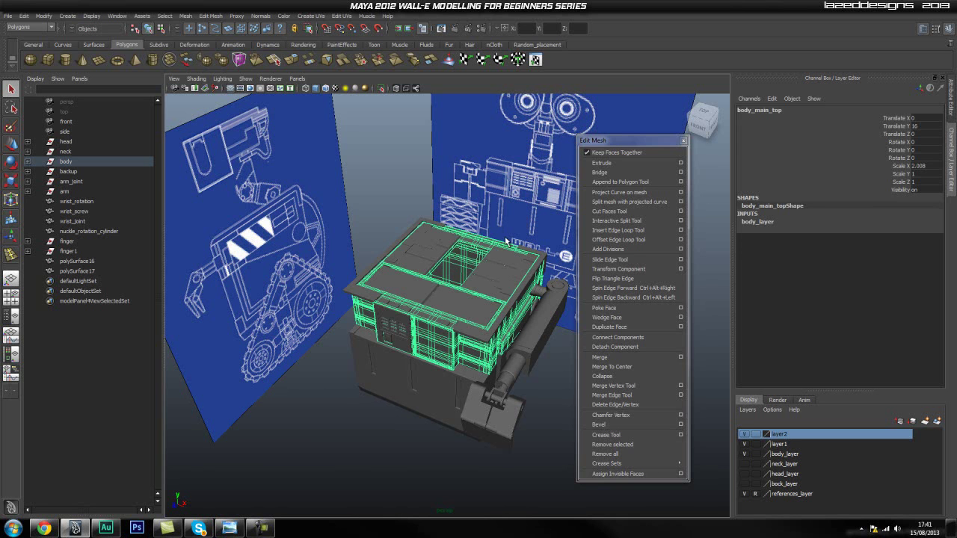
left_click(506, 240)
left_click_drag(506, 241, 457, 236, "alt")
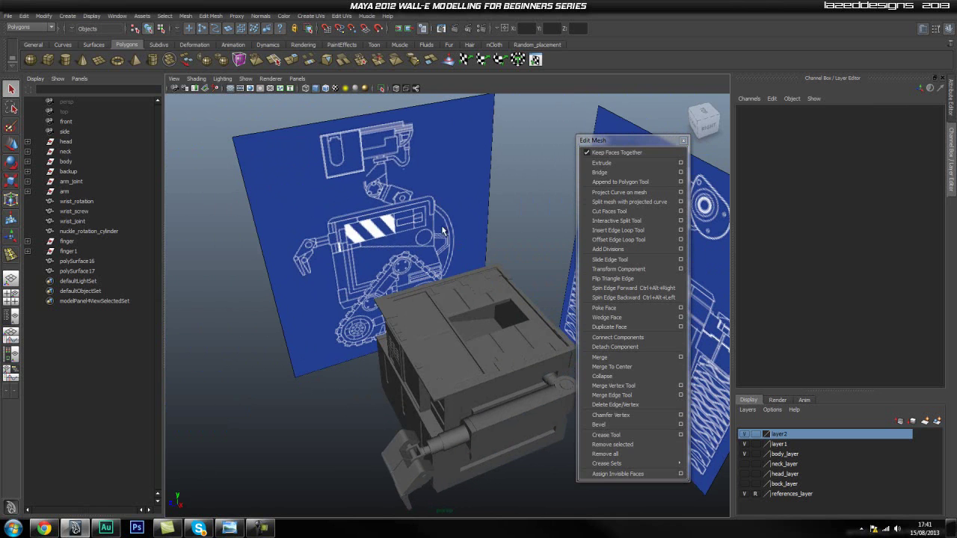
left_click_drag(476, 311, 407, 325, "alt")
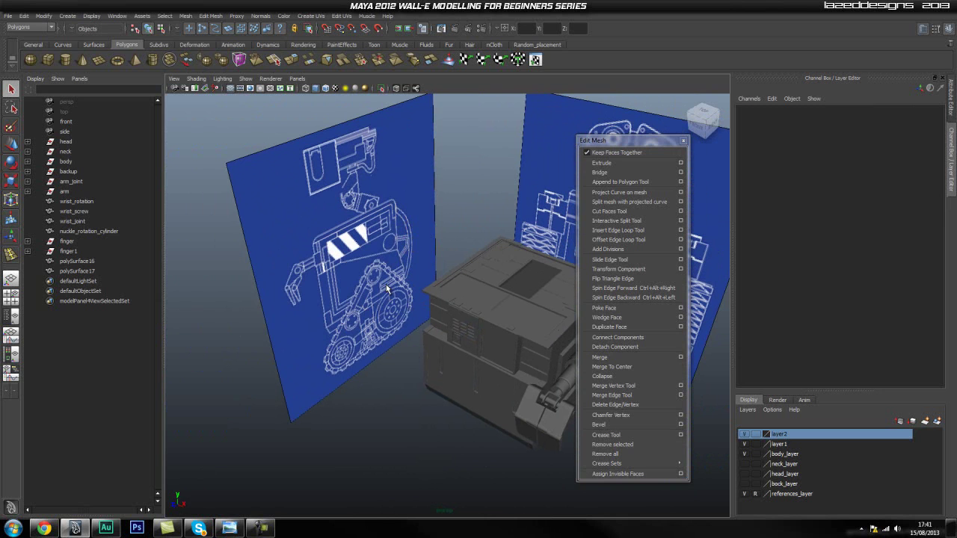
left_click_drag(431, 292, 400, 321, "alt")
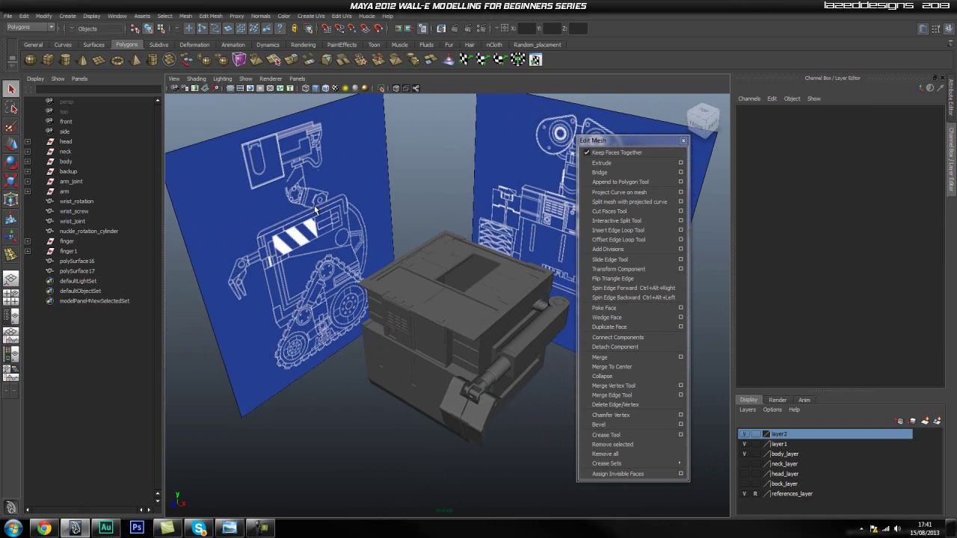
left_click(491, 290)
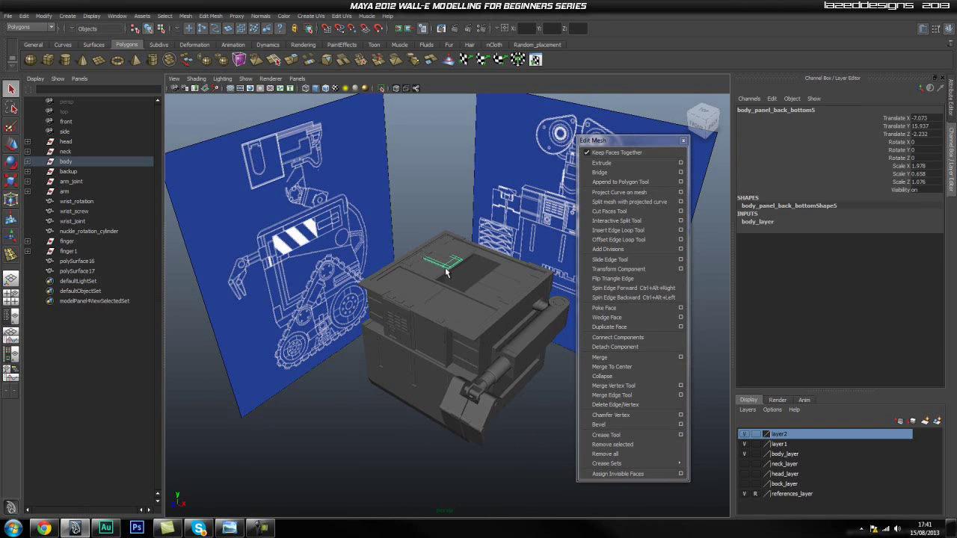
left_click(368, 213)
left_click_drag(369, 213, 408, 221, "alt")
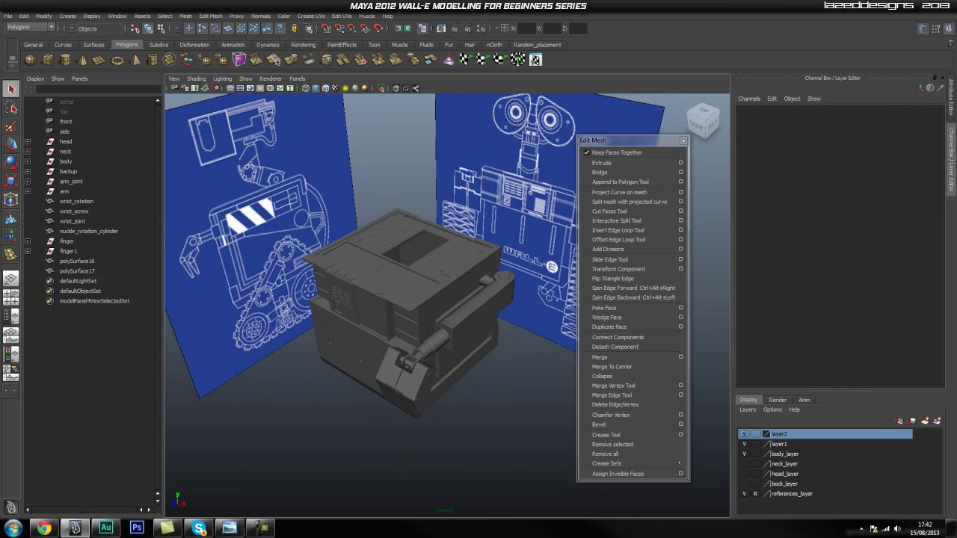
left_click_drag(433, 248, 431, 272, "alt")
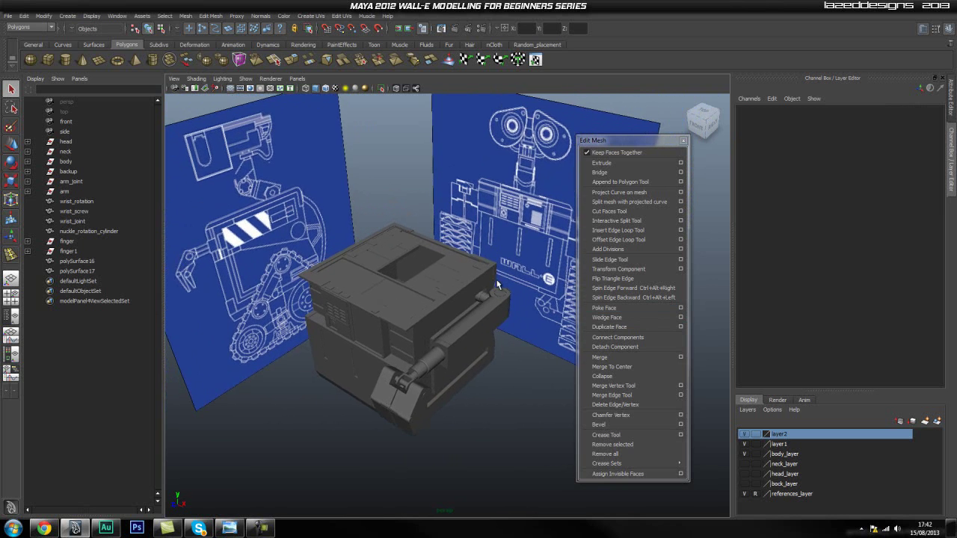
left_click_drag(492, 284, 460, 283, "alt")
left_click_drag(386, 265, 384, 255, "alt")
right_click_drag(359, 262, 387, 251, "alt")
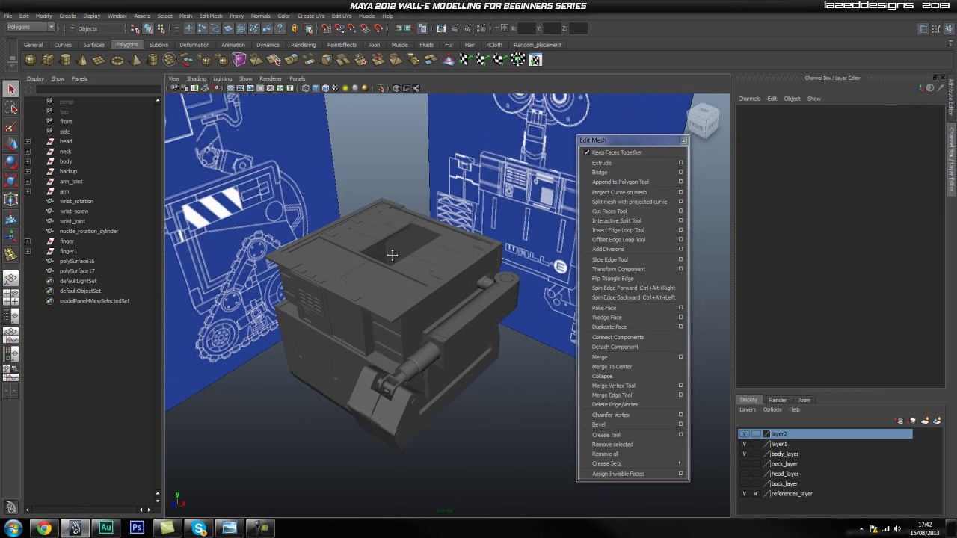
middle_click_drag(387, 251, 397, 262, "alt")
right_click_drag(432, 262, 415, 269, "alt")
left_click_drag(429, 241, 456, 246, "alt")
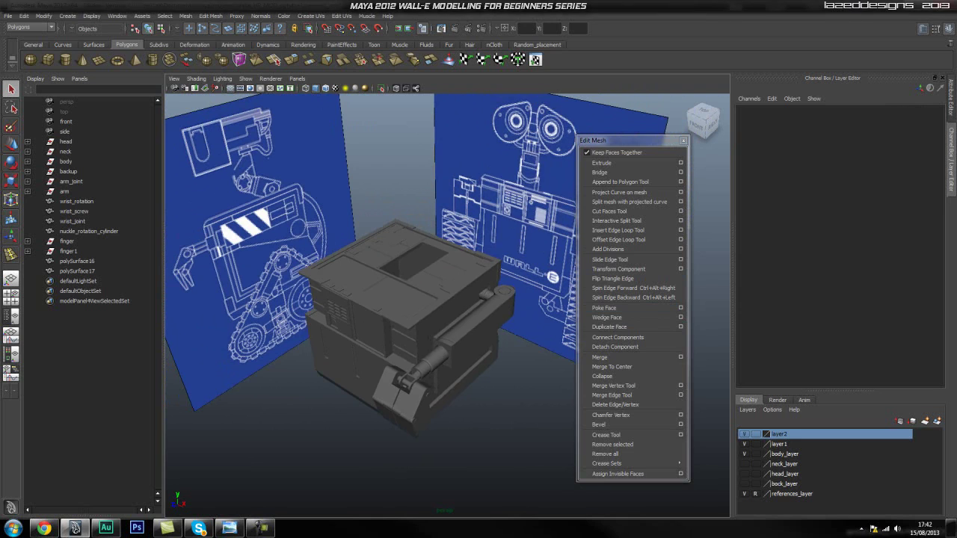